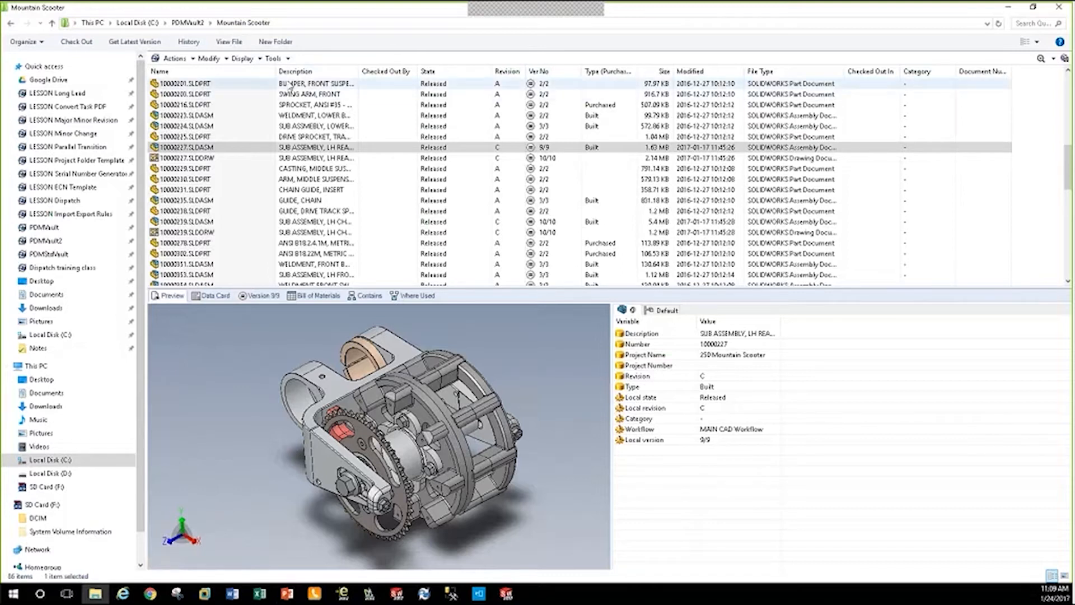
Widen the Description column, narrow the Name column, and sort the Mountain Scooter files by name in ascending order.
left_click_drag(359, 71, 401, 71)
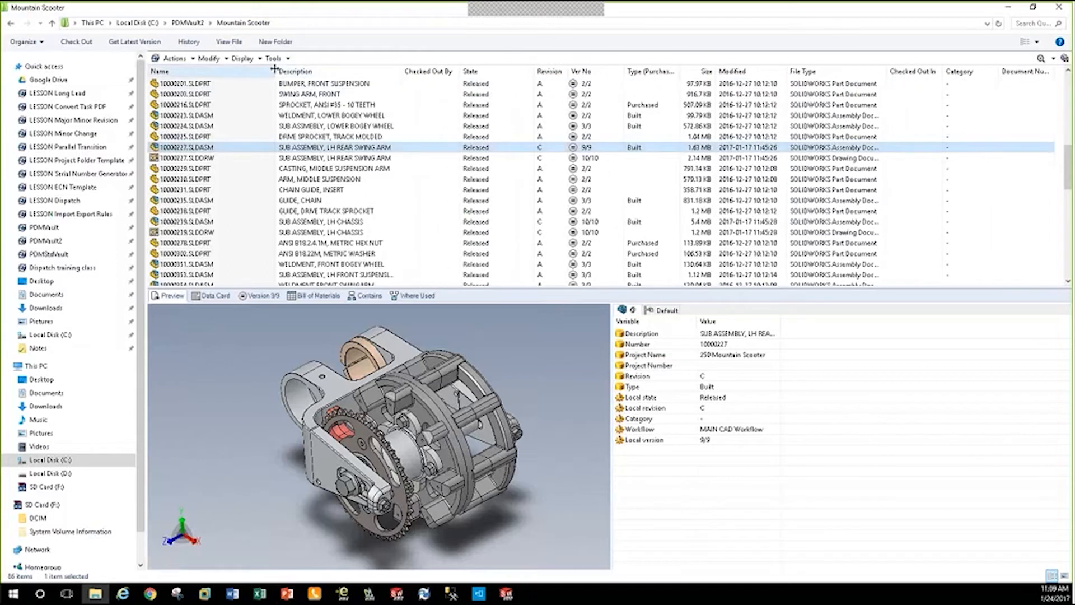
left_click_drag(274, 69, 246, 68)
left_click(225, 74)
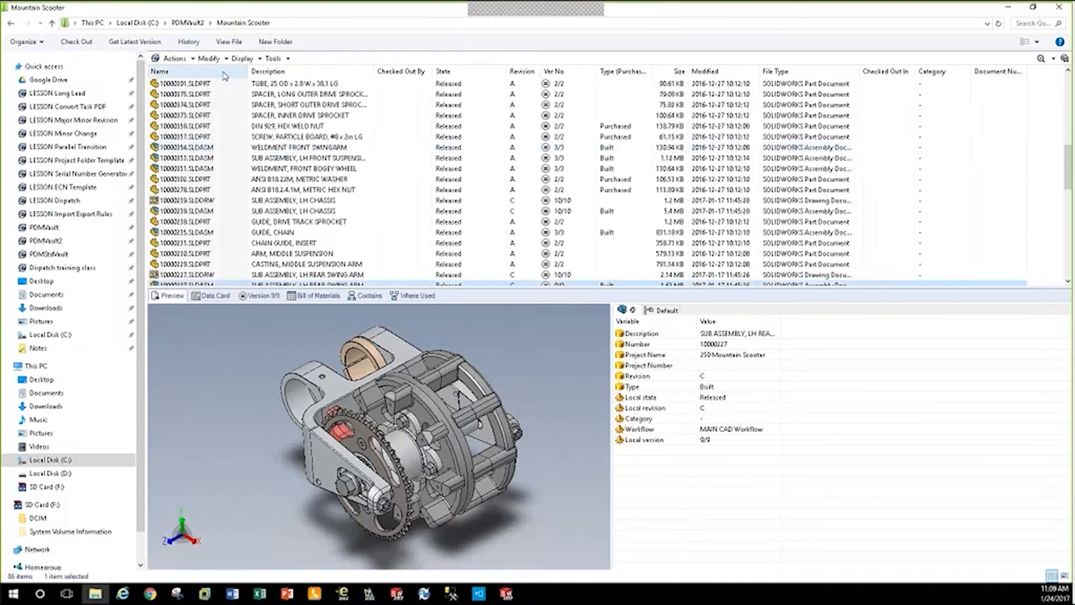
left_click(224, 73)
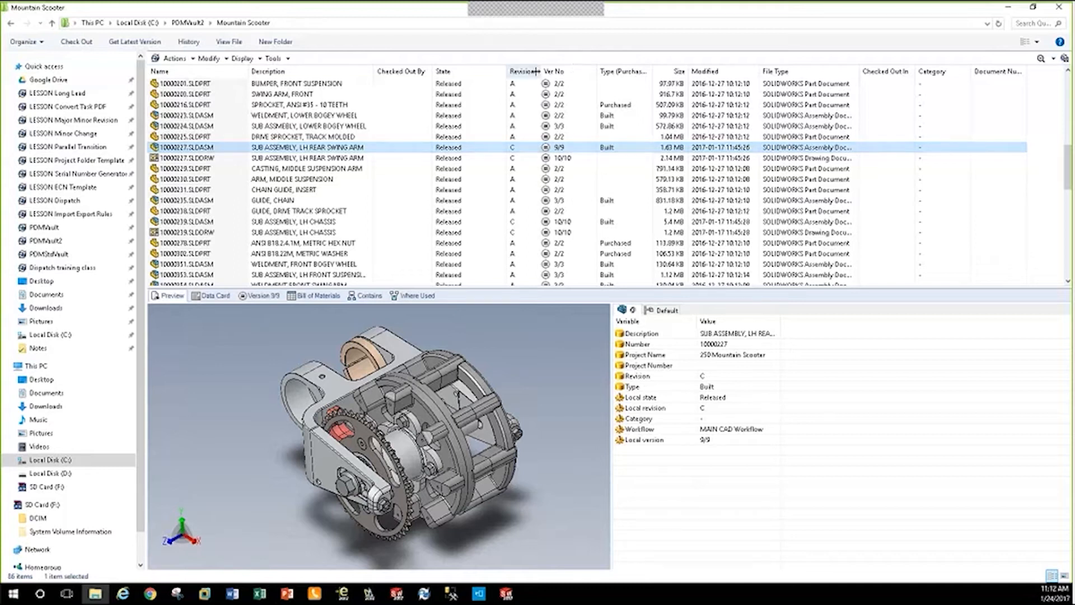
Widen the Type (Purchased/Built) column to show its full heading, and sort the files by type and finally by descending name.
left_click_drag(652, 72, 681, 71)
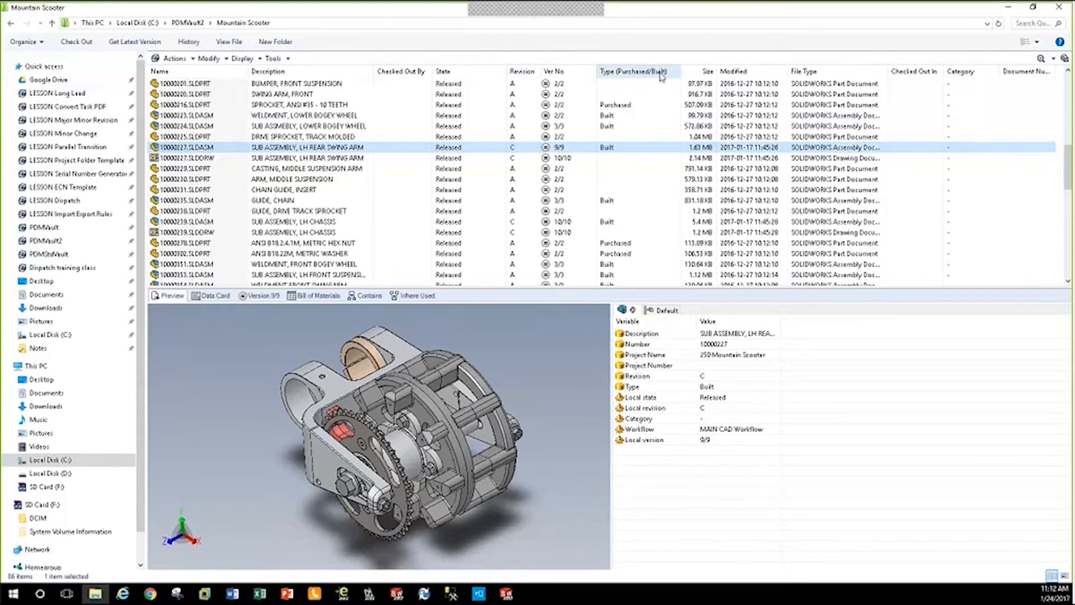
left_click(623, 73)
left_click(623, 74)
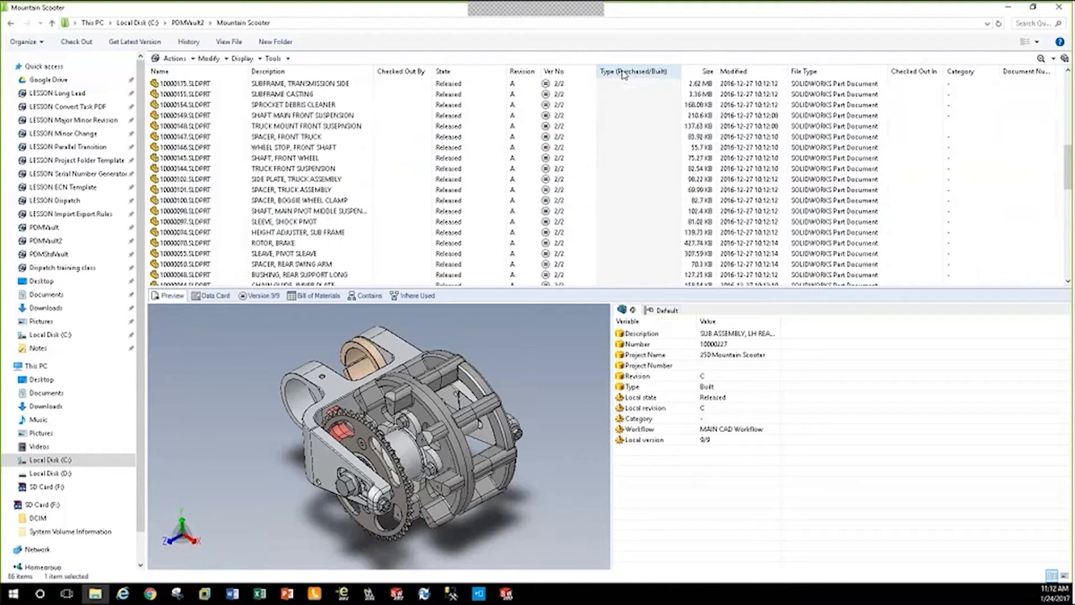
left_click(219, 76)
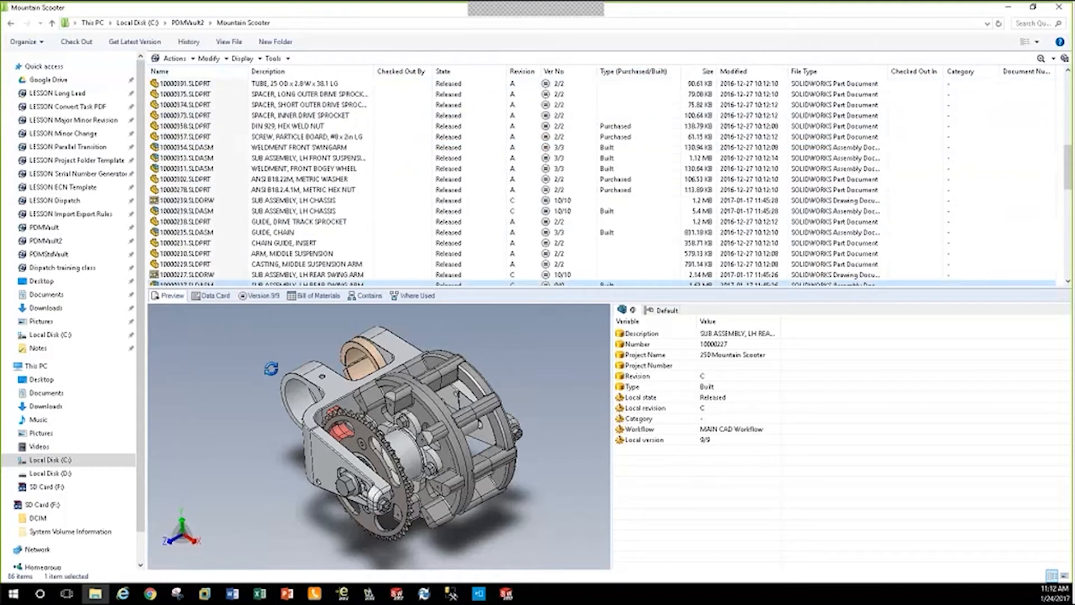
Inspect the LH rear swing arm sub-assembly in the 3D preview from several angles, including a close-up of its sprocket.
left_click_drag(254, 352, 254, 383)
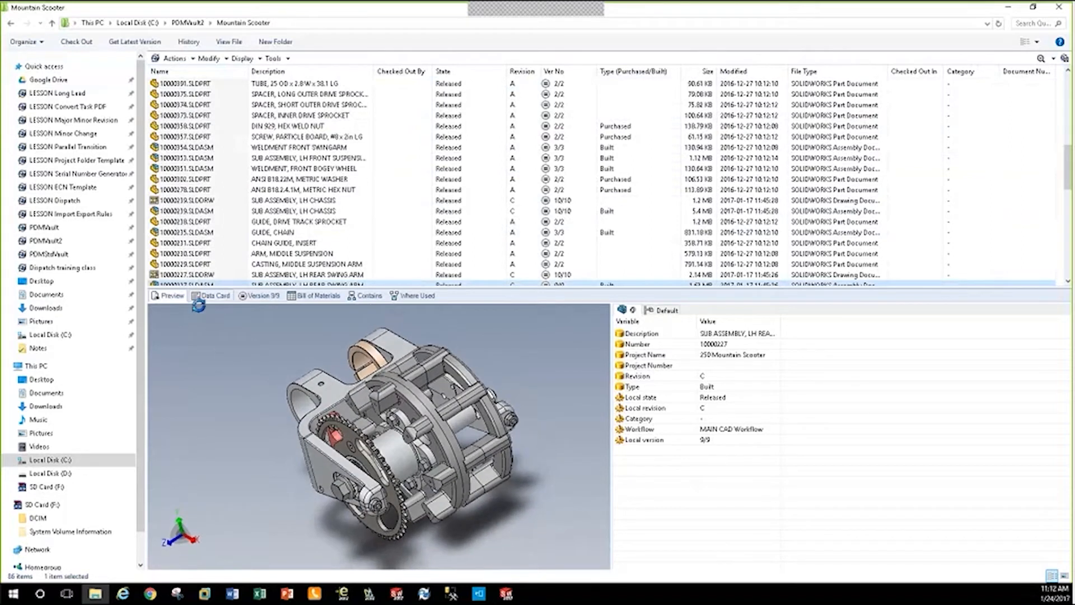
left_click_drag(408, 401, 431, 384)
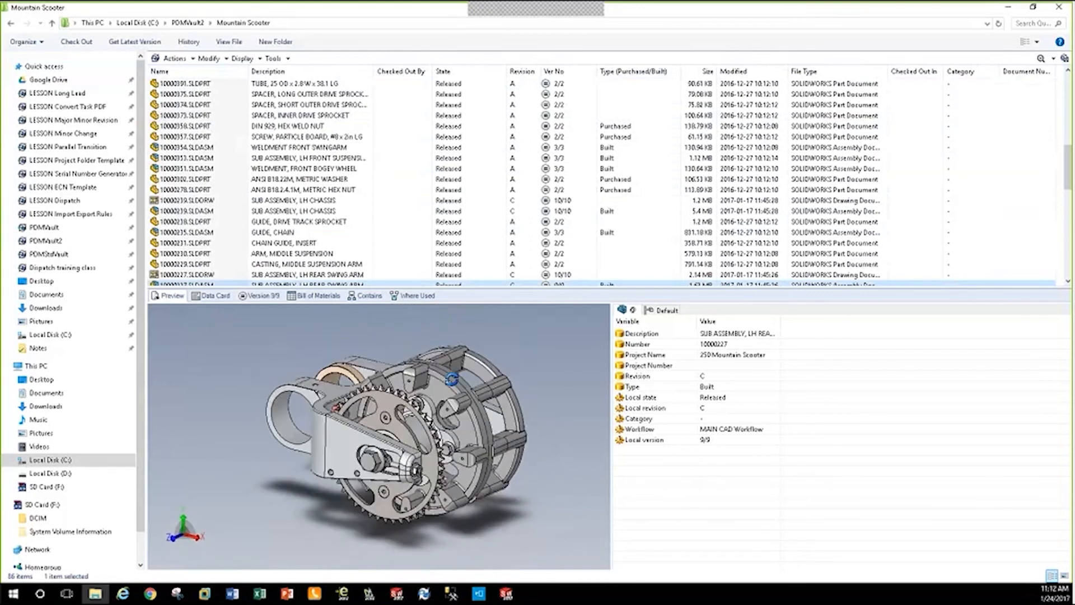
scroll(417, 431, "down", 4)
scroll(414, 431, "down", 5)
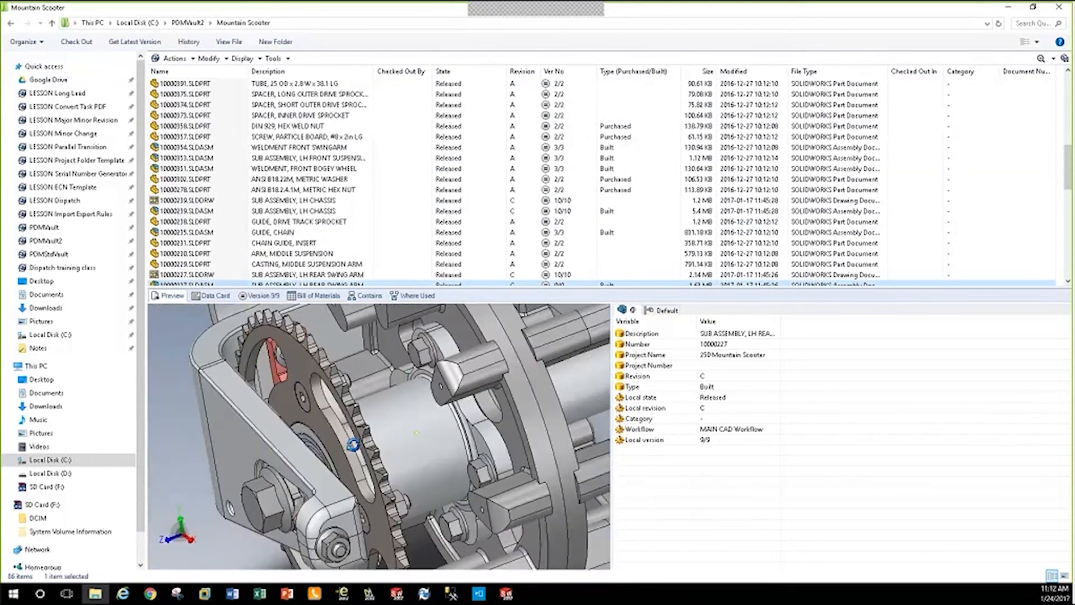
left_click_drag(410, 430, 437, 359)
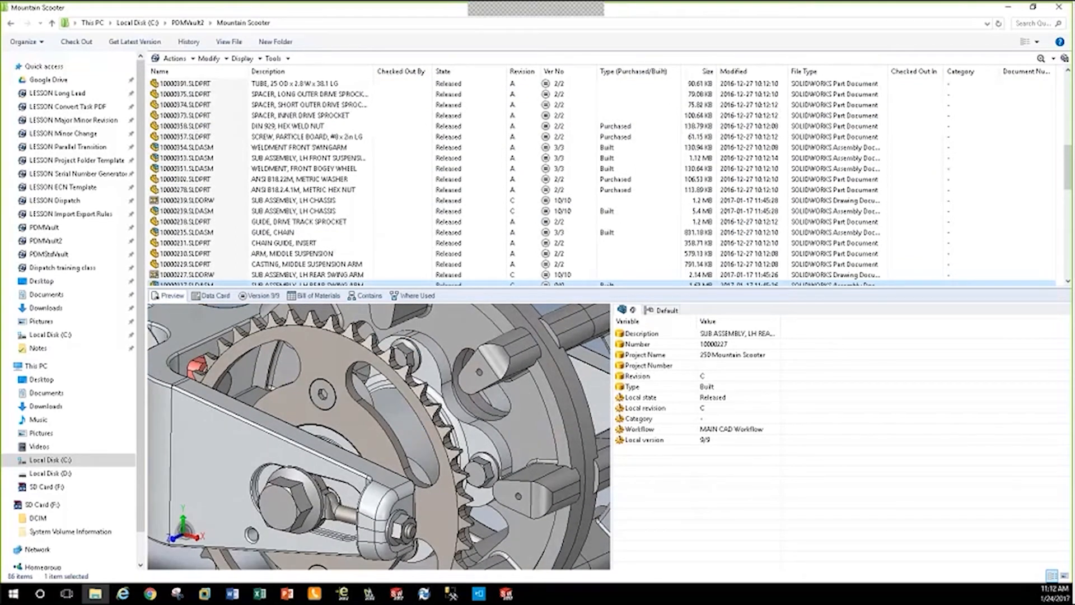
scroll(428, 403, "up", 8)
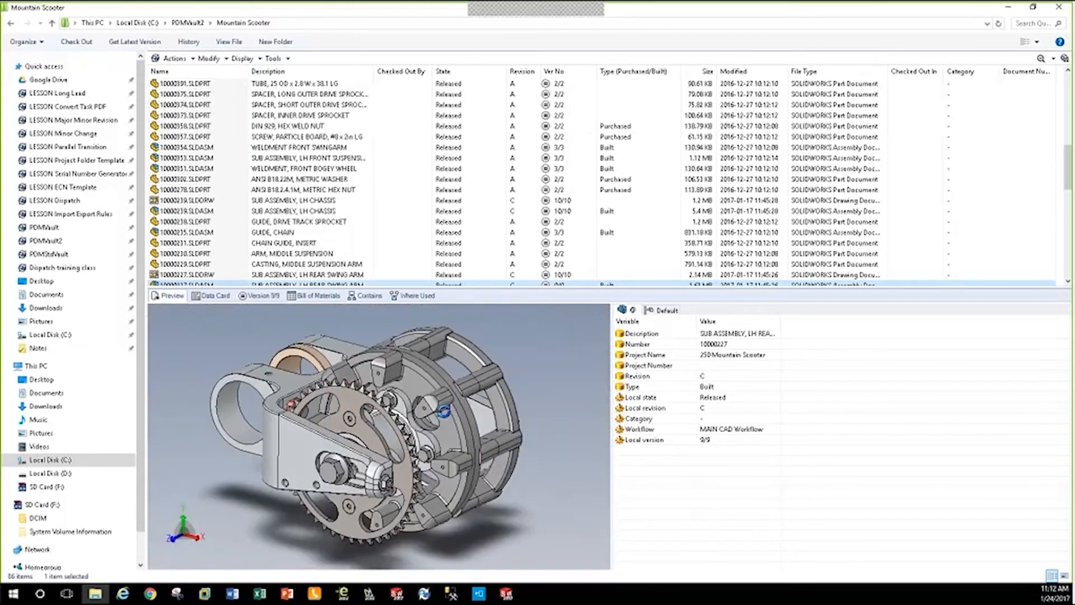
left_click_drag(427, 402, 437, 410)
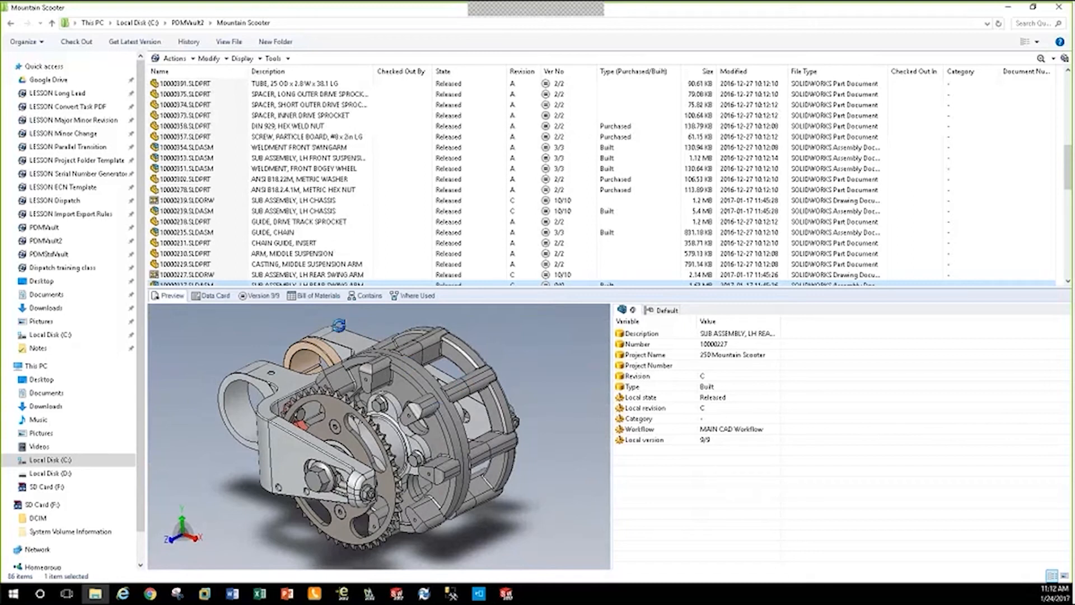
Review the data card, version information and preview of the assembly file 10000227.SLDASM.
left_click(214, 296)
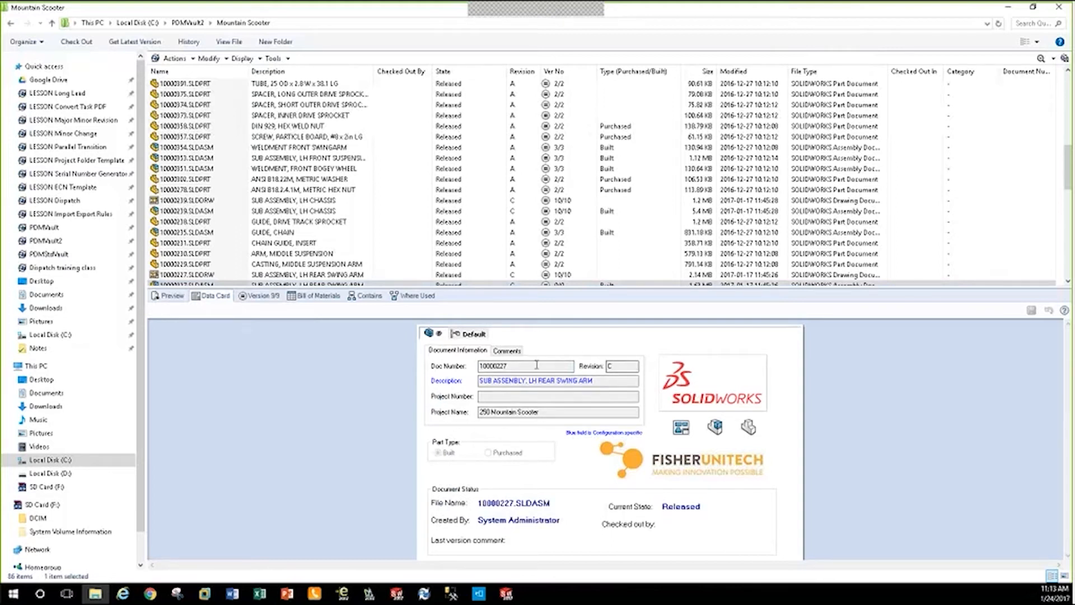
left_click(269, 299)
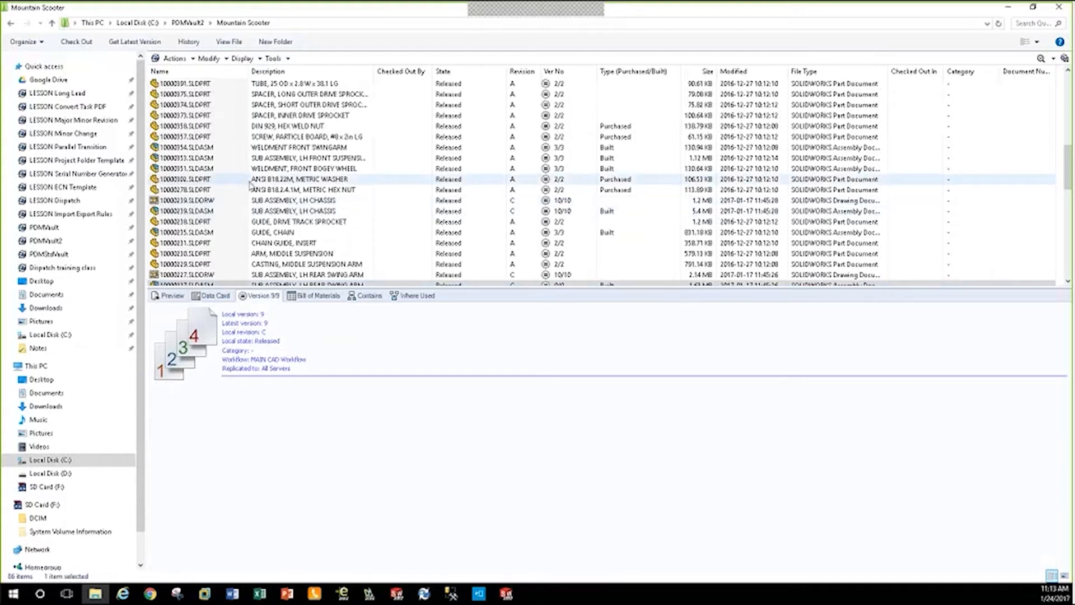
scroll(207, 202, "down", 3)
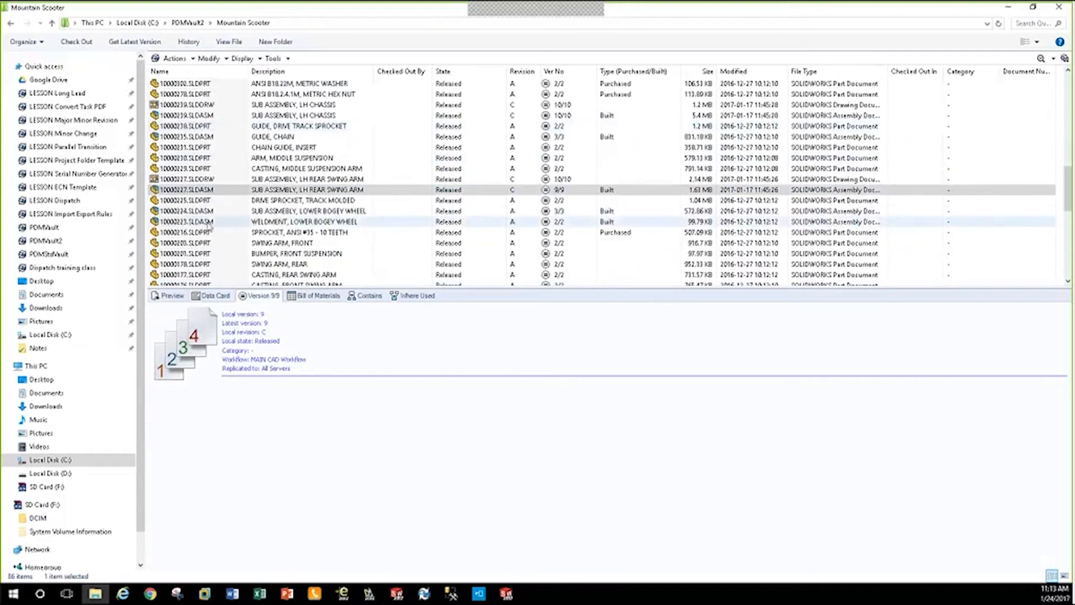
left_click(201, 191)
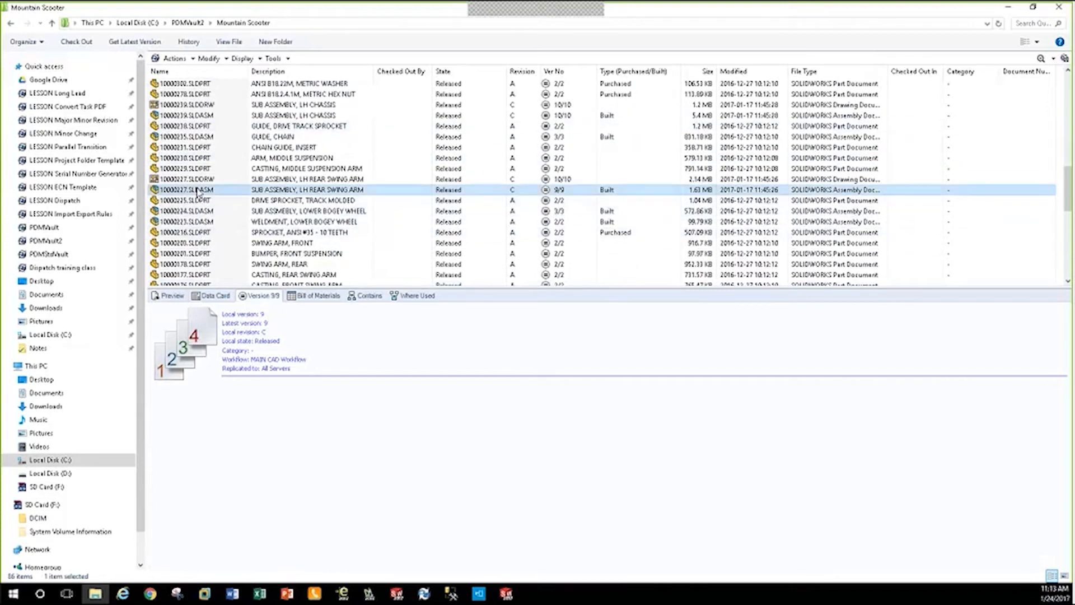
left_click(169, 295)
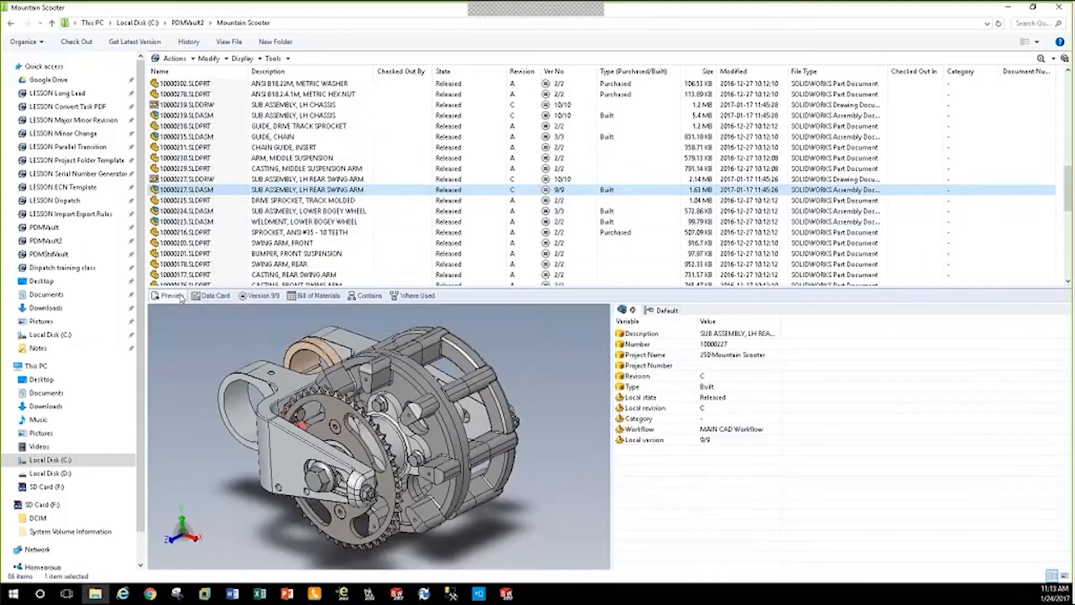
left_click(240, 296)
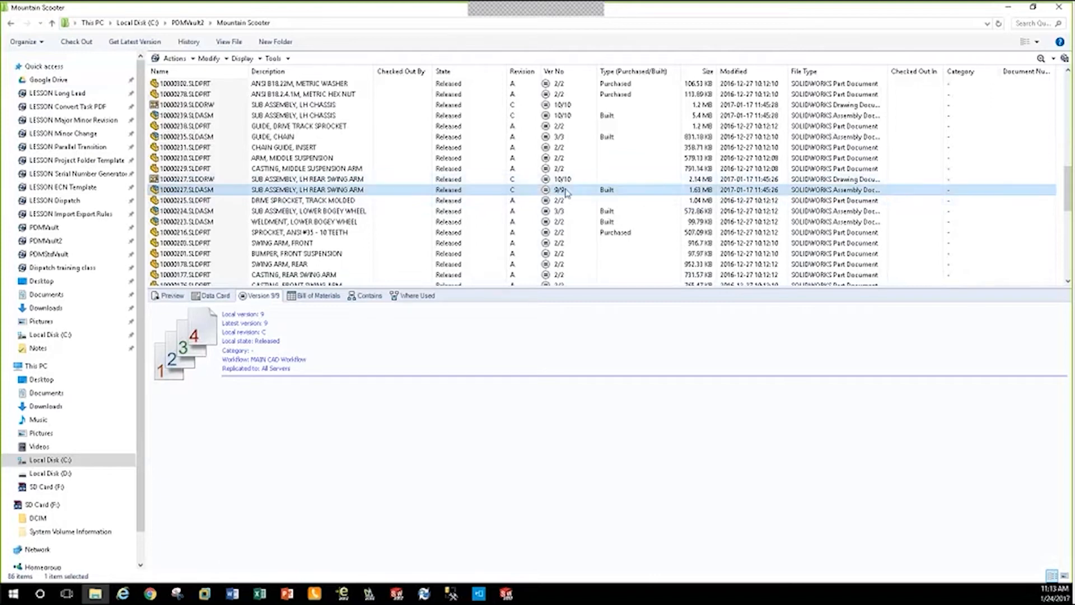
Review the bill of materials of 10000227.SLDASM and compare its Contains and Where Used file references.
left_click(324, 295)
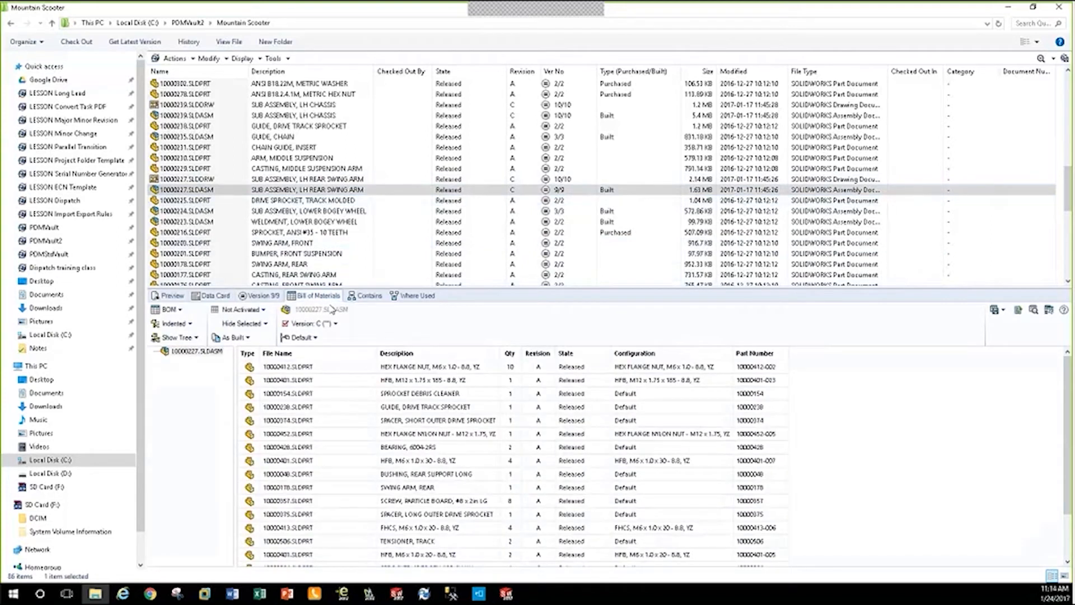
left_click(367, 296)
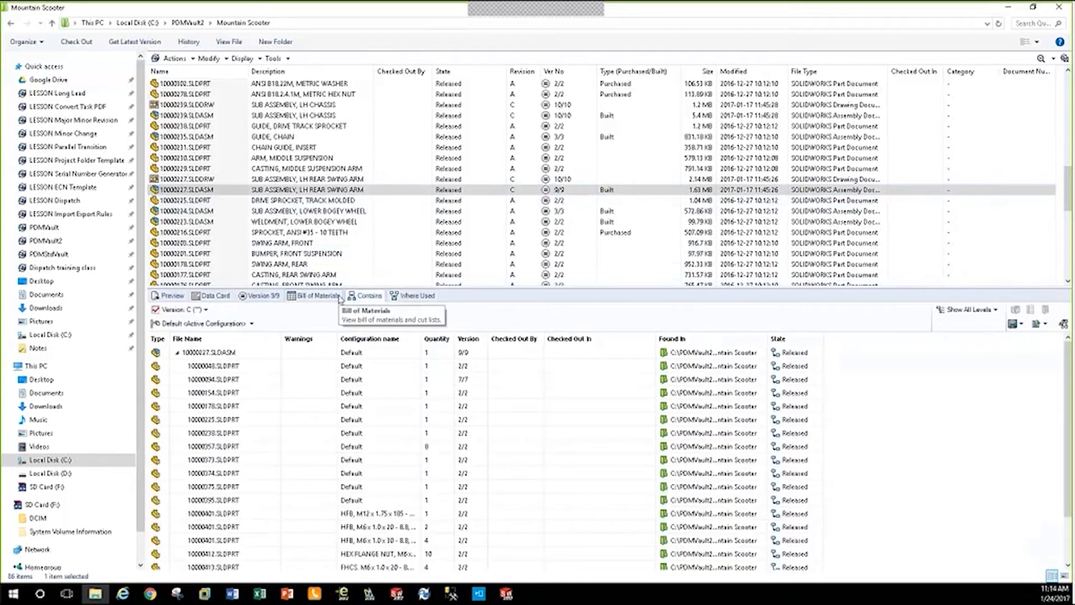
left_click(400, 296)
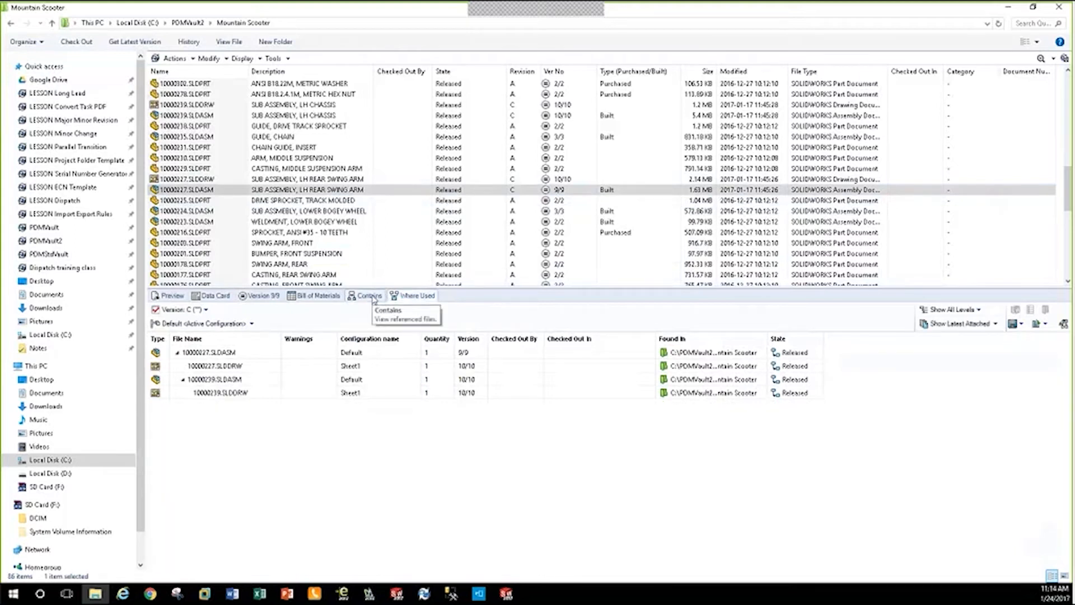
left_click(374, 300)
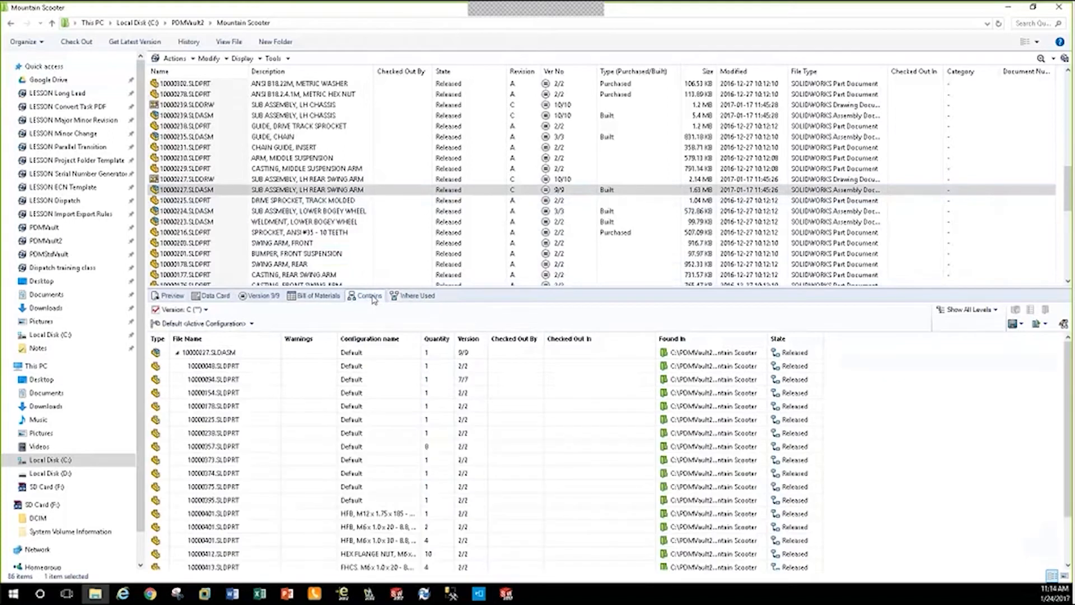
key("ctrl")
left_click(404, 298)
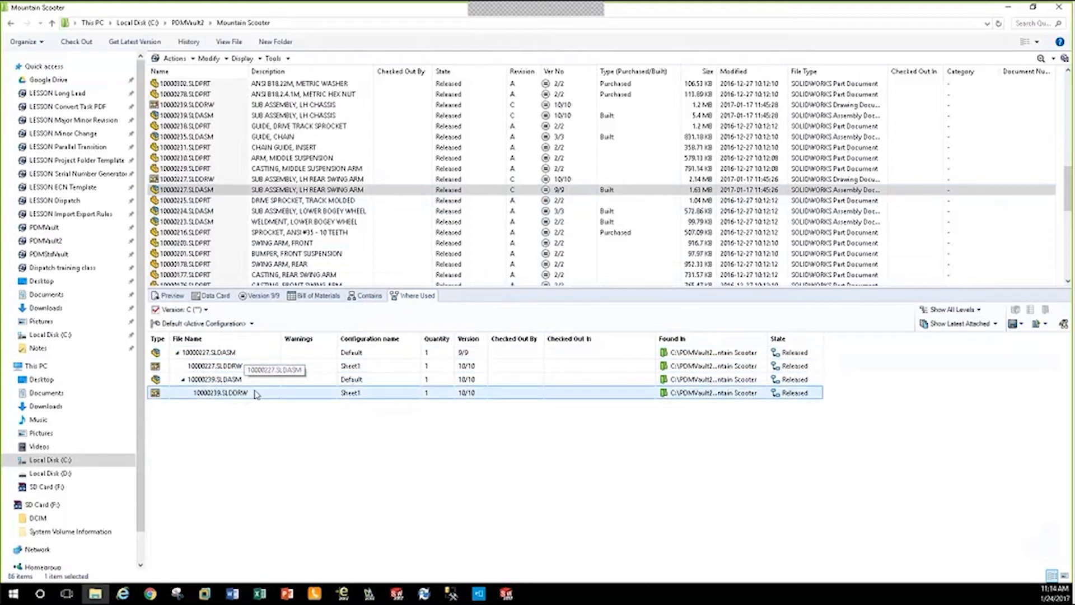
left_click(368, 296)
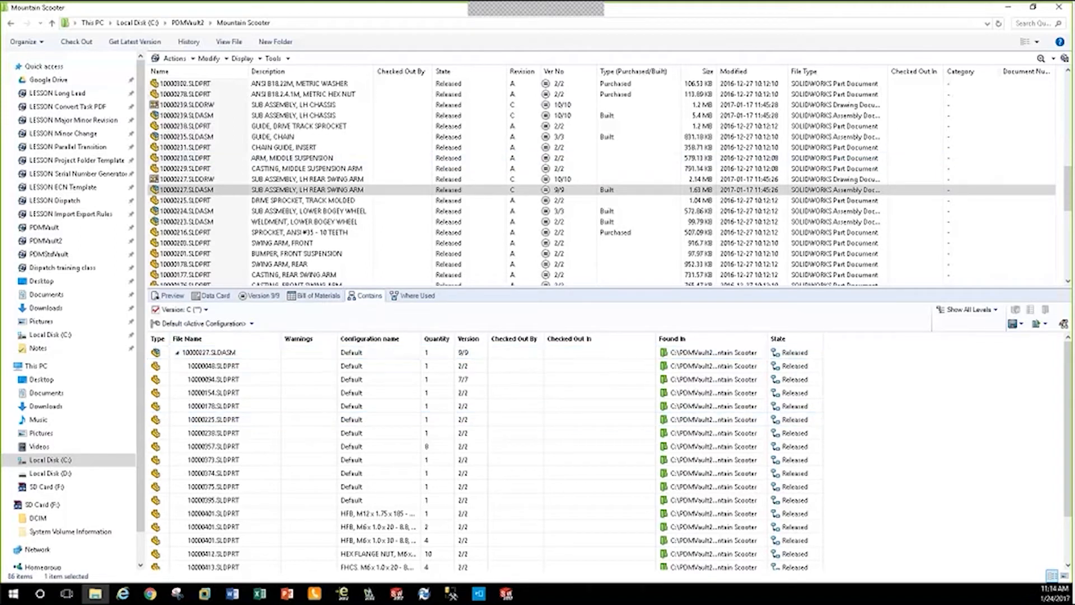
Go to the LESSON Convert Task PDF vault and open its MAIN CAD Workflow in SOLIDWORKS PDM Administration.
left_click(69, 107)
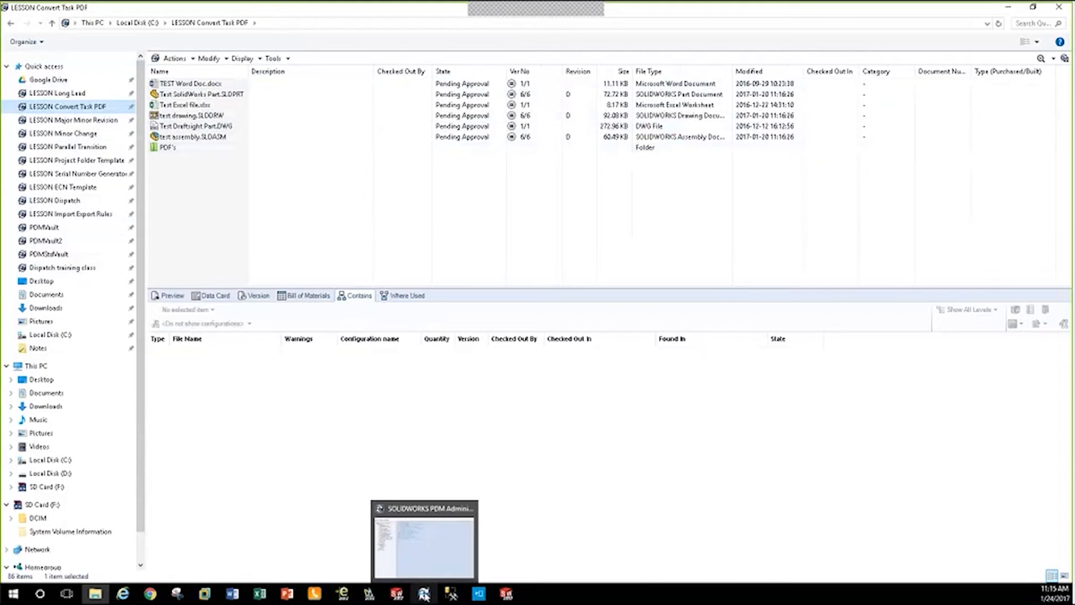
left_click(424, 595)
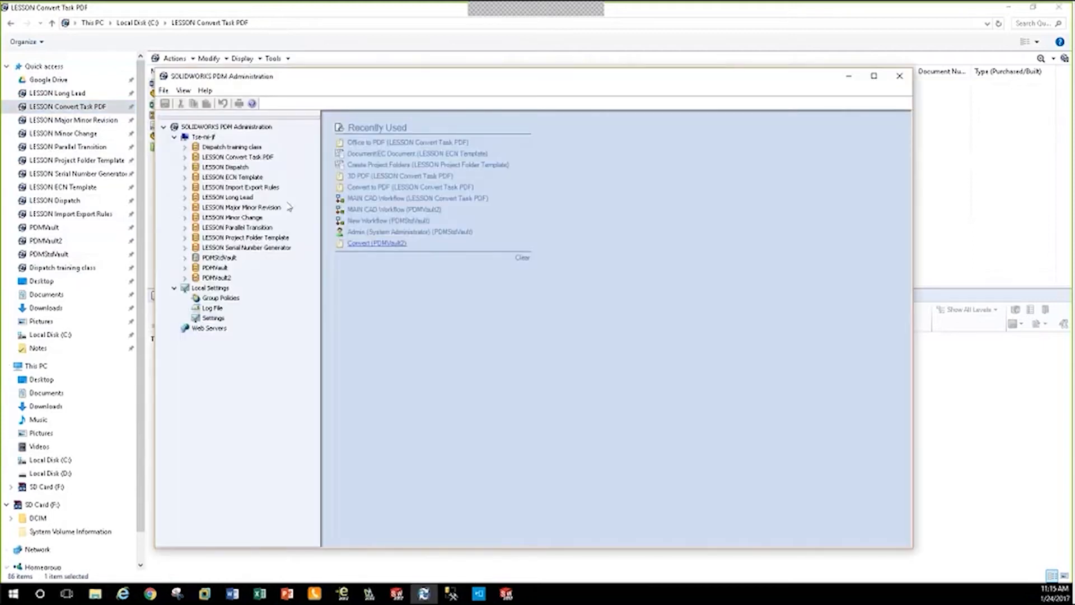
double_click(241, 158)
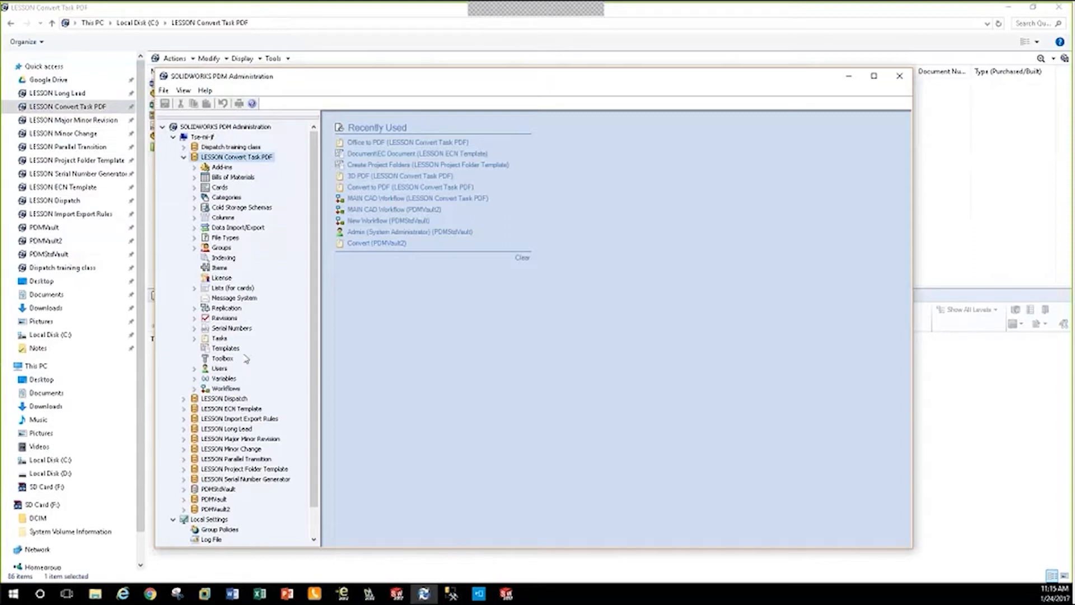
left_click(195, 388)
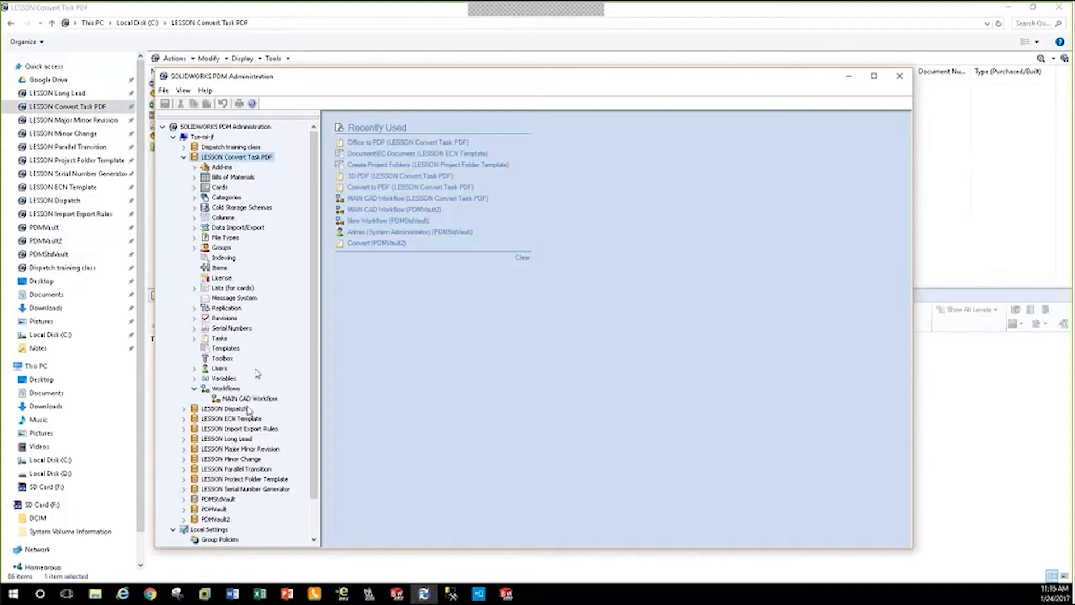
double_click(248, 399)
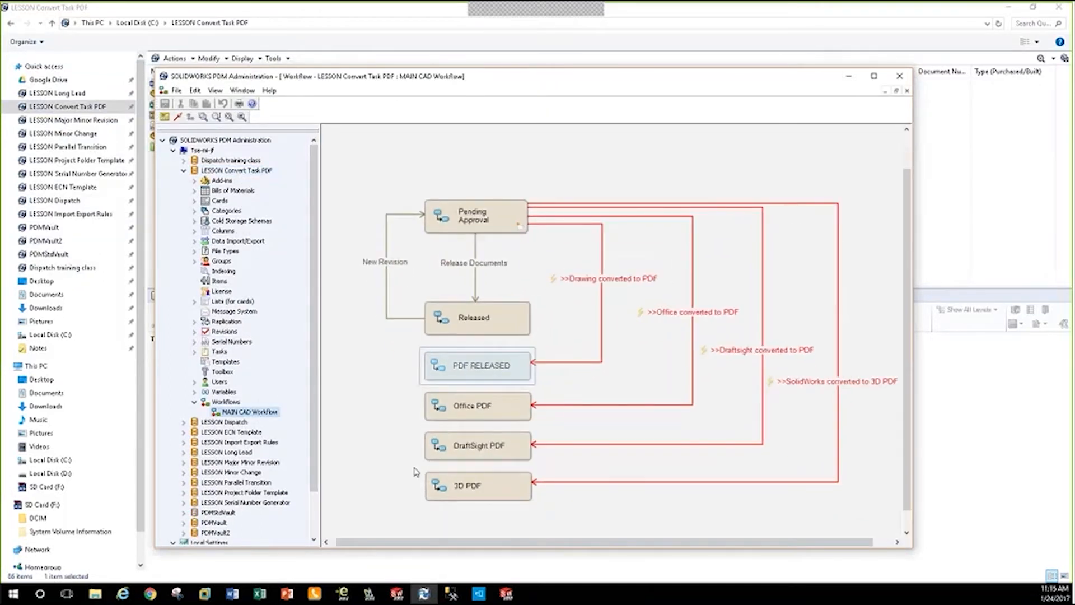
Examine the Pending Approval and Released states and the Drawing converted to PDF transition, and close the administration window.
left_click(474, 212)
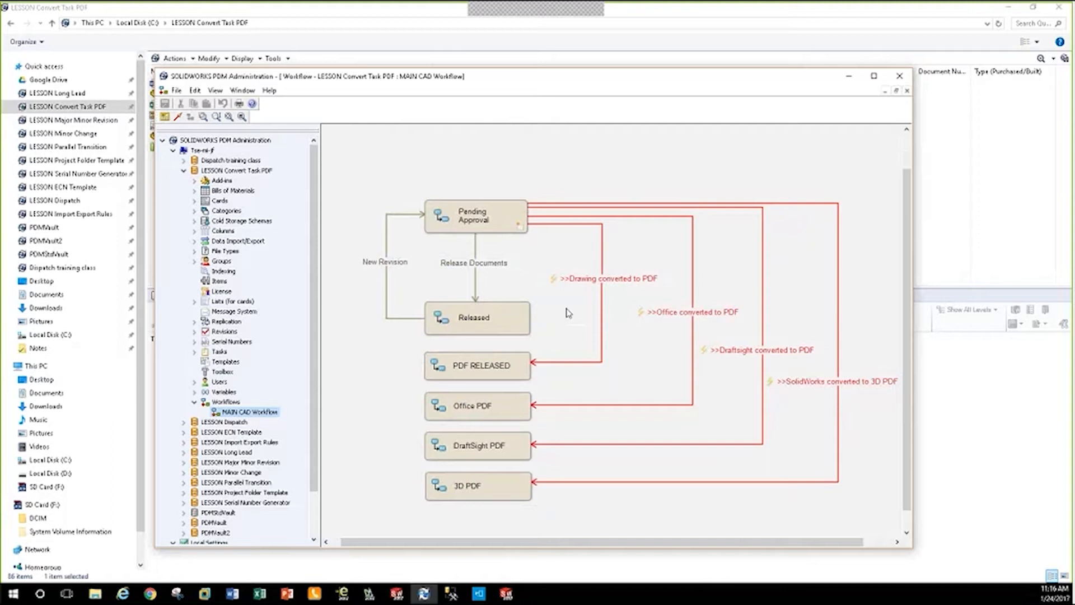
left_click(587, 282)
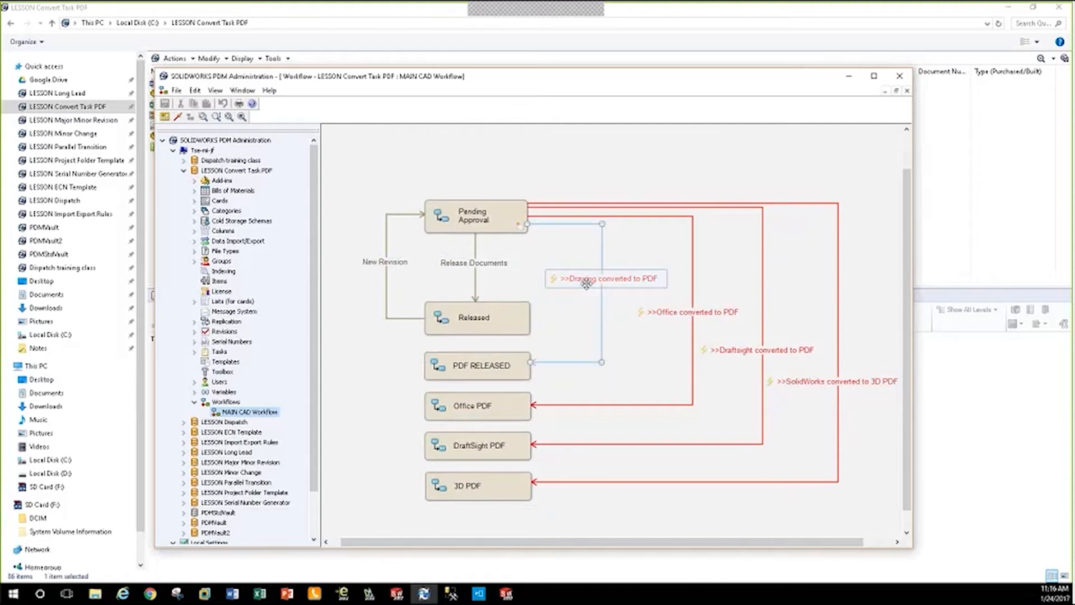
left_click(485, 214)
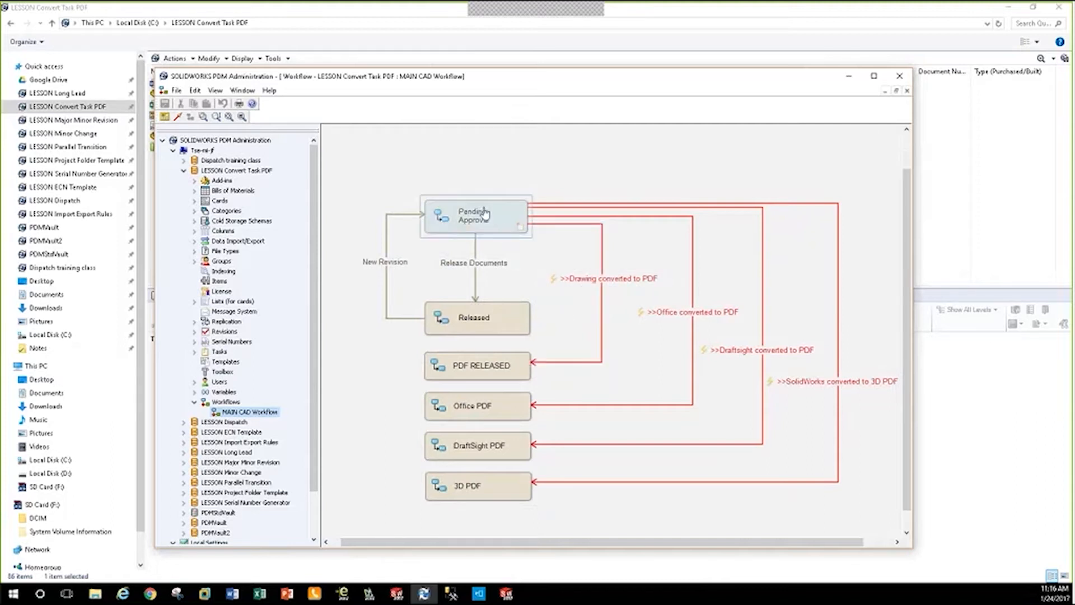
left_click(474, 247)
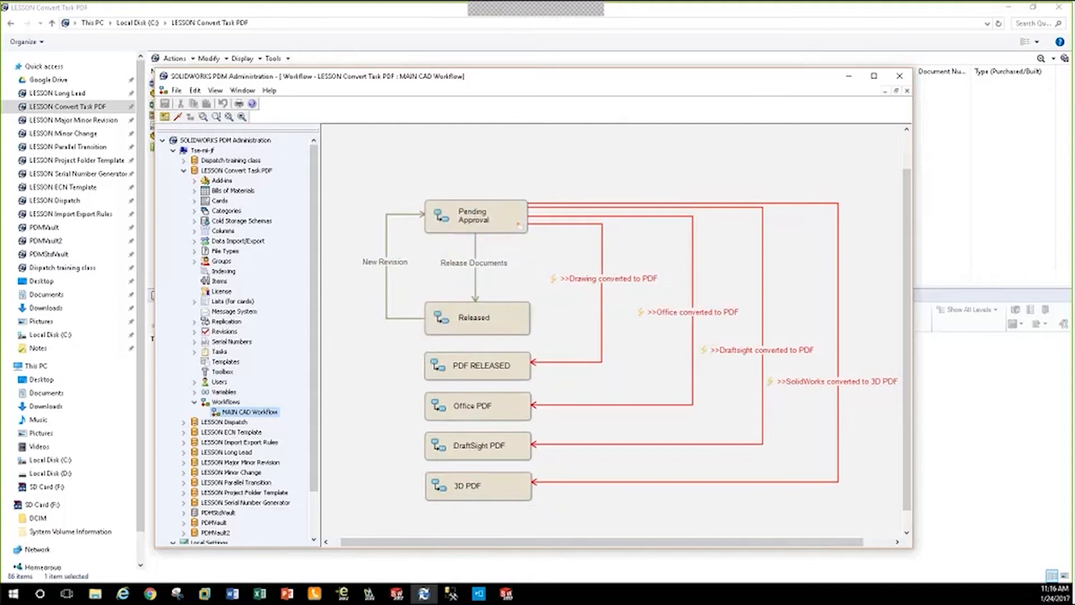
left_click(488, 224)
left_click(482, 324)
left_click(899, 76)
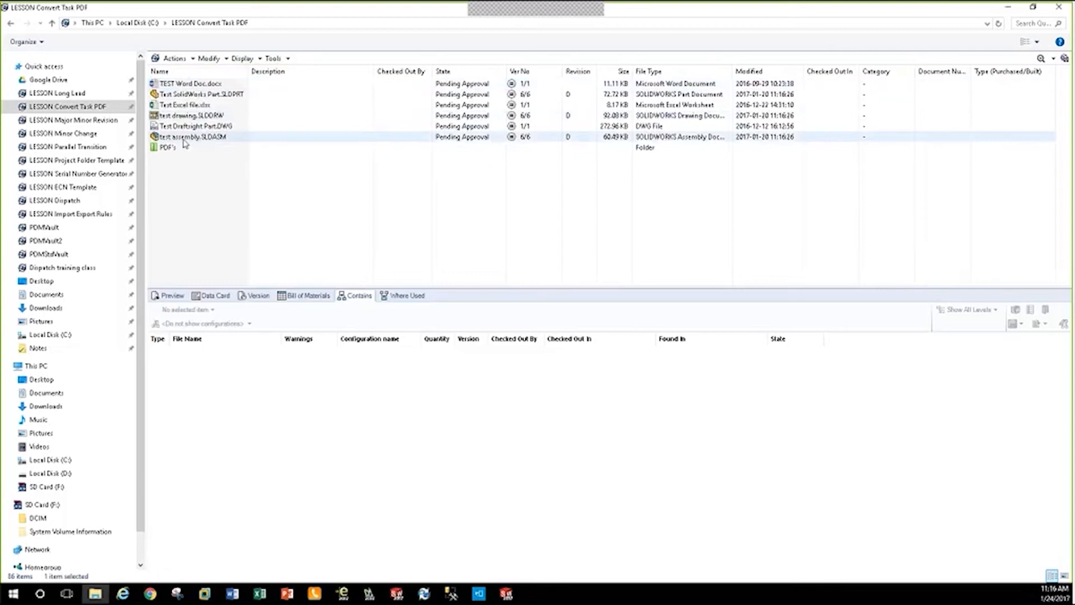
In SOLIDWORKS PDM Administration, open the Release Documents transition of the MAIN CAD Workflow and show its actions.
left_click(183, 139)
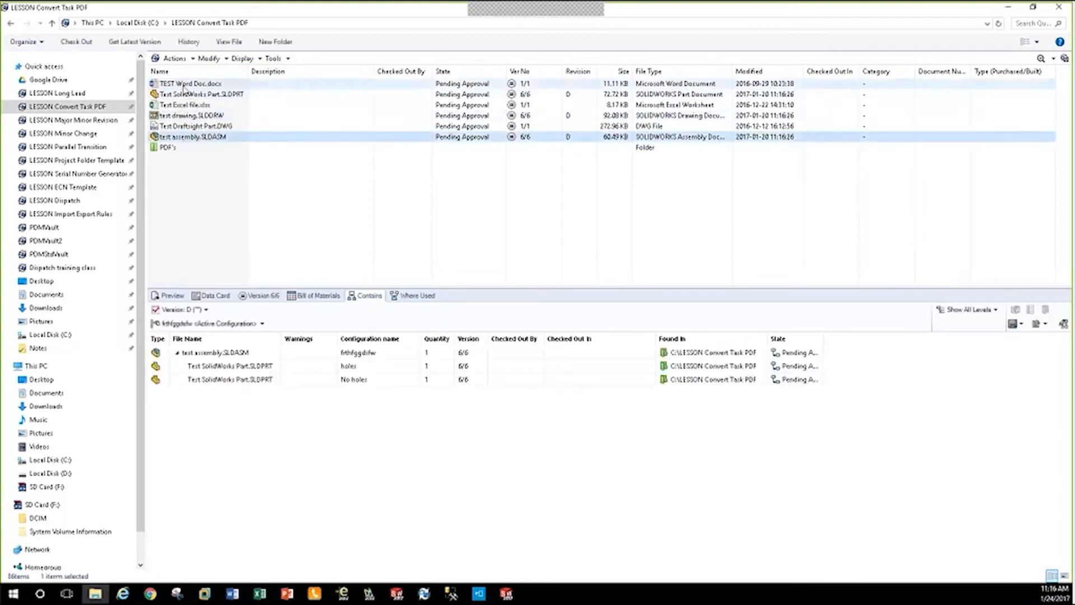
left_click(429, 594)
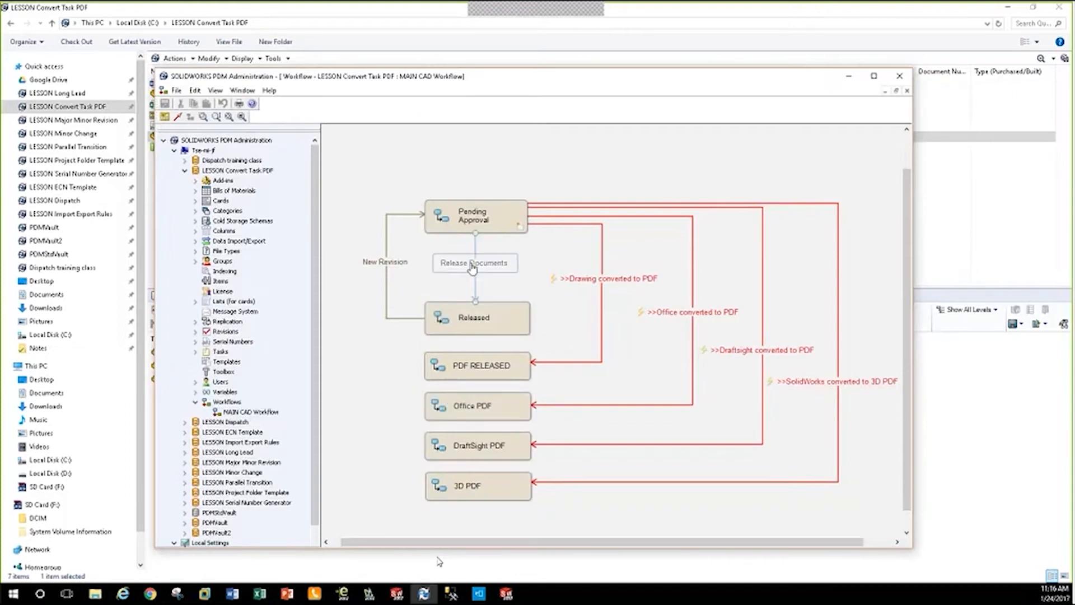
double_click(465, 268)
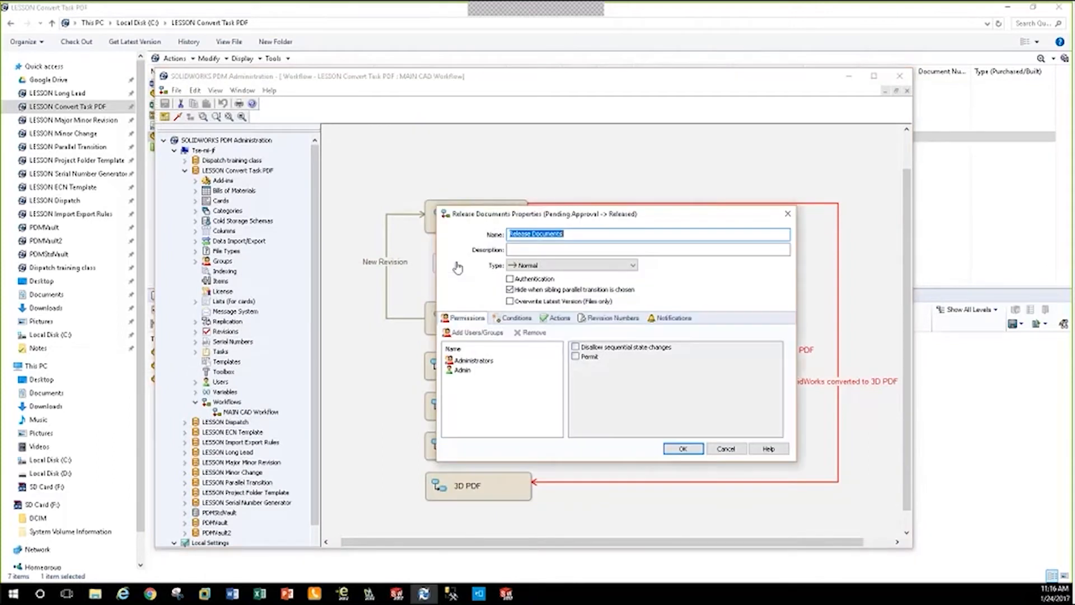
left_click(556, 322)
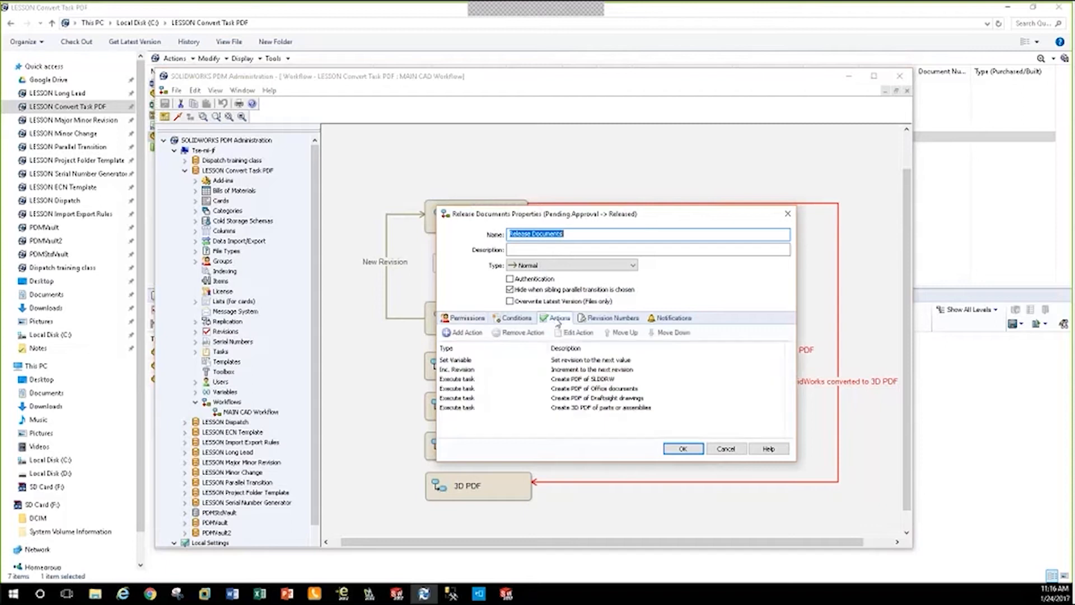
Review the transition's Execute task actions for drawing, Office, Draftsight and 3D PDFs, accept the properties and return to the vault files.
left_click(474, 379)
left_click(473, 389)
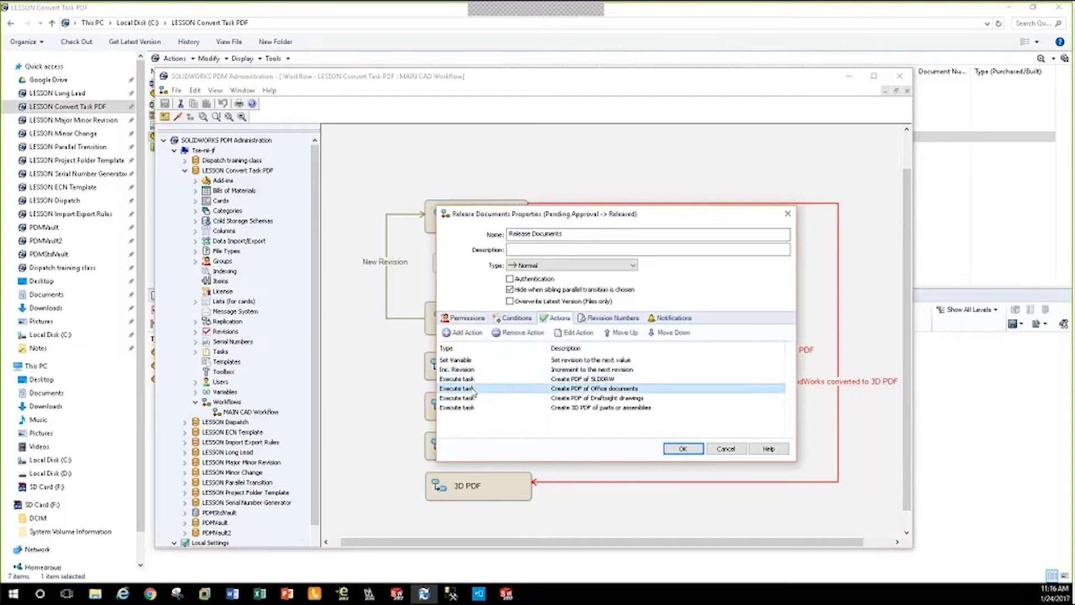
left_click(473, 407)
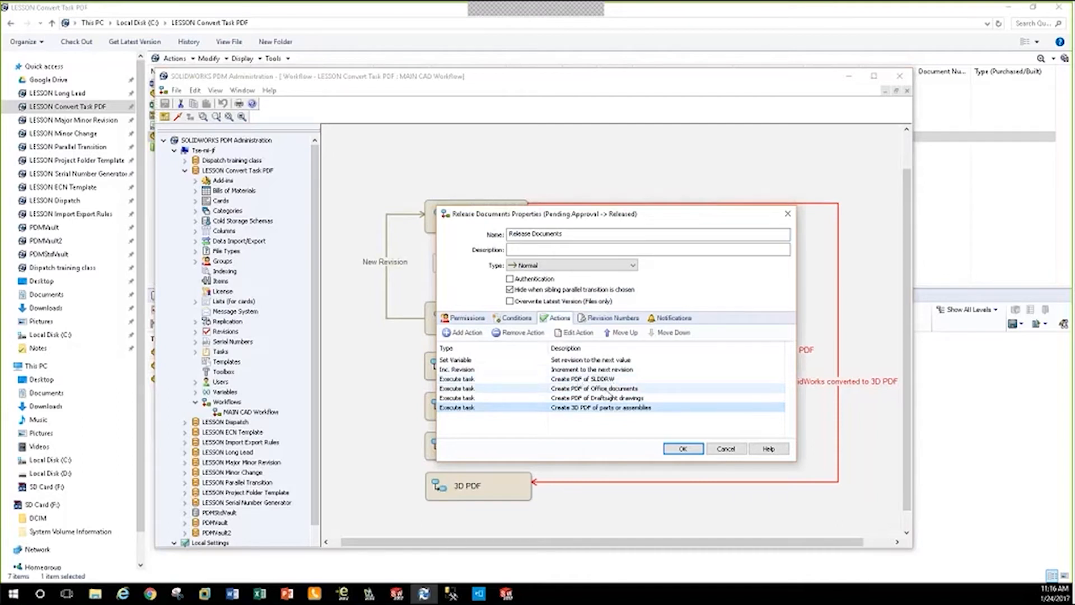
left_click(611, 398)
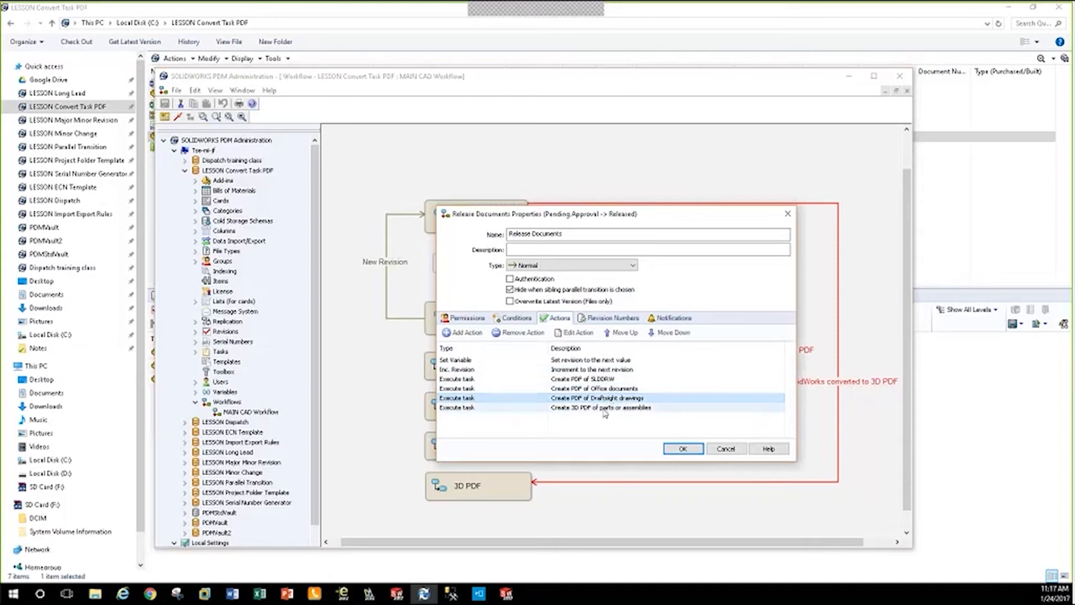
left_click(578, 410)
left_click(578, 409)
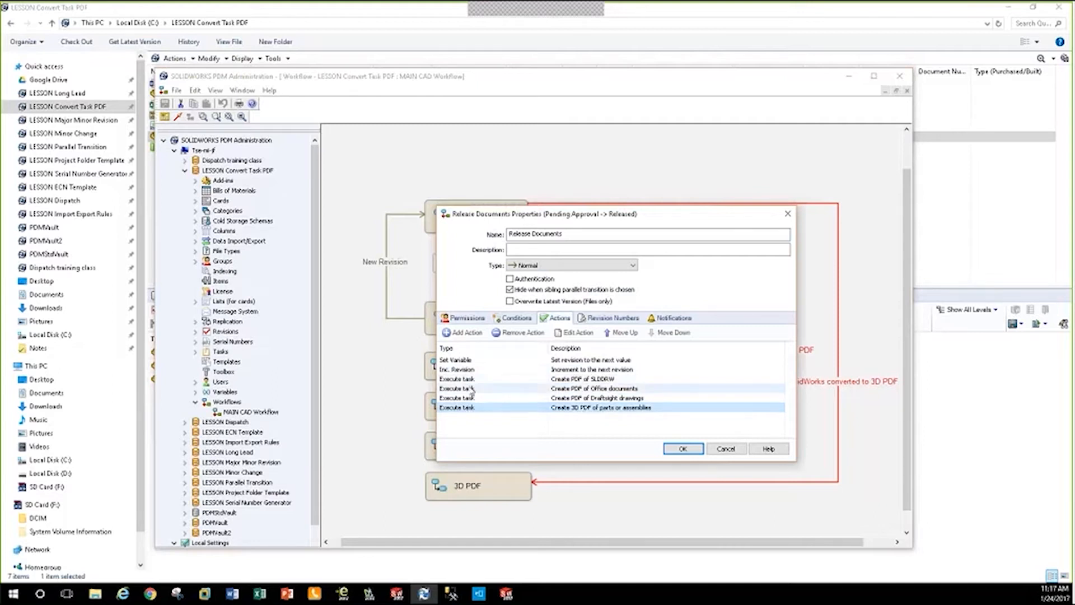
left_click(679, 450)
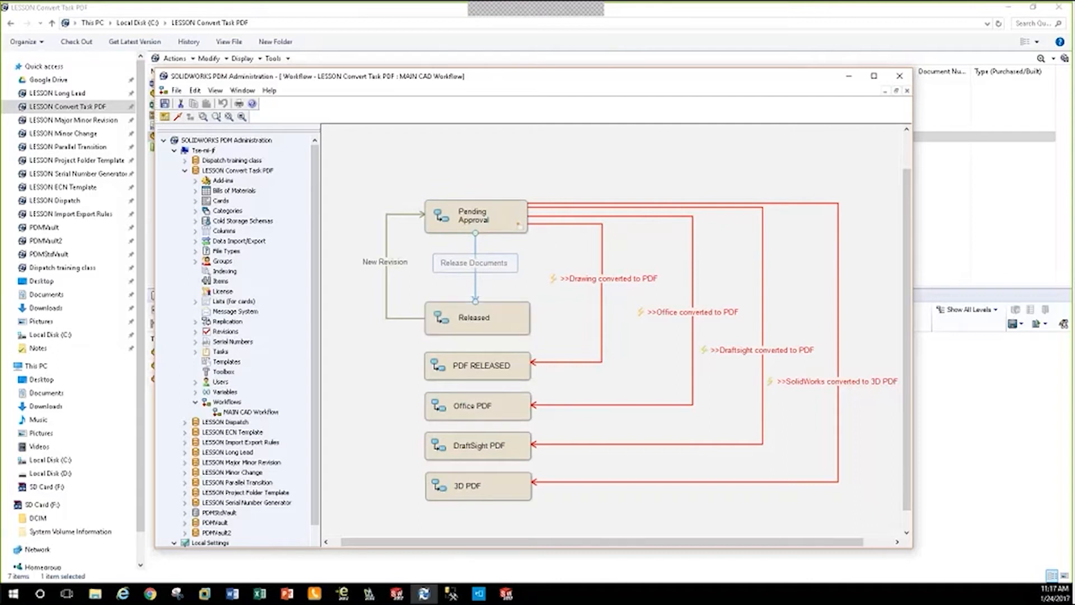
left_click(849, 76)
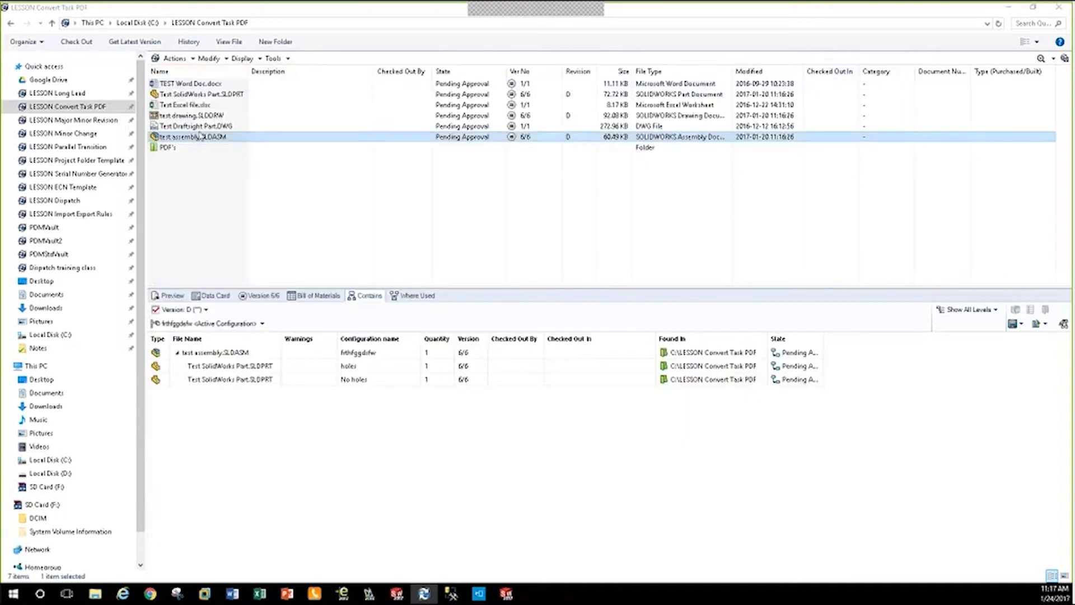
Run the Release Documents state change on all six files, from TEST Word Doc.docx to test assembly.SLDASM, without a comment.
left_click(197, 86, "shift")
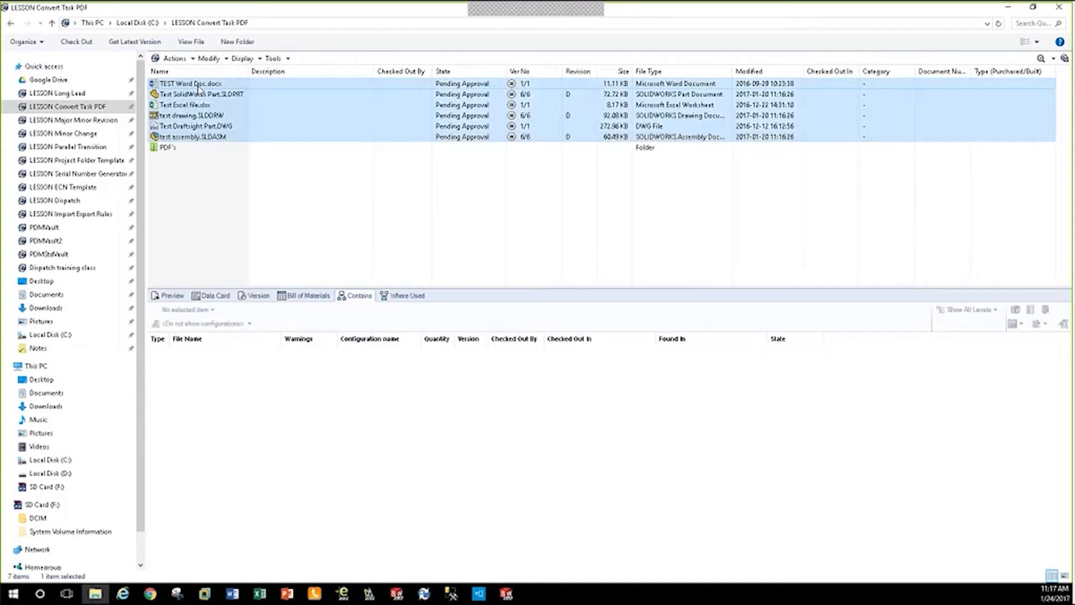
right_click(198, 89)
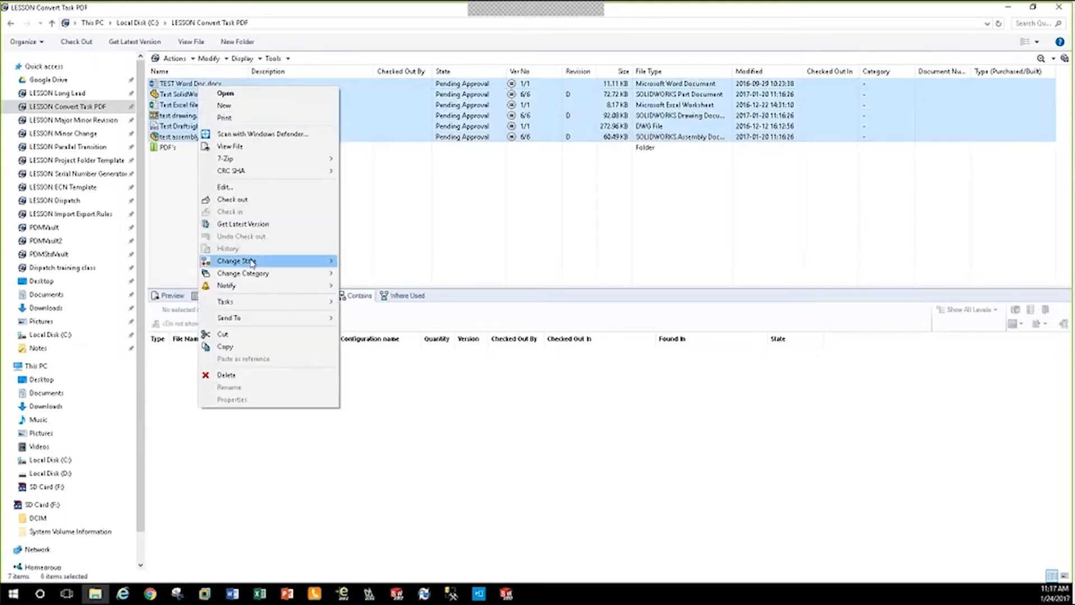
mouse_move(251, 262)
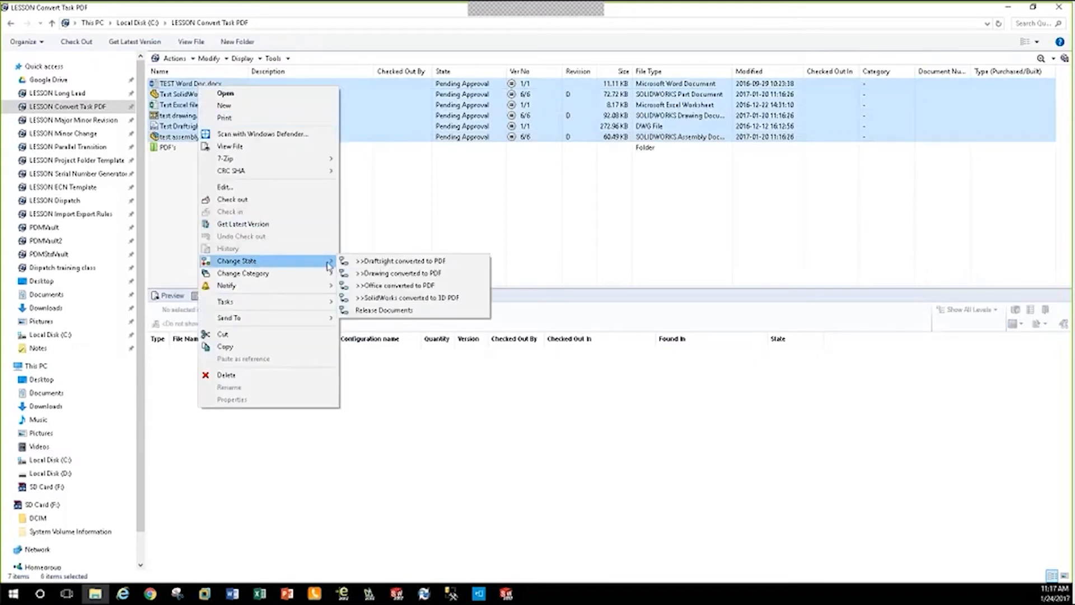
left_click(376, 311)
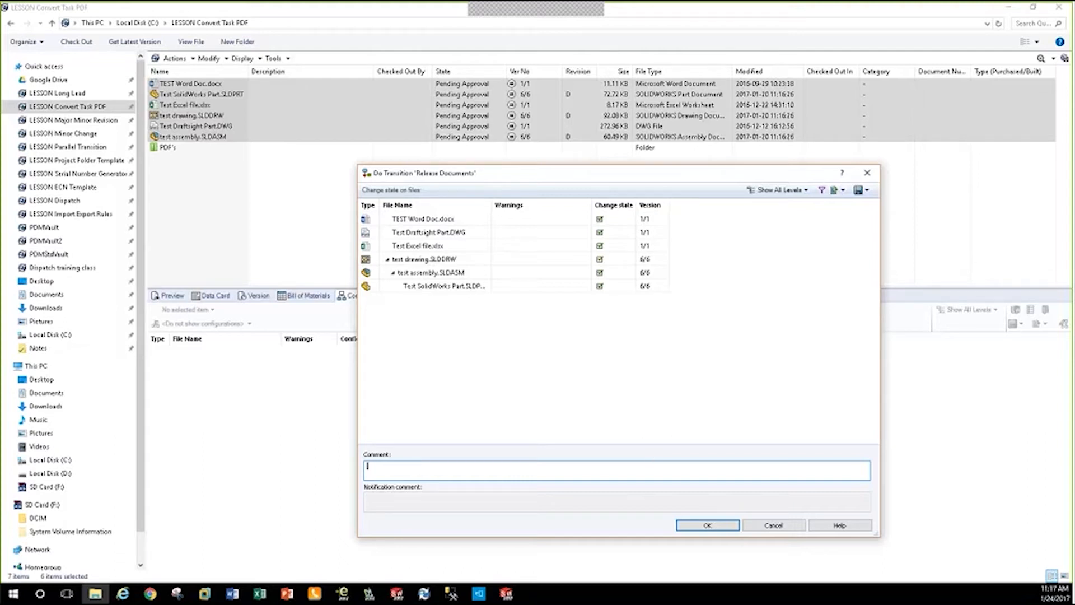
left_click(709, 525)
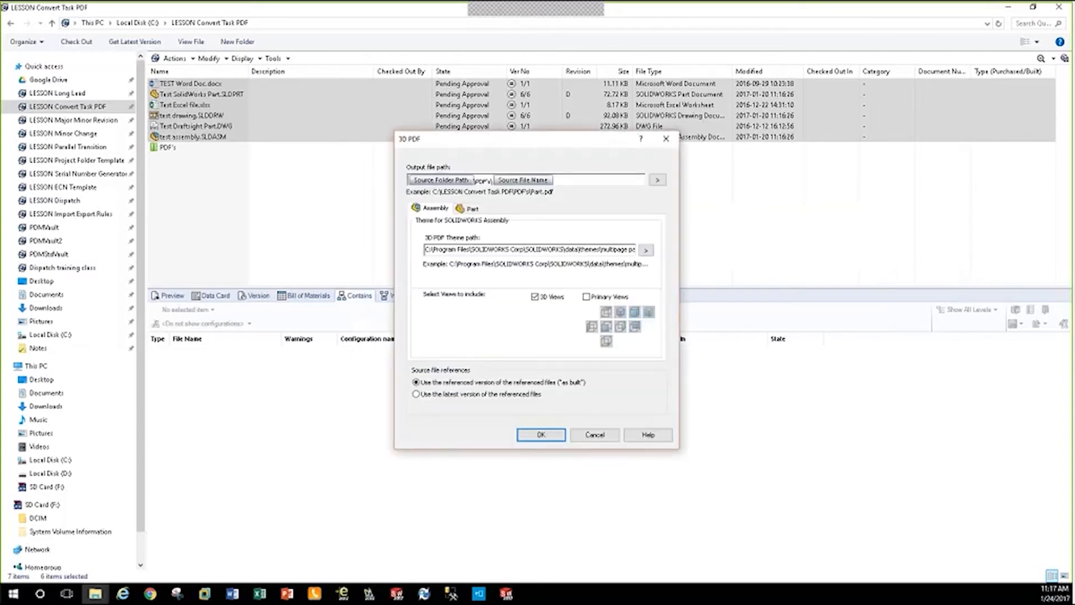
Accept the 3D PDF conversion settings for each prompt and the Convert to PDF settings with all sheets as output.
left_click(541, 436)
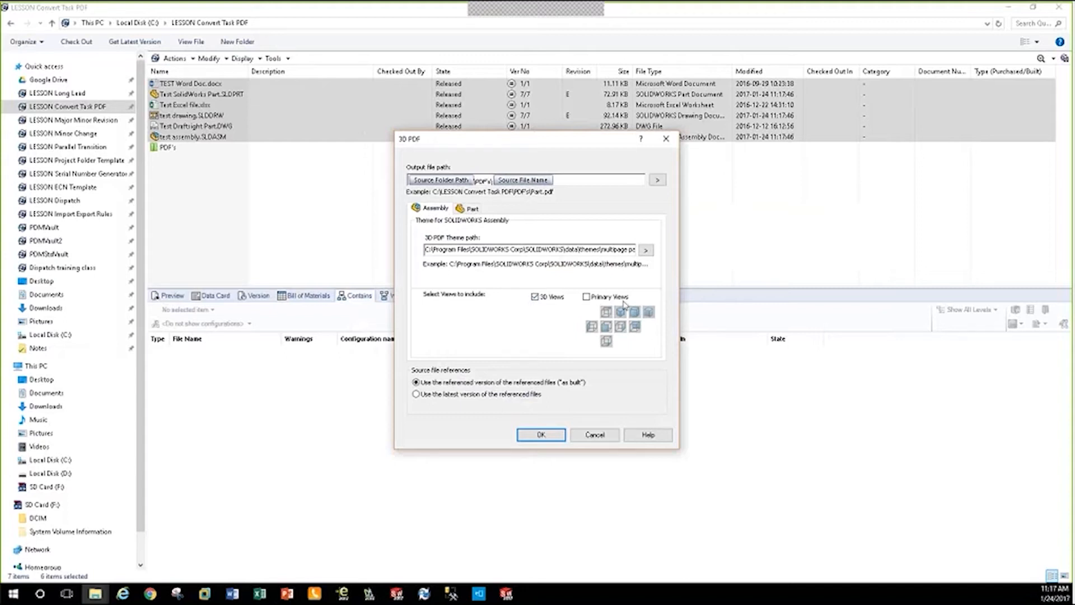
left_click(537, 436)
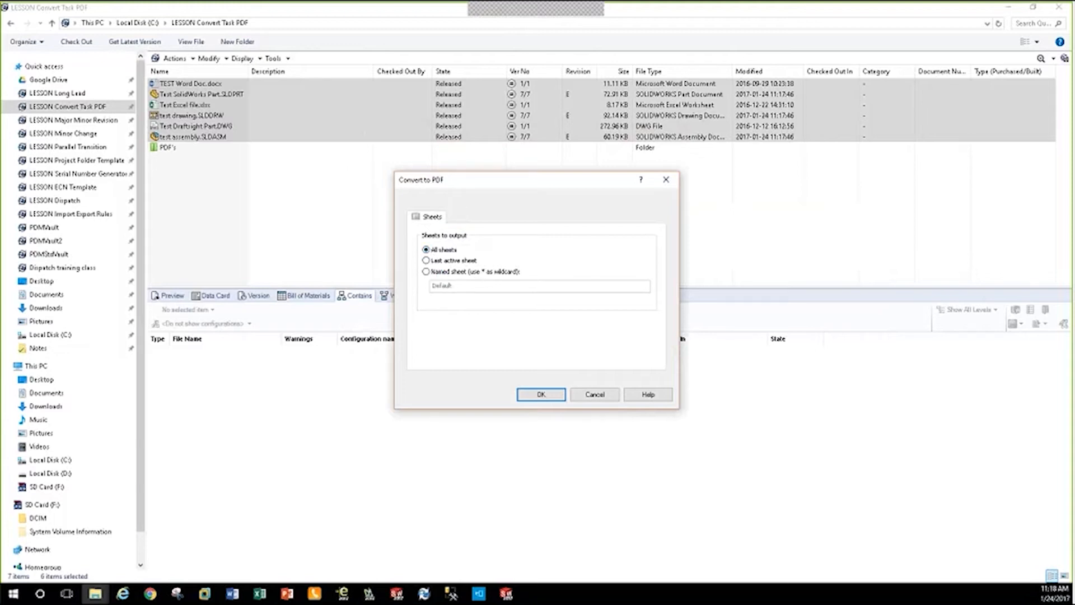
left_click(540, 395)
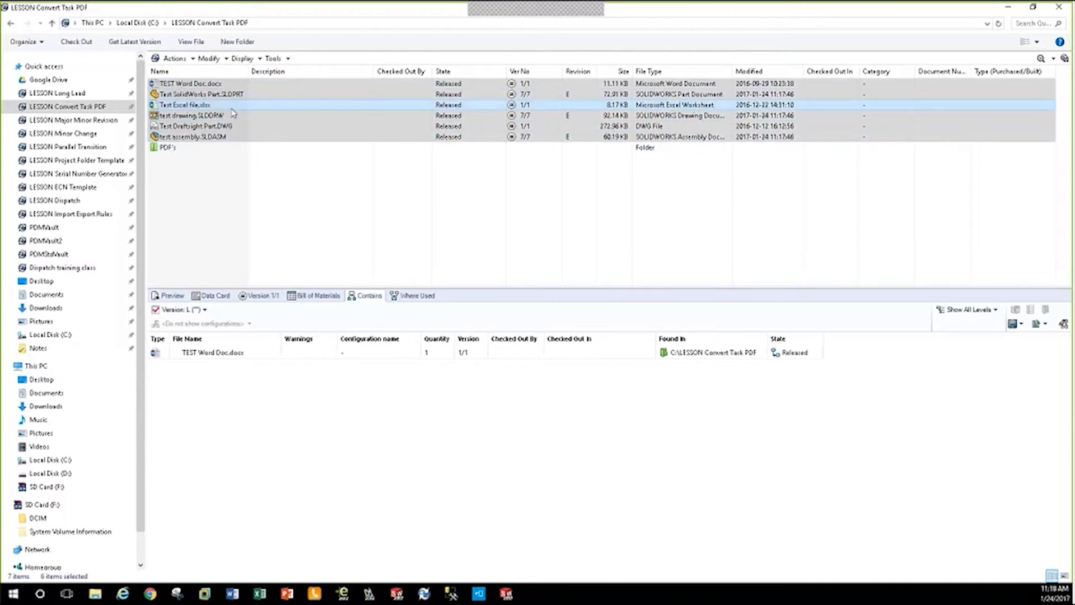
Open the PDF's folder of the vault and preview TEST Word Doc.pdf.
left_click(214, 188)
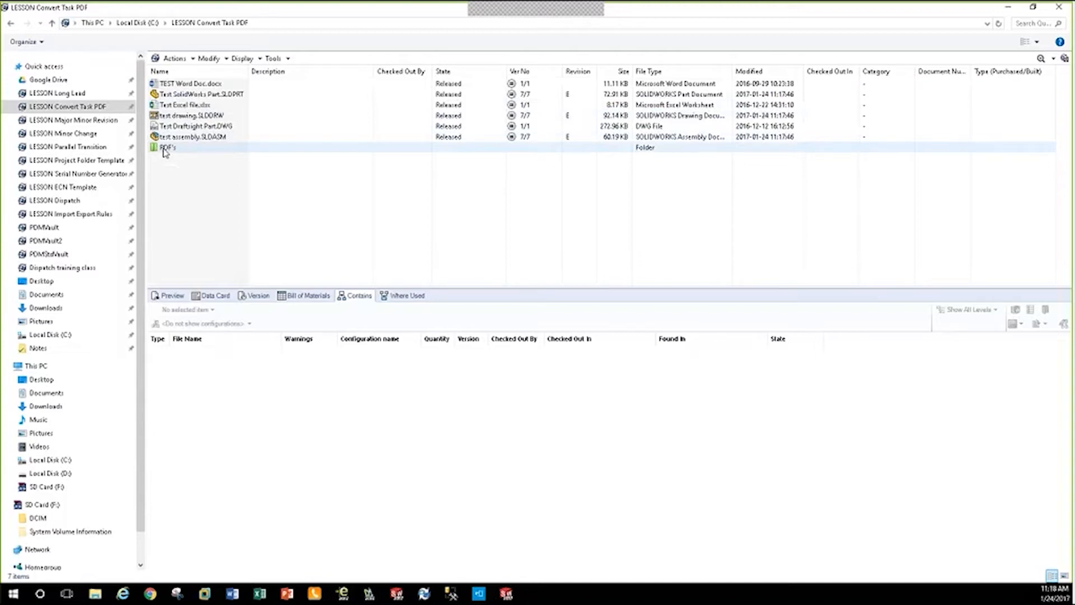
double_click(165, 150)
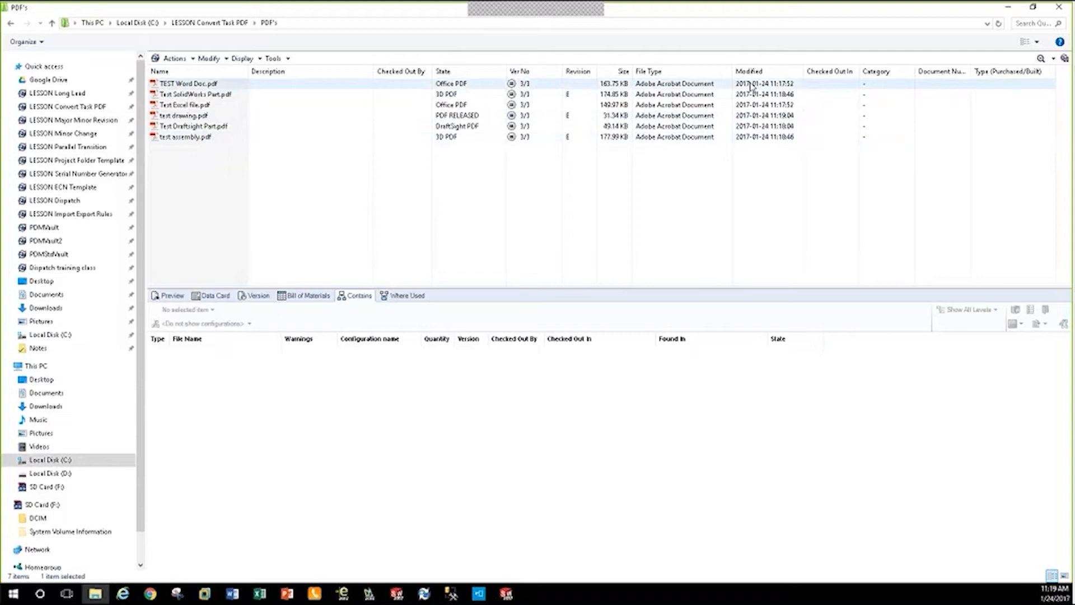
left_click(197, 84)
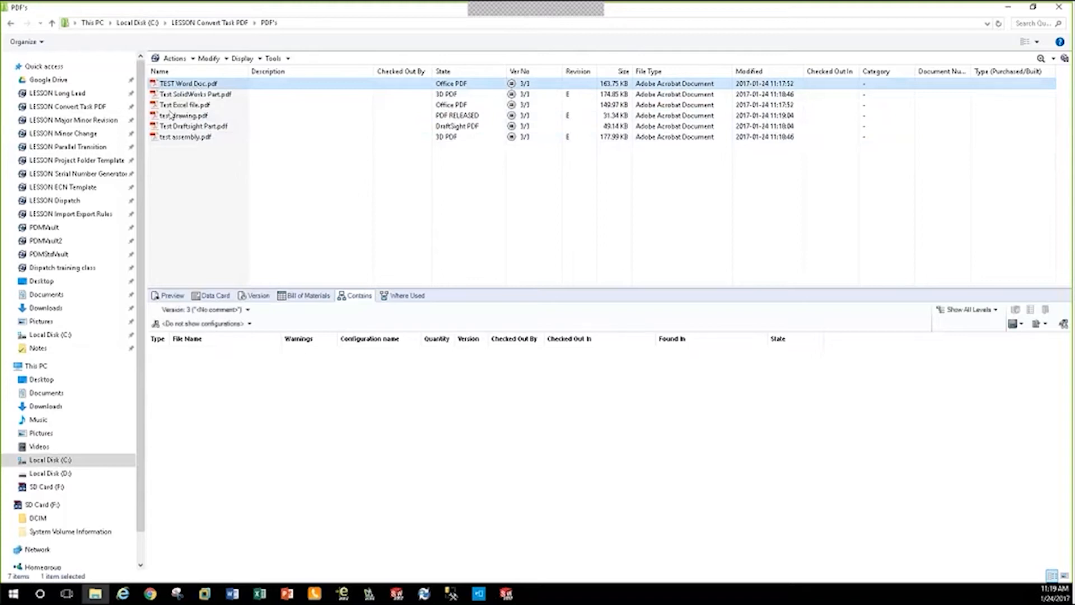
left_click(170, 296)
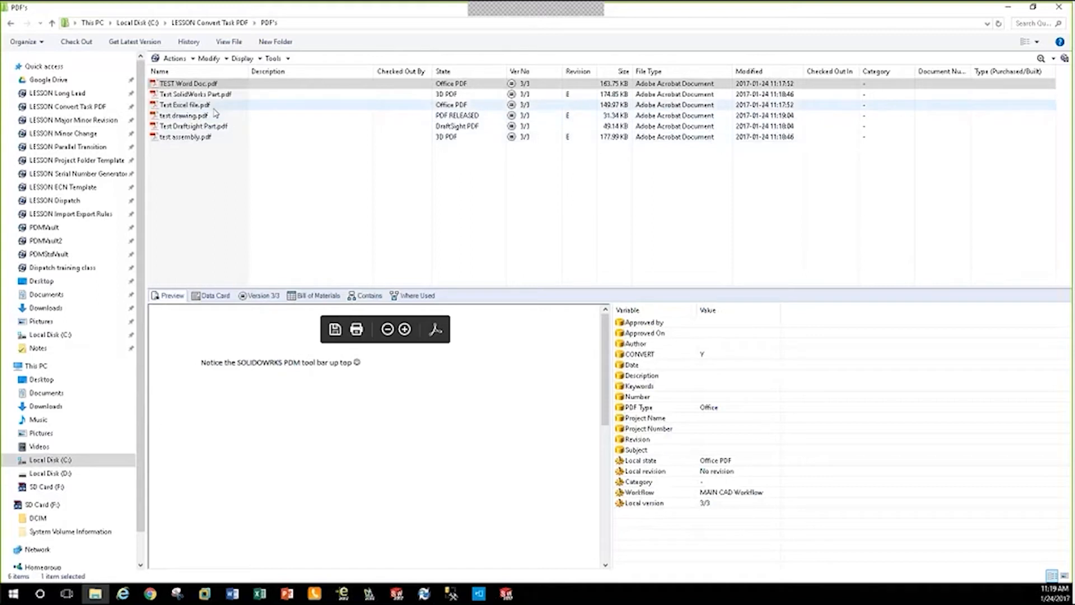
Compare the previews of Test Excel file.pdf and TEST Word Doc.pdf and check the Excel PDF's workflow state.
left_click(182, 108)
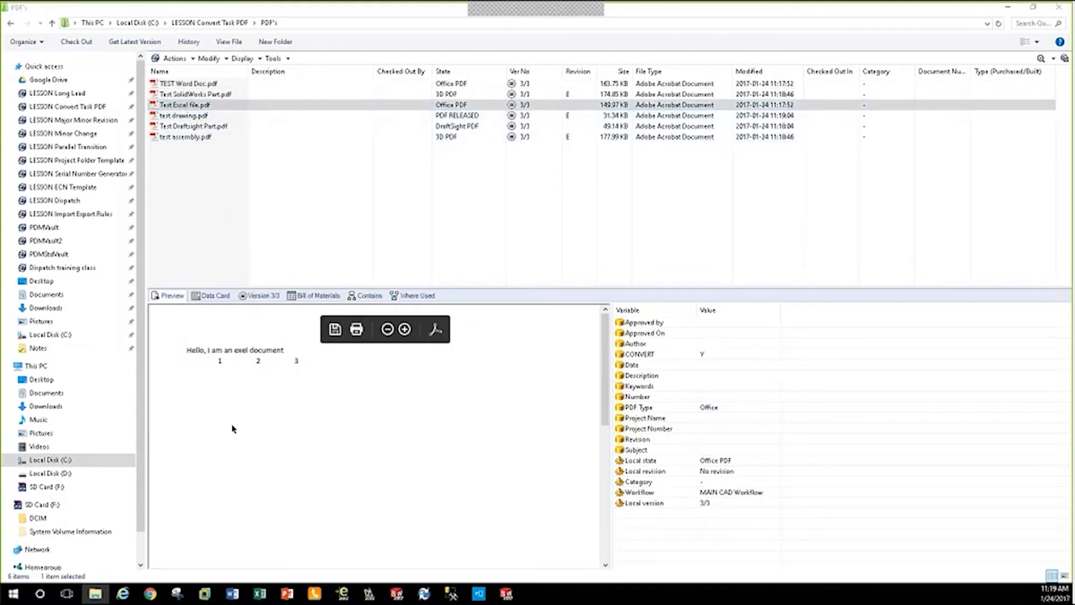
left_click(207, 85)
left_click(202, 106)
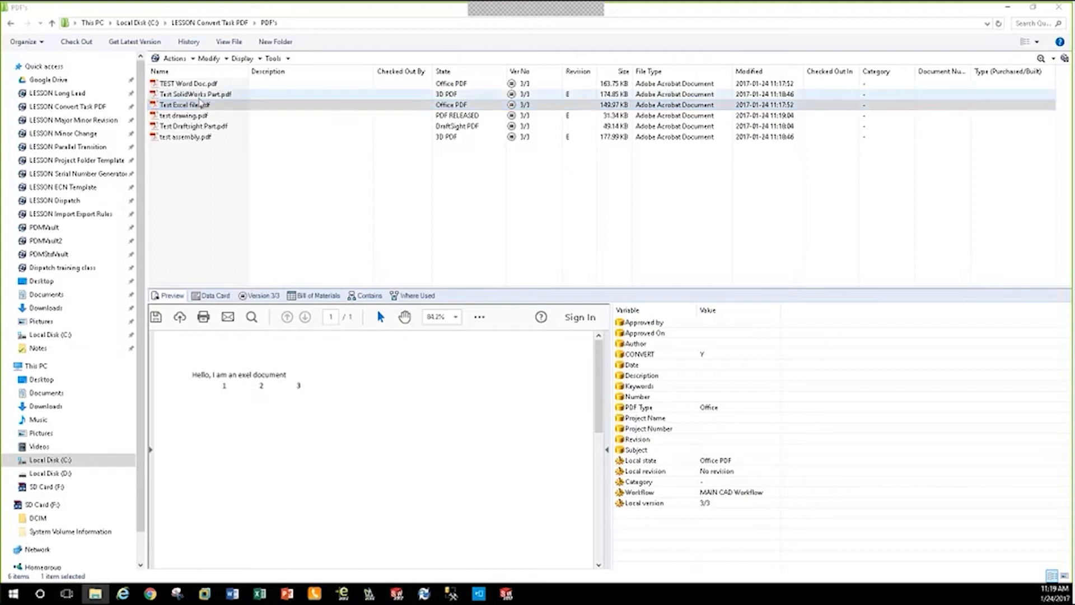
key("Up")
key("Up")
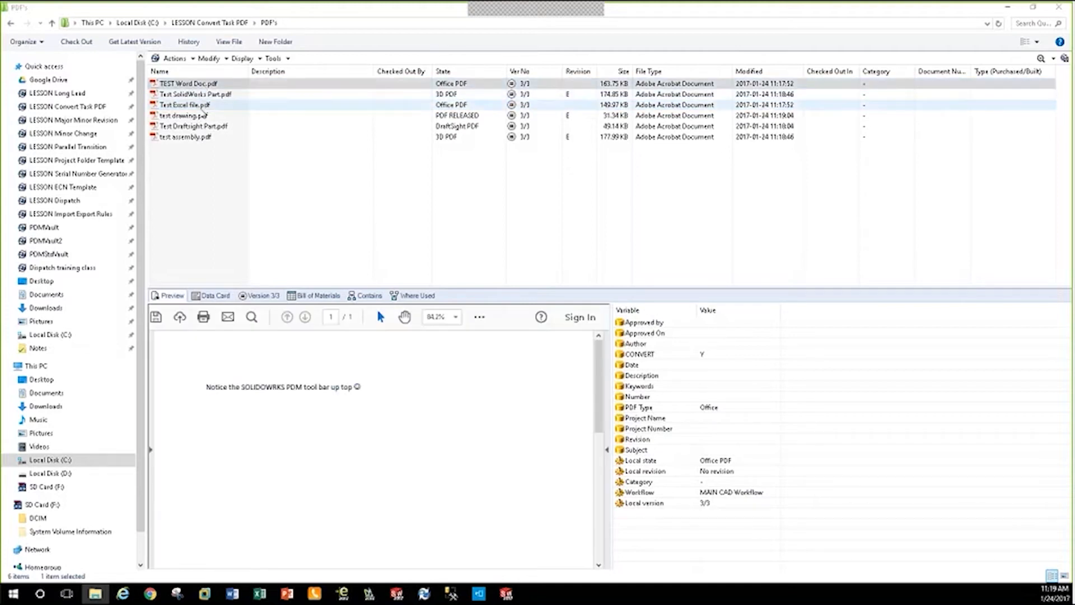
left_click(203, 109)
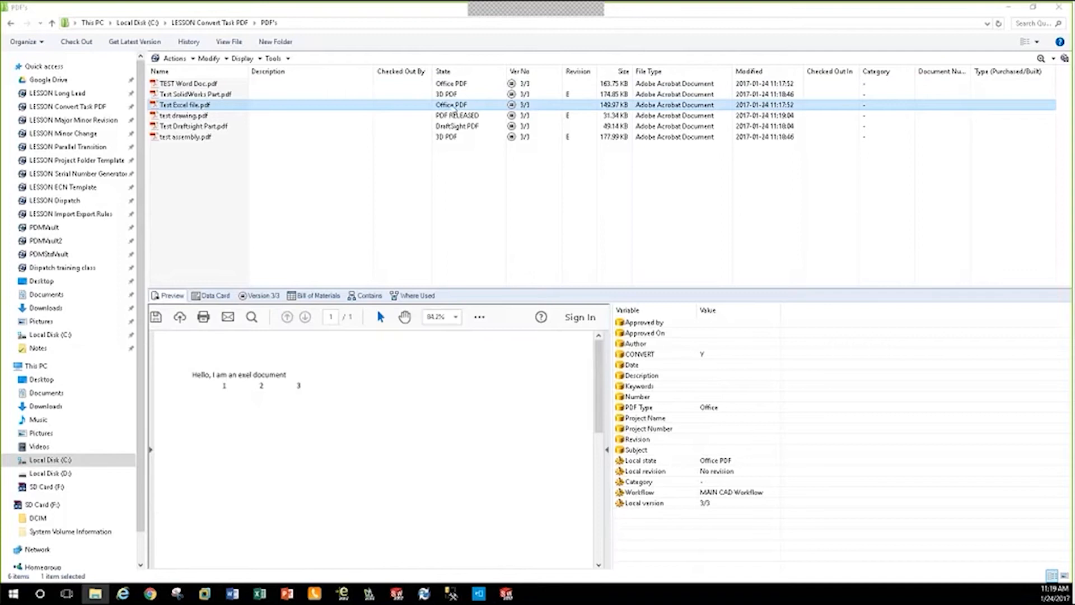
left_click(453, 109)
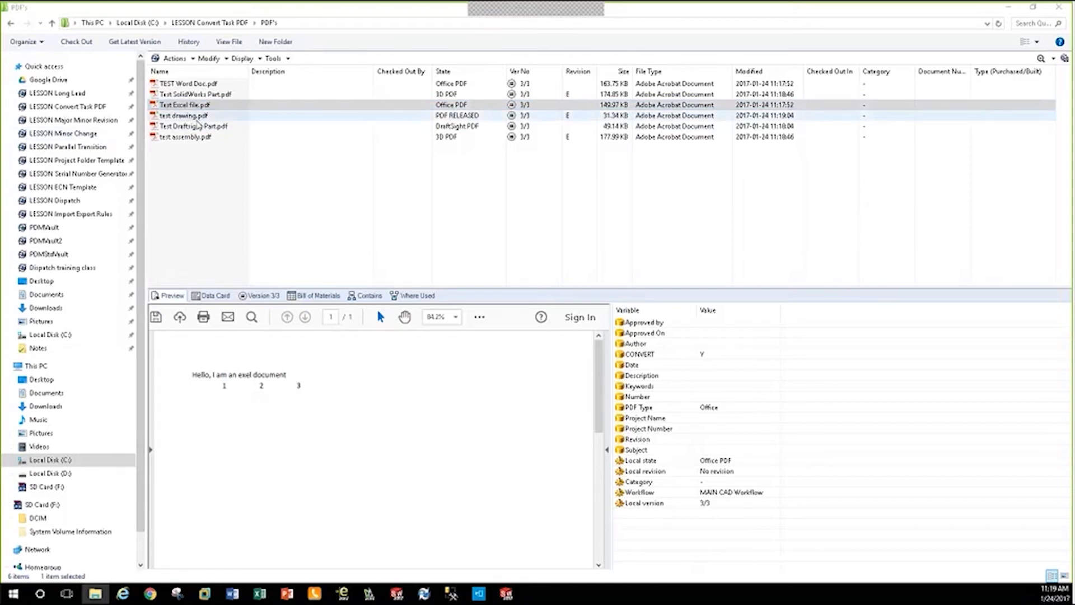
Preview the converted test drawing.pdf and Test Draftsight Part.pdf.
left_click(196, 116)
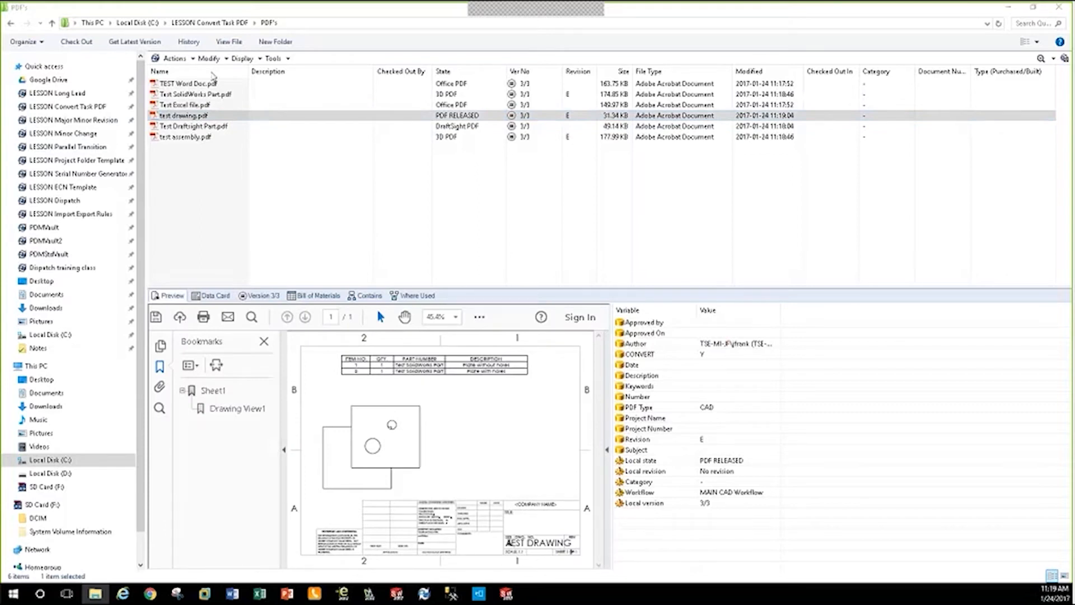
left_click(179, 118)
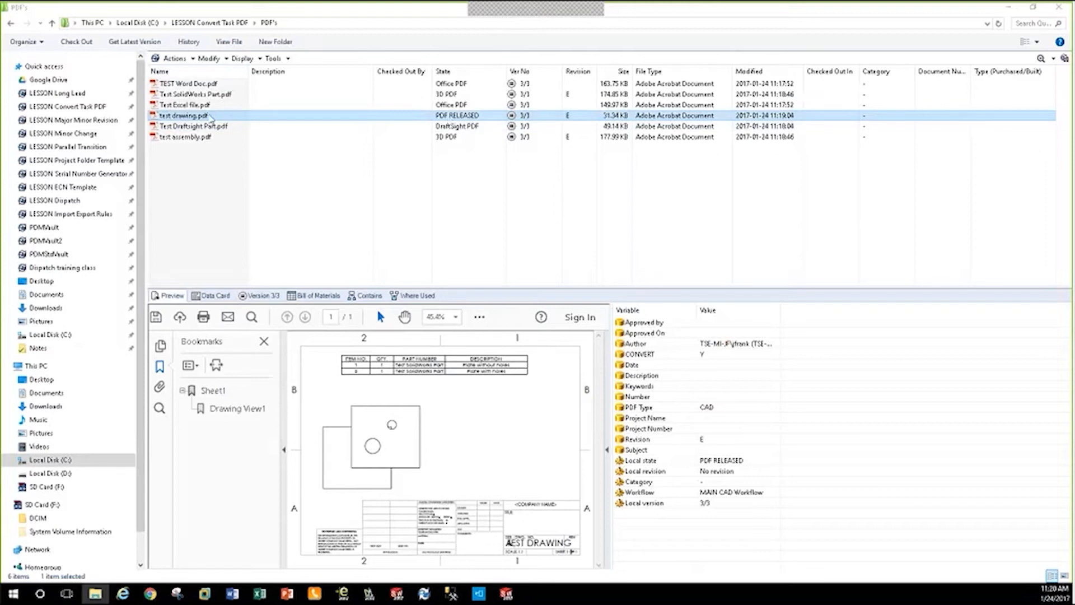
left_click(208, 126)
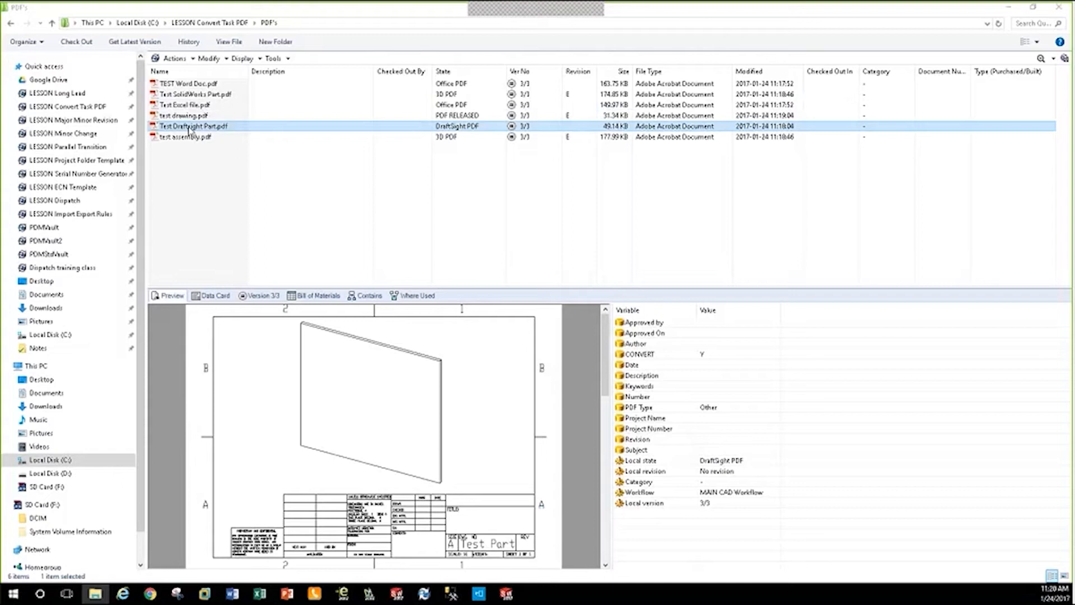
Preview test assembly.pdf, trust the document one time only, and inspect its 3D model at different magnifications.
left_click(213, 140)
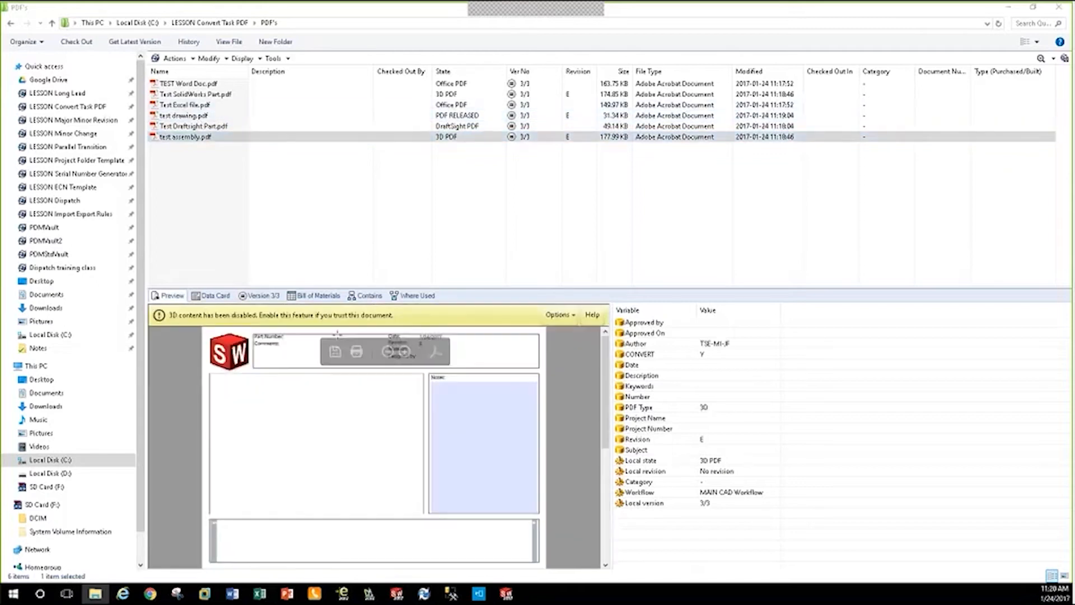
left_click(558, 319)
left_click(605, 336)
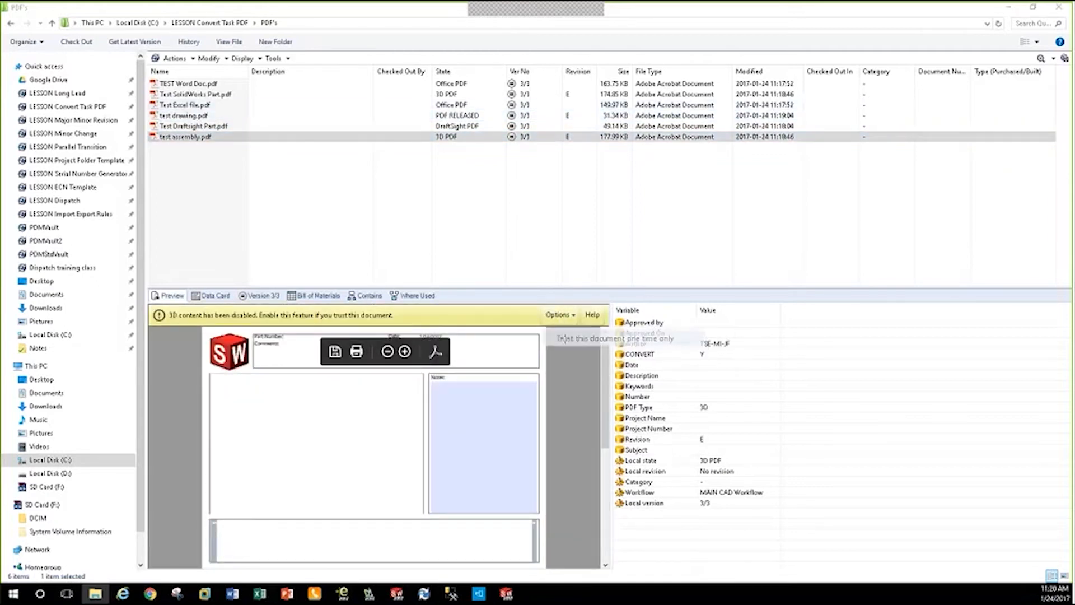
left_click(336, 435)
scroll(334, 436, "up", 2)
scroll(346, 438, "down", 3)
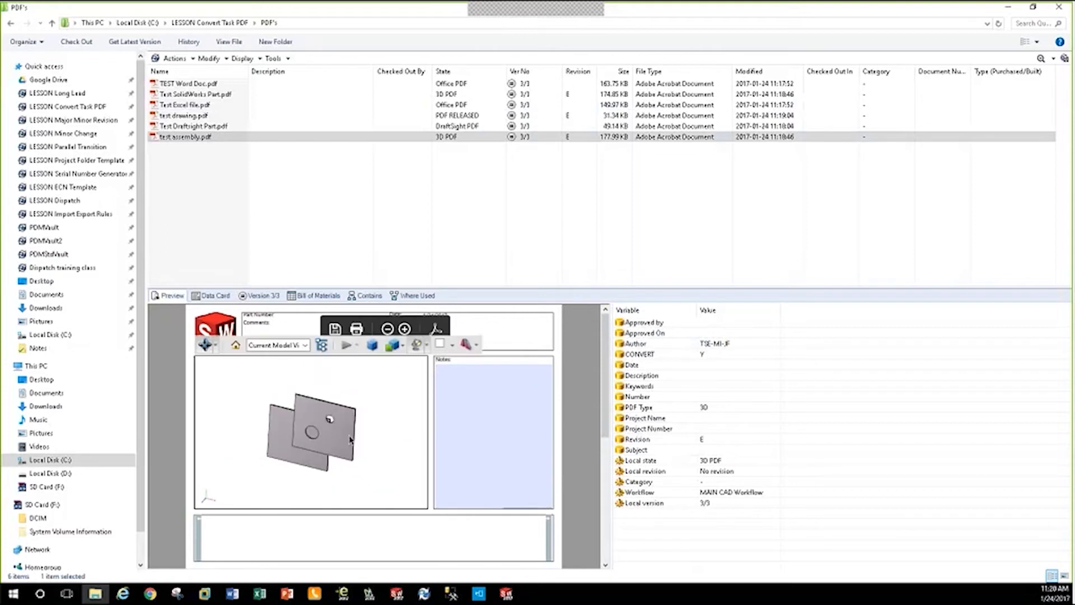
scroll(346, 438, "up", 2)
scroll(352, 439, "up", 1)
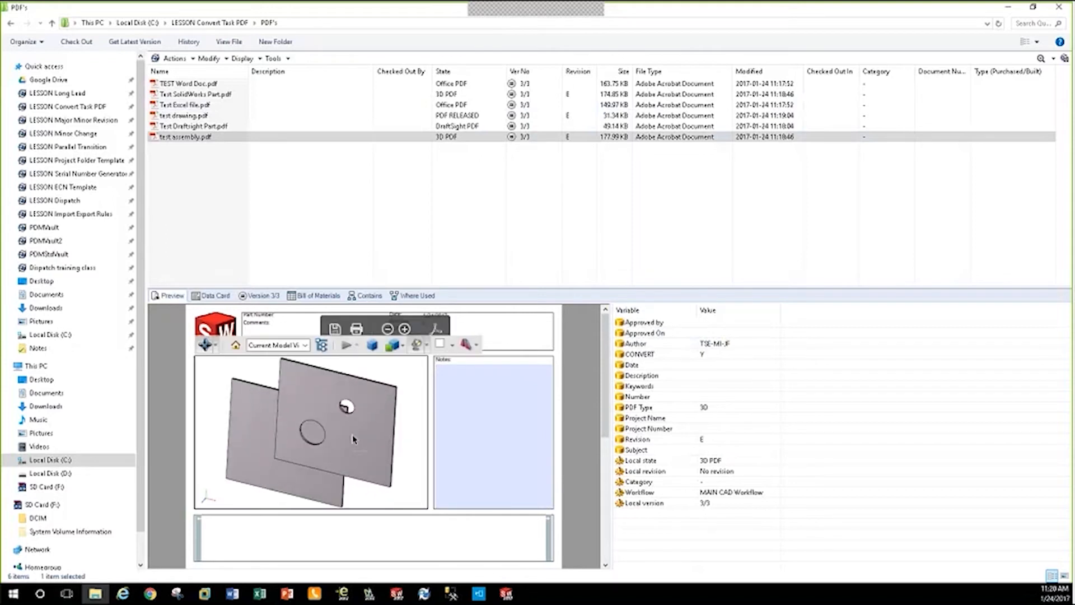
scroll(381, 428, "down", 2)
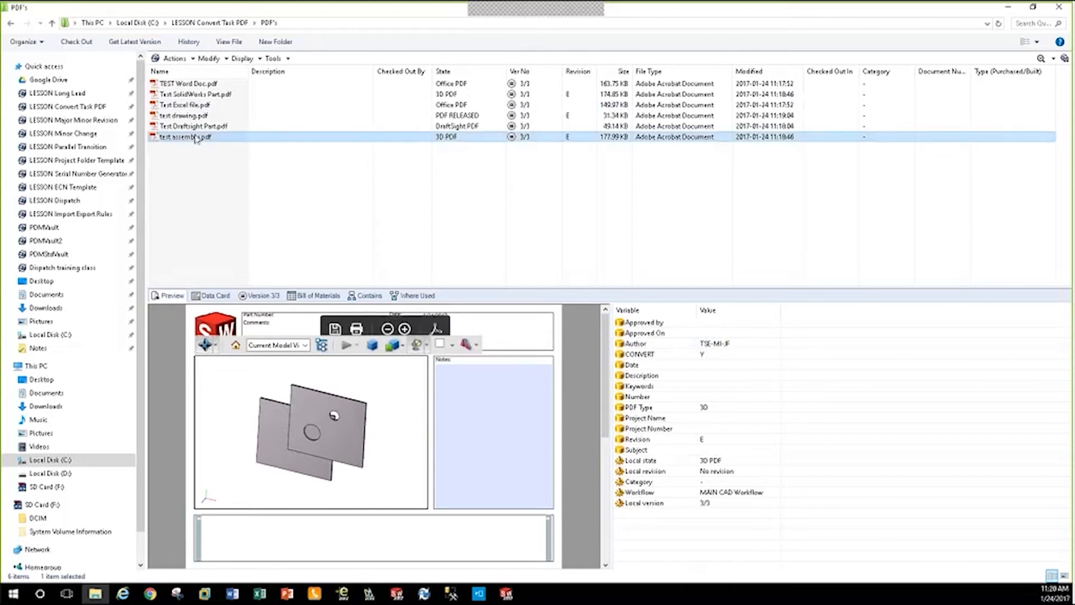
Preview Test SolidWorks Part.pdf and trust the document one time only to view its 3D model.
left_click(197, 95)
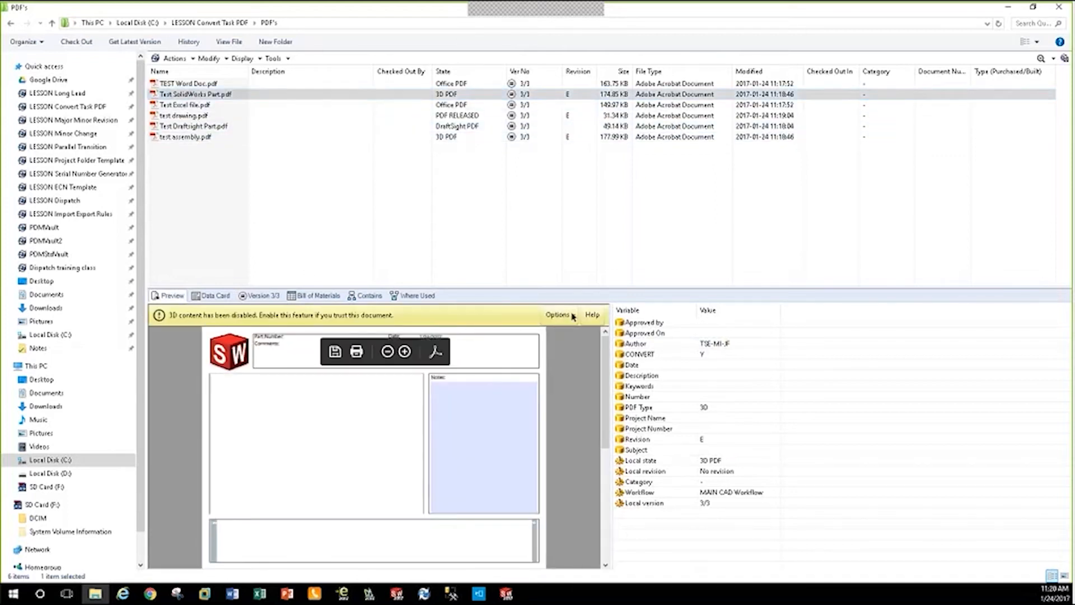
left_click(560, 314)
left_click(560, 339)
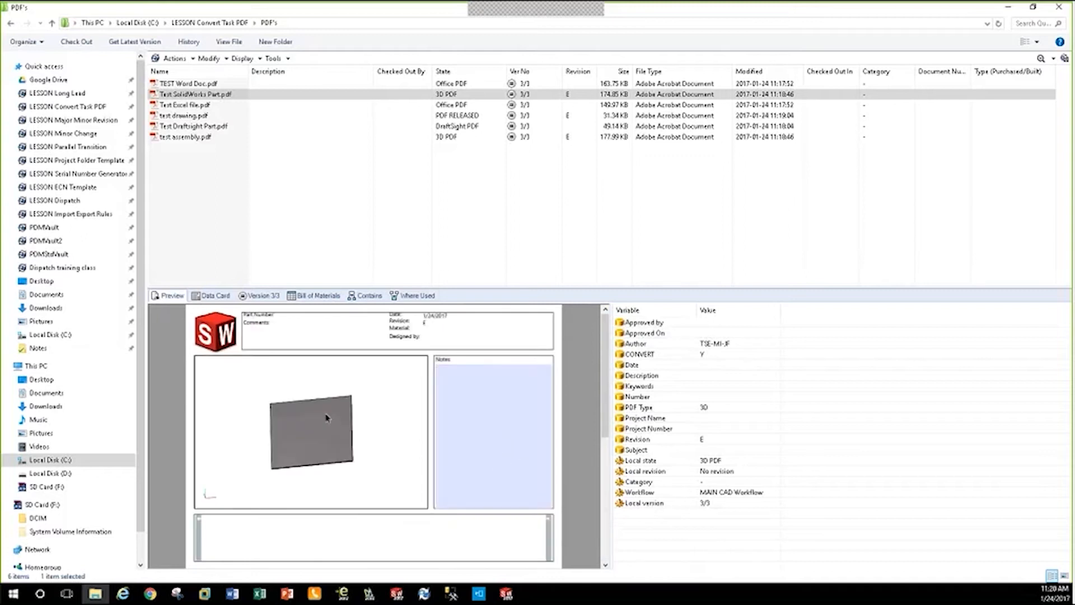
Return to the LESSON Convert Task PDF folder and review the Release Documents transition of MAIN CAD Workflow in PDM Administration.
left_click(203, 187)
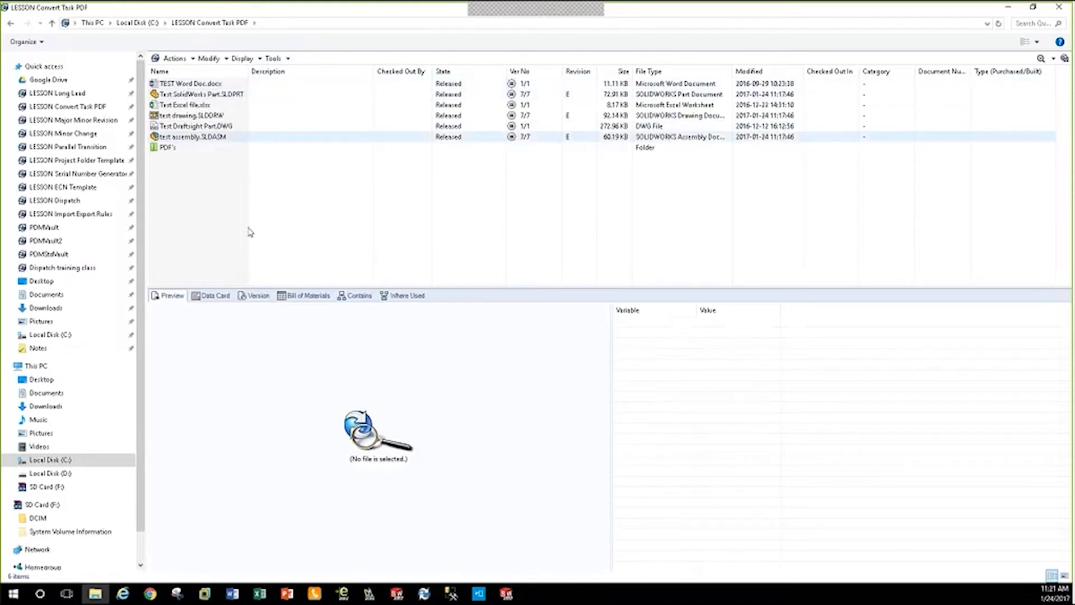
left_click(423, 593)
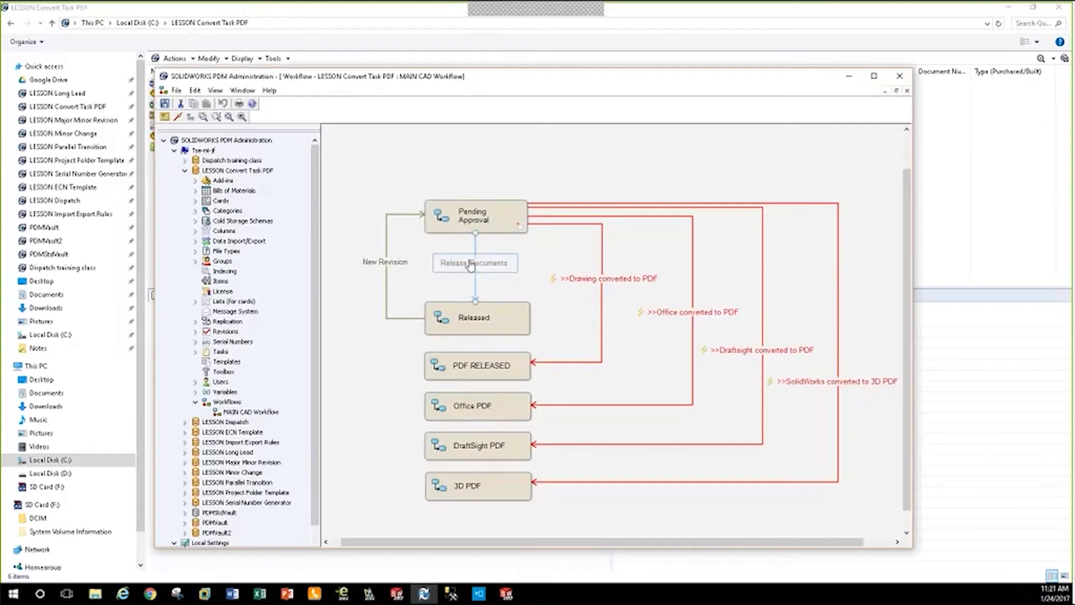
left_click(848, 75)
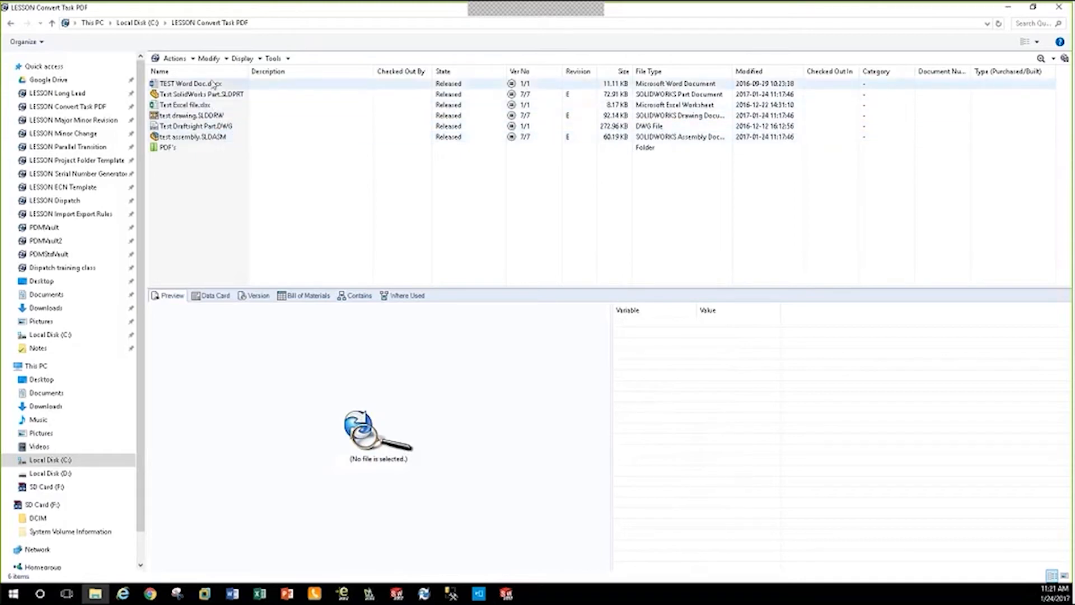
Compare the source files in the LESSON Convert Task PDF folder with the converted files in its PDF's subfolder.
double_click(168, 147)
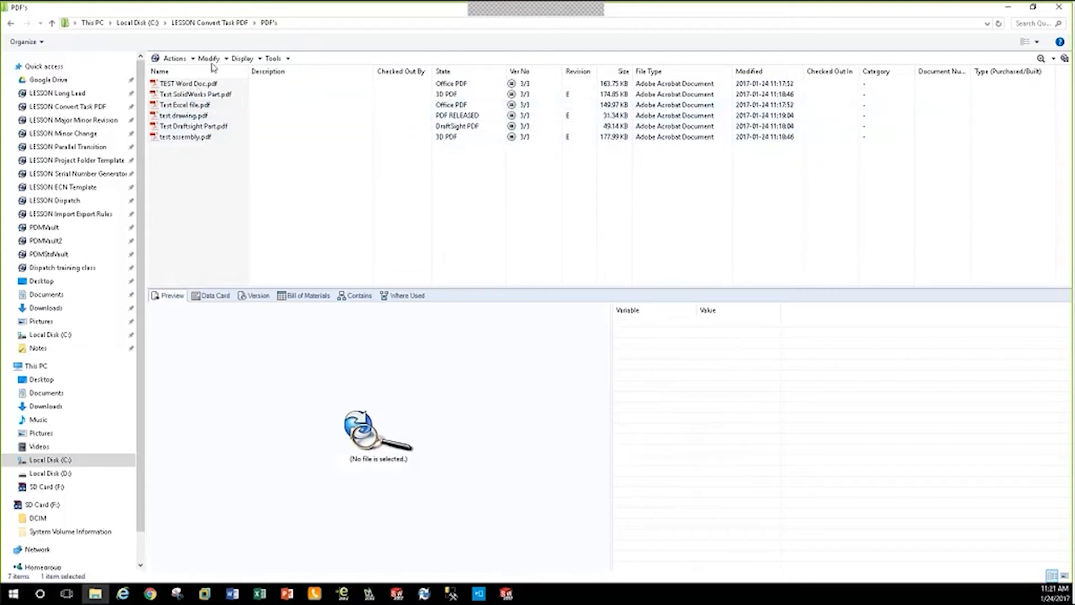
left_click(242, 26)
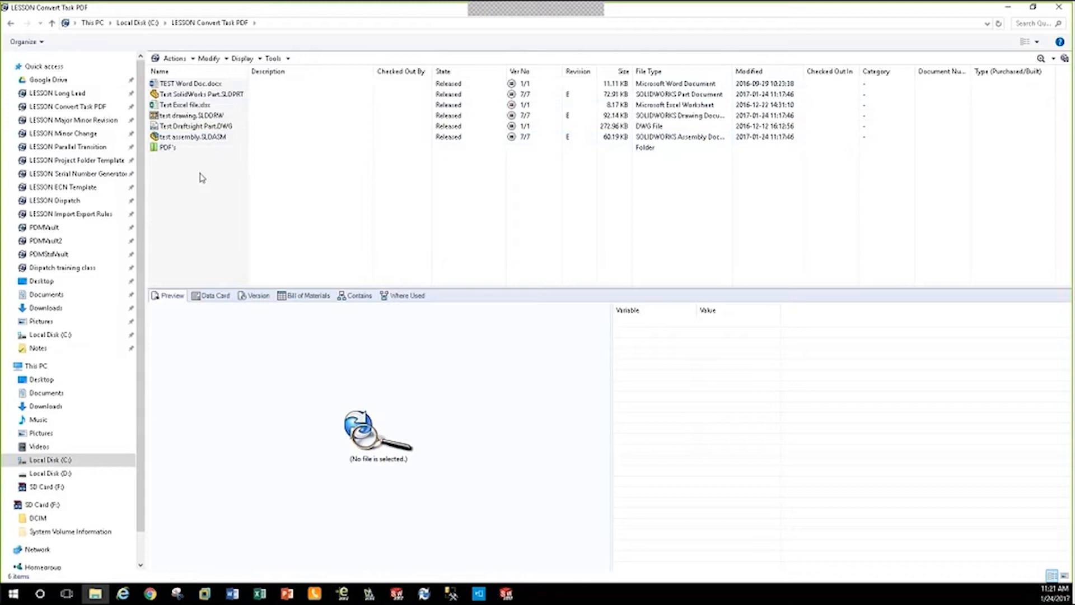
left_click(167, 148)
double_click(167, 149)
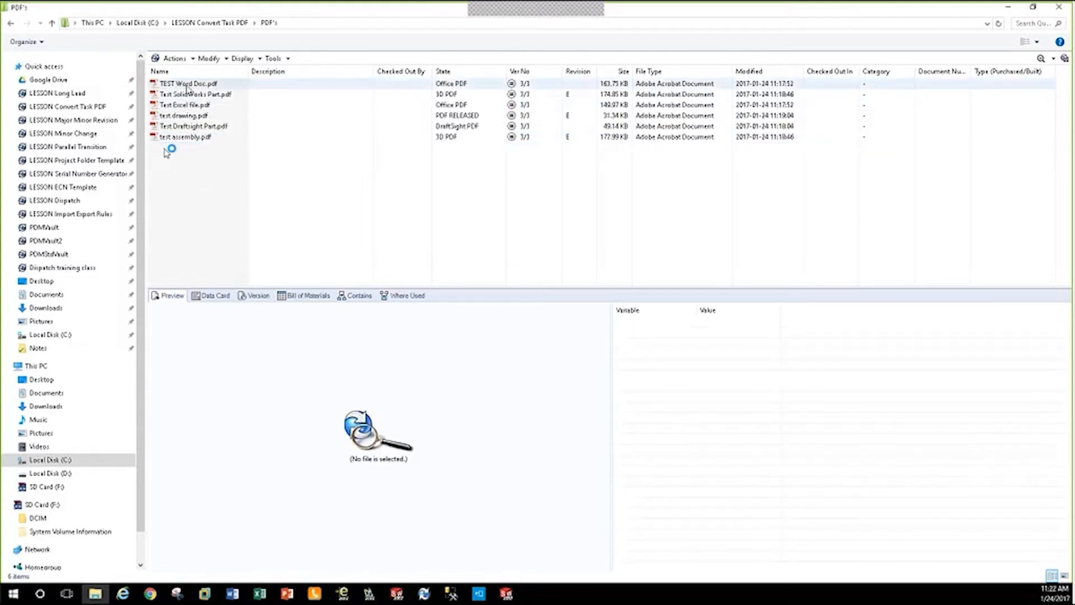
left_click(194, 138)
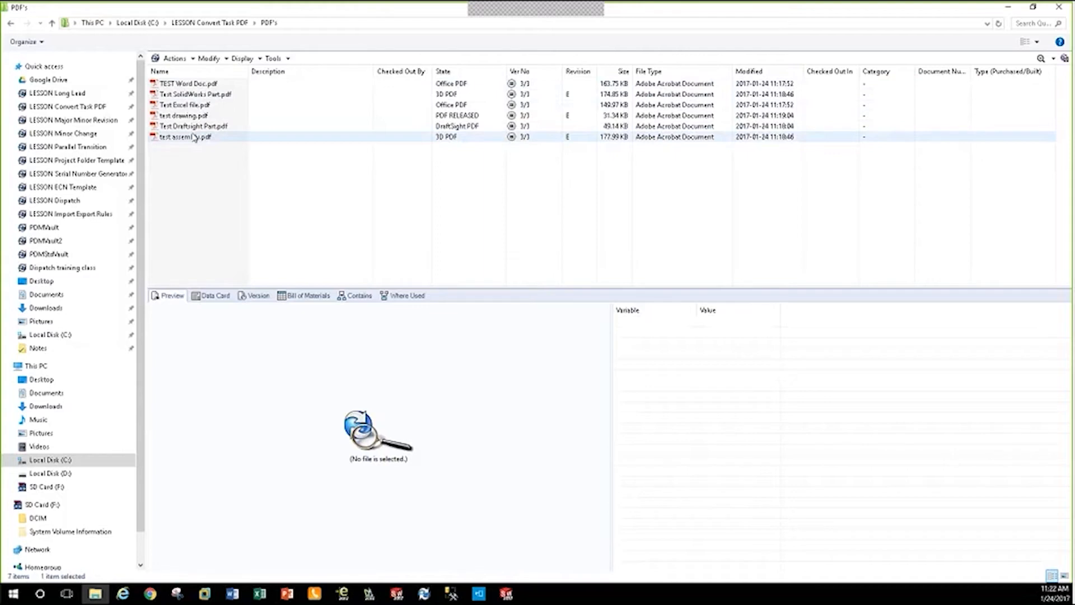
left_click(195, 115)
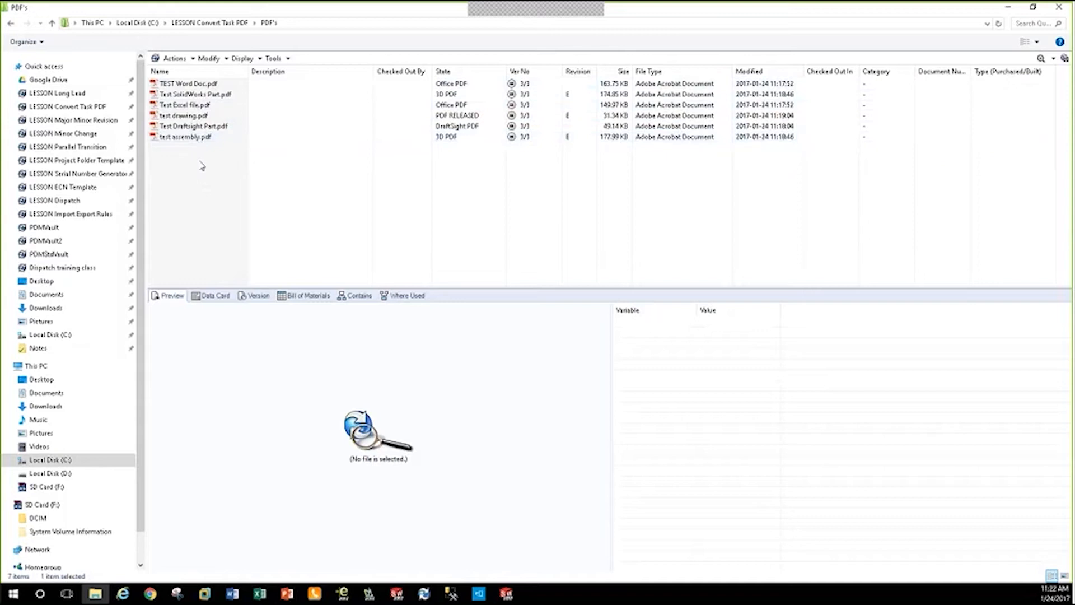
Switch to PDM Administration and display the actions of the Release Documents transition between Pending Approval and Released.
mouse_move(424, 592)
left_click(420, 540)
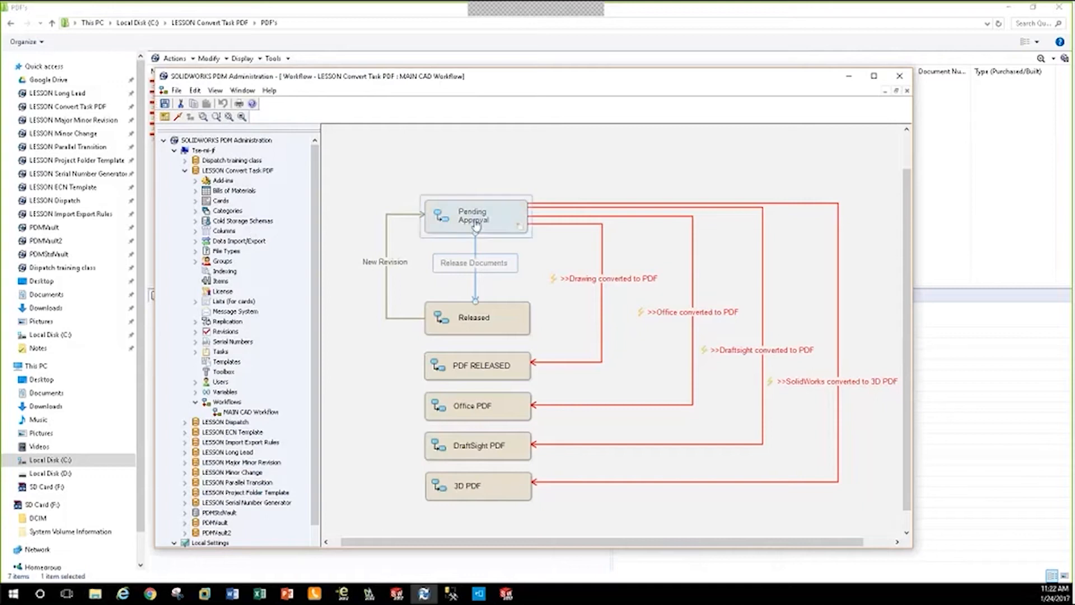
double_click(475, 264)
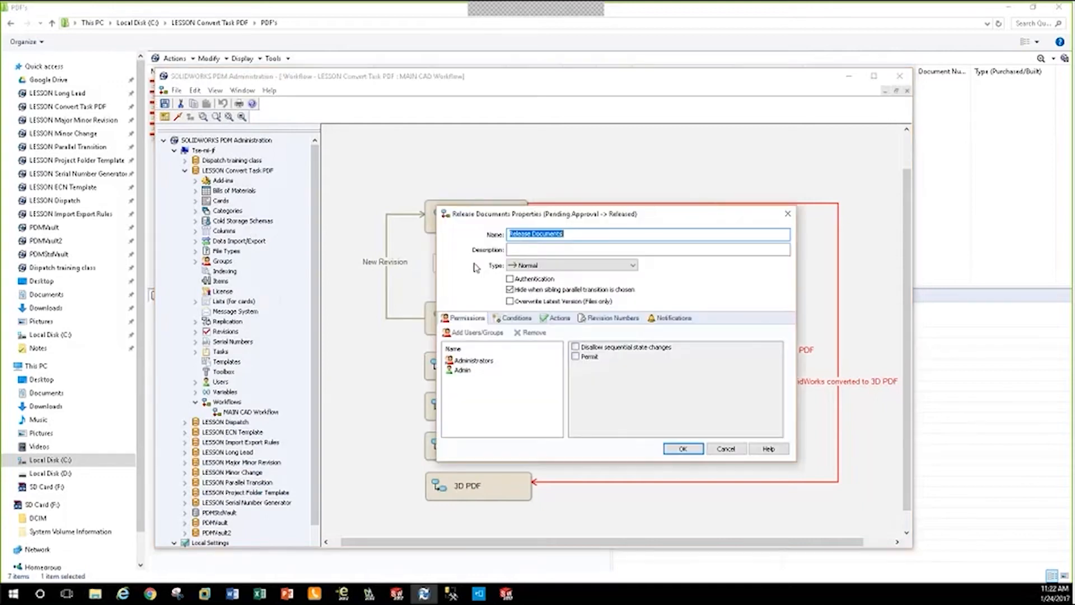
left_click(557, 317)
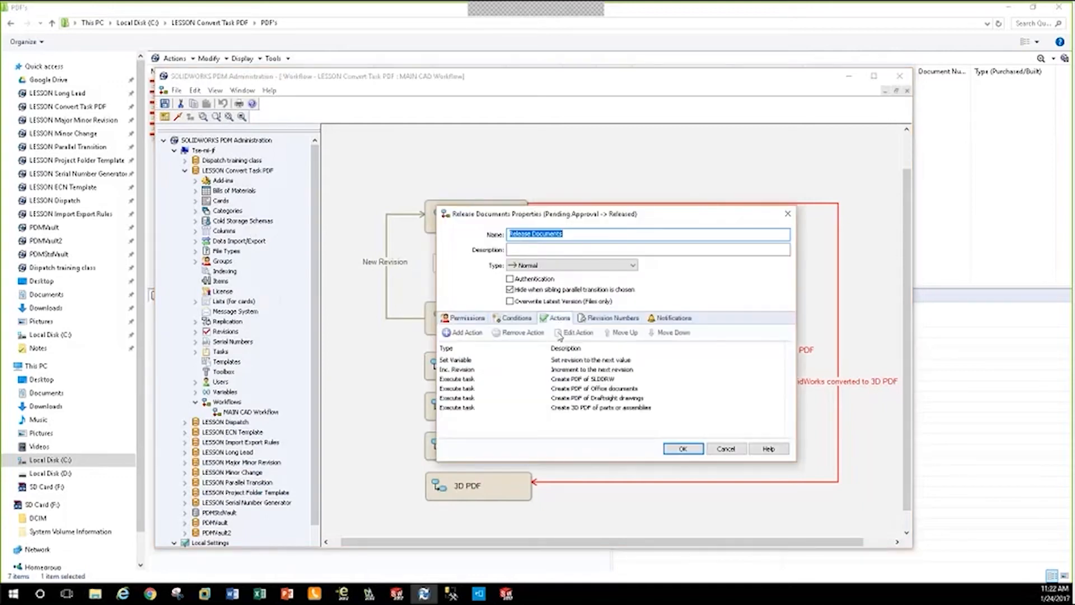
left_click(458, 388)
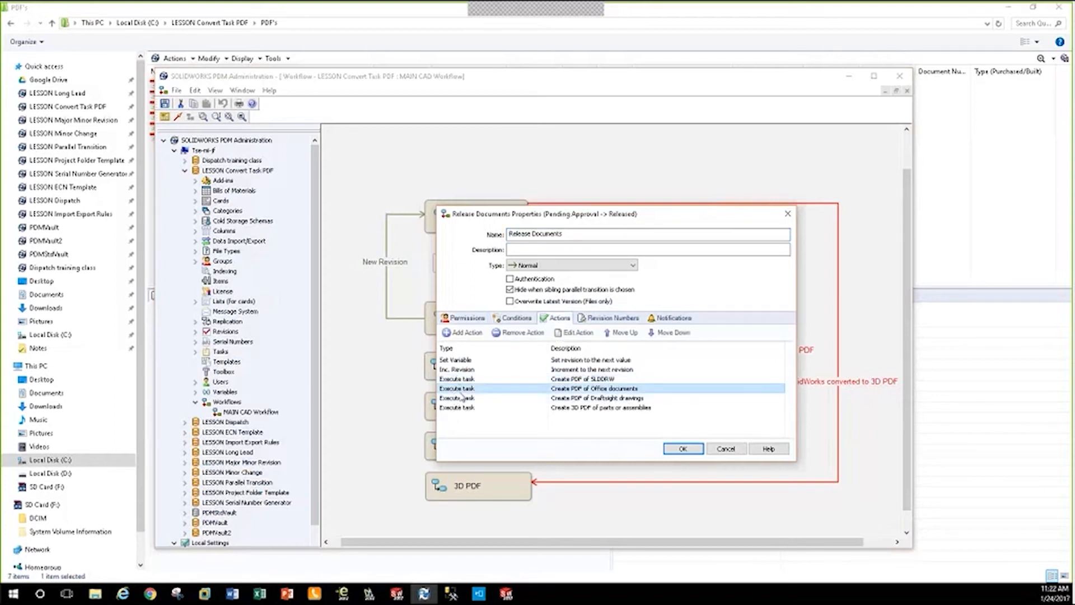
Inspect the Create PDF of SLDDRW action, examining its slddrw extension filter and the task it executes, and close it.
double_click(464, 379)
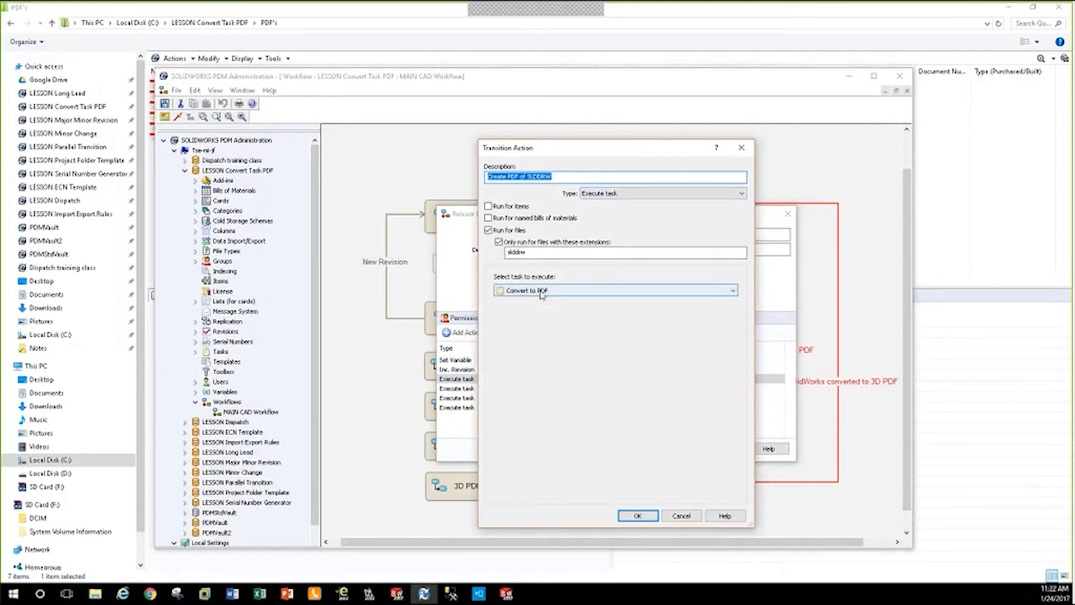
left_click(535, 254)
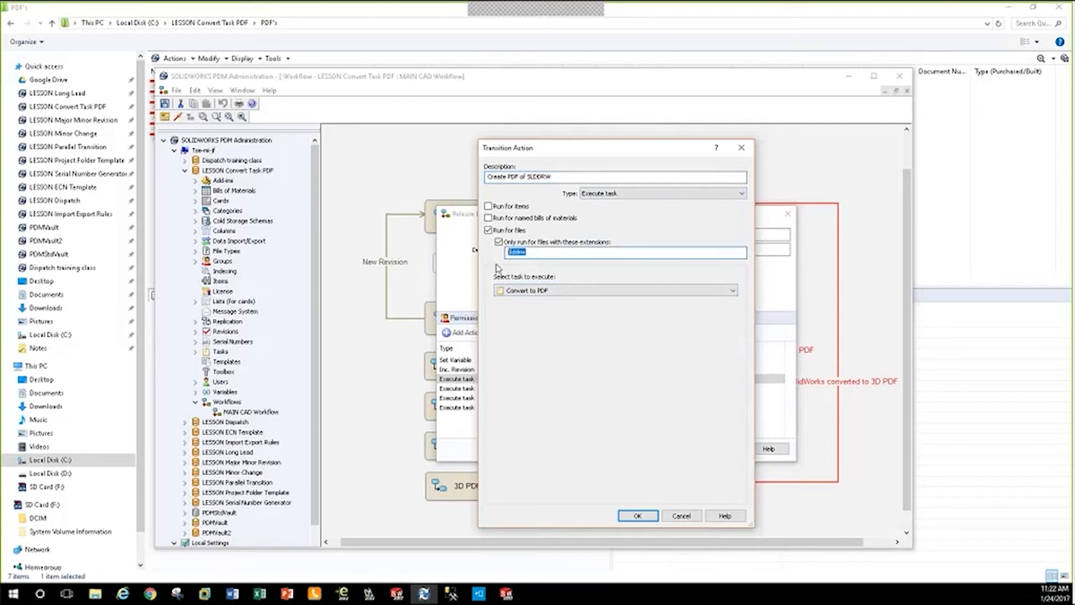
left_click_drag(529, 254, 497, 255)
type("slddrw")
left_click_drag(503, 255, 528, 257)
left_click(528, 259)
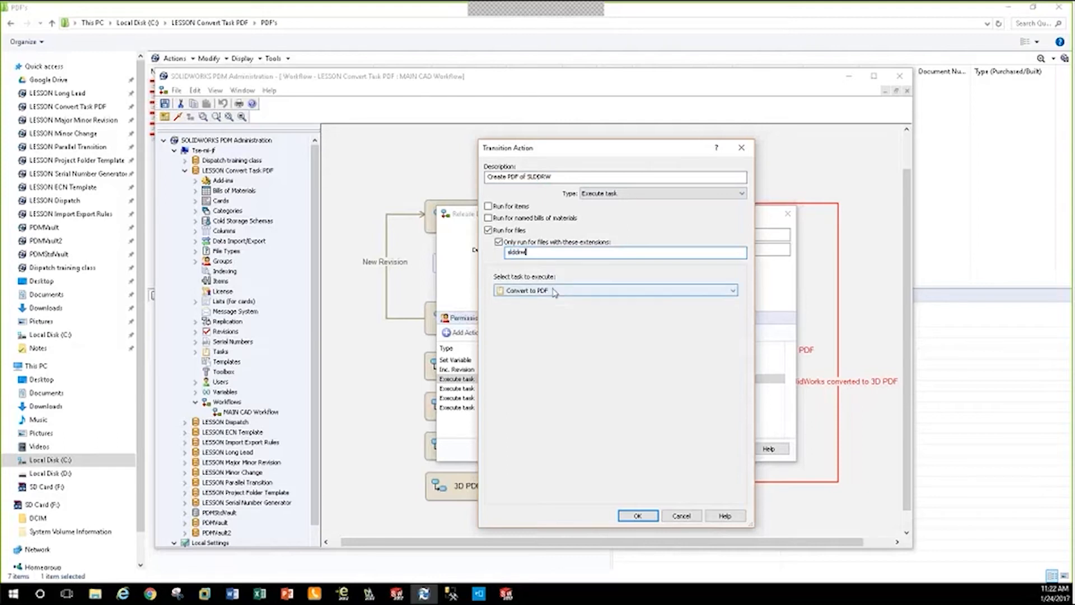
left_click(638, 515)
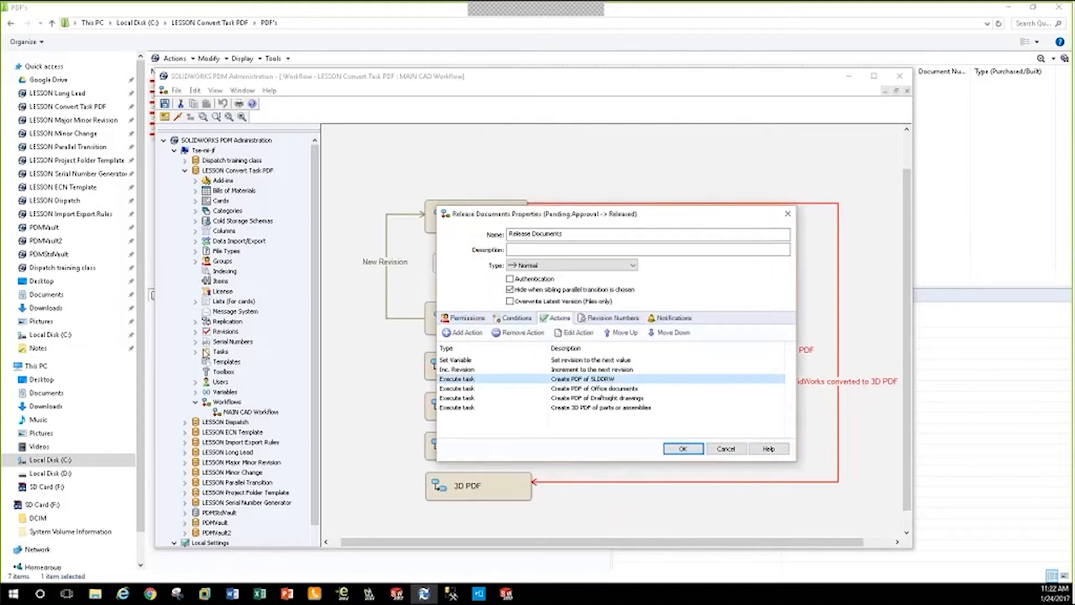
Open the Convert to PDF task of the LESSON Convert Task PDF vault and display its conversion settings.
left_click(196, 351)
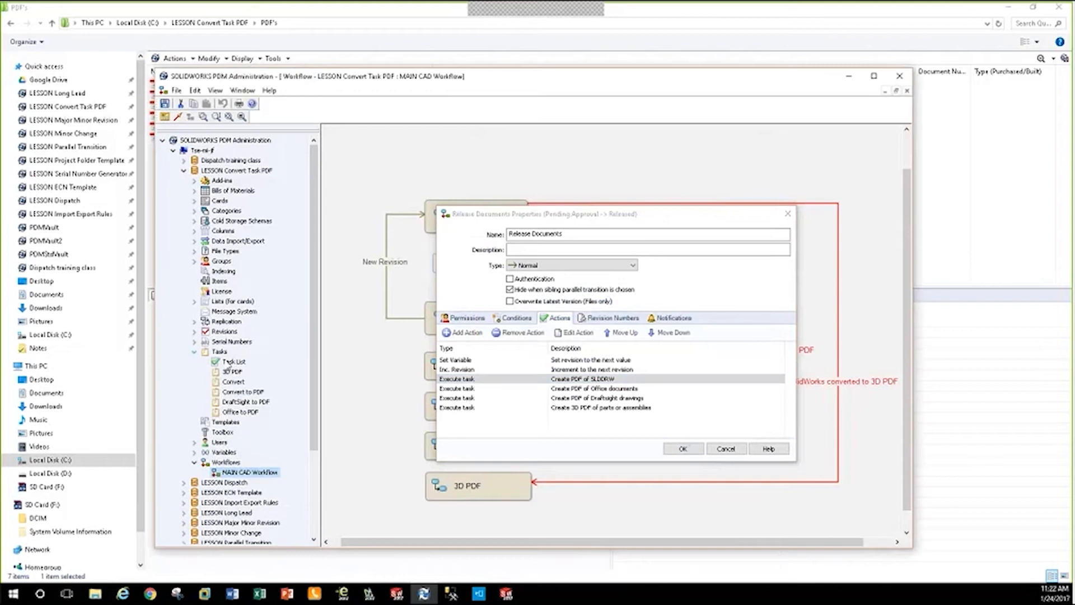
left_click(235, 393)
double_click(236, 393)
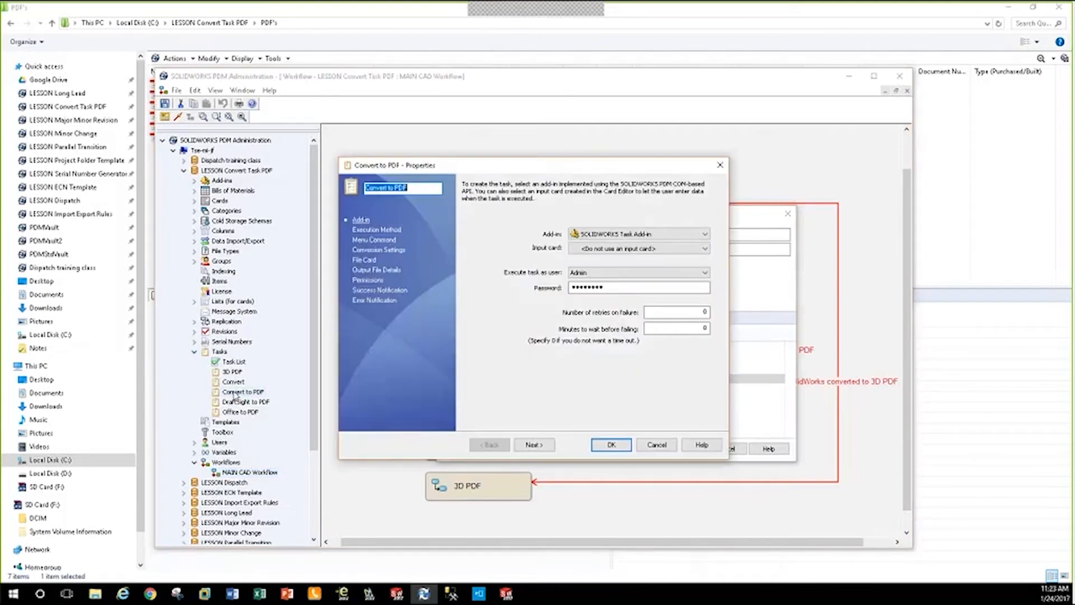
left_click(378, 241)
left_click(379, 250)
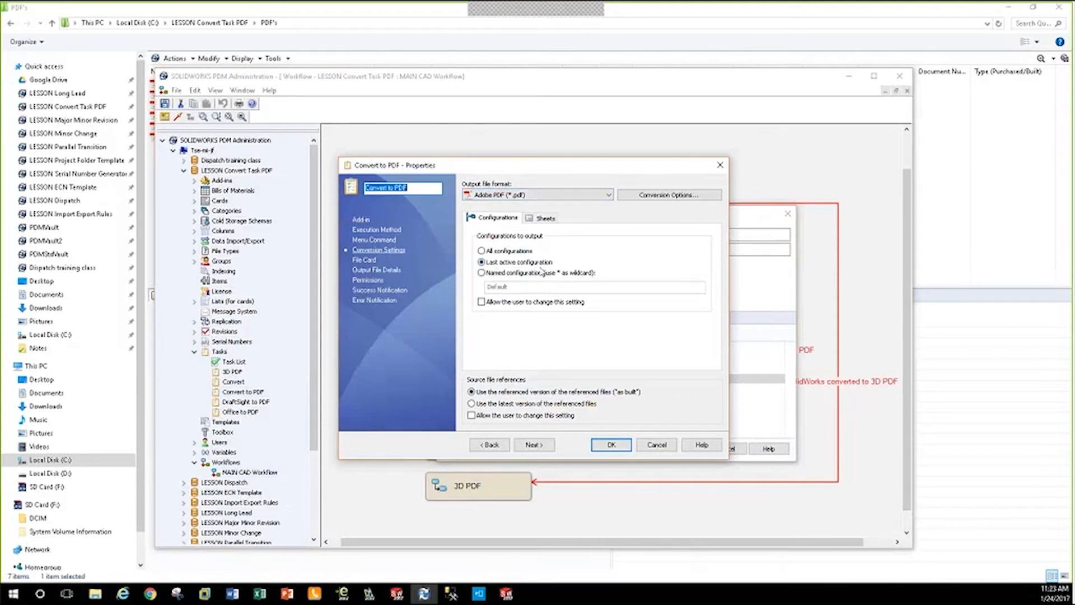
Look through the available output file formats of the Convert to PDF task and close its properties without saving.
left_click(554, 196)
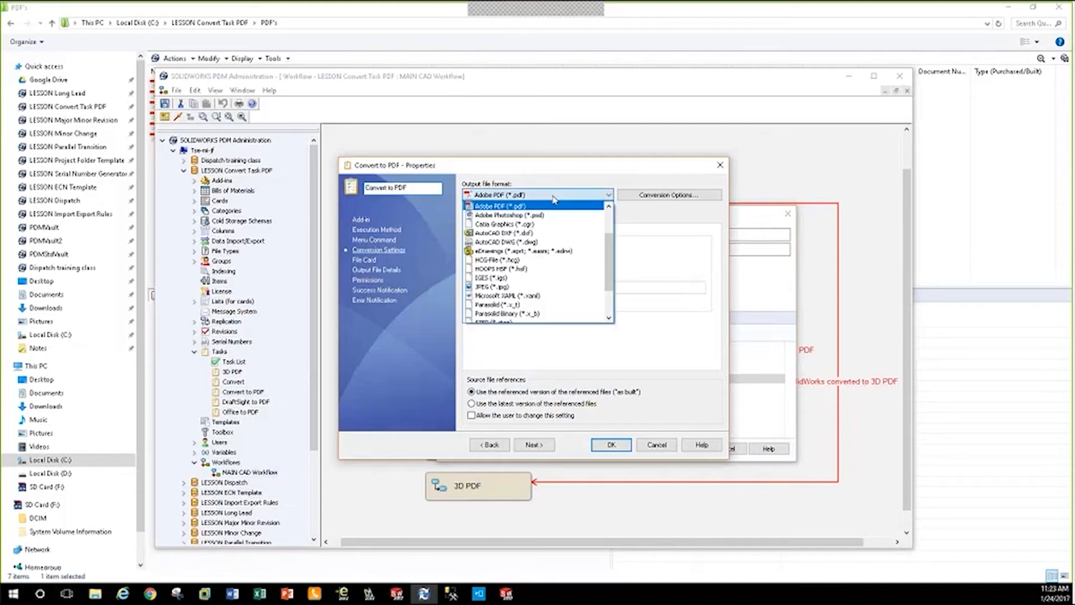
left_click_drag(607, 250, 607, 218)
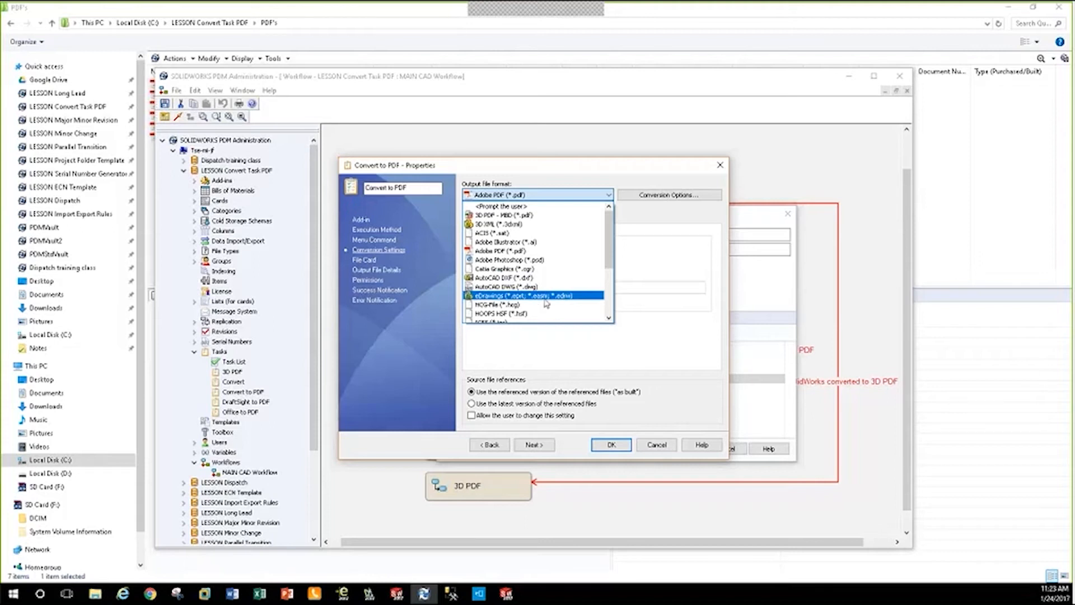
left_click_drag(610, 250, 611, 276)
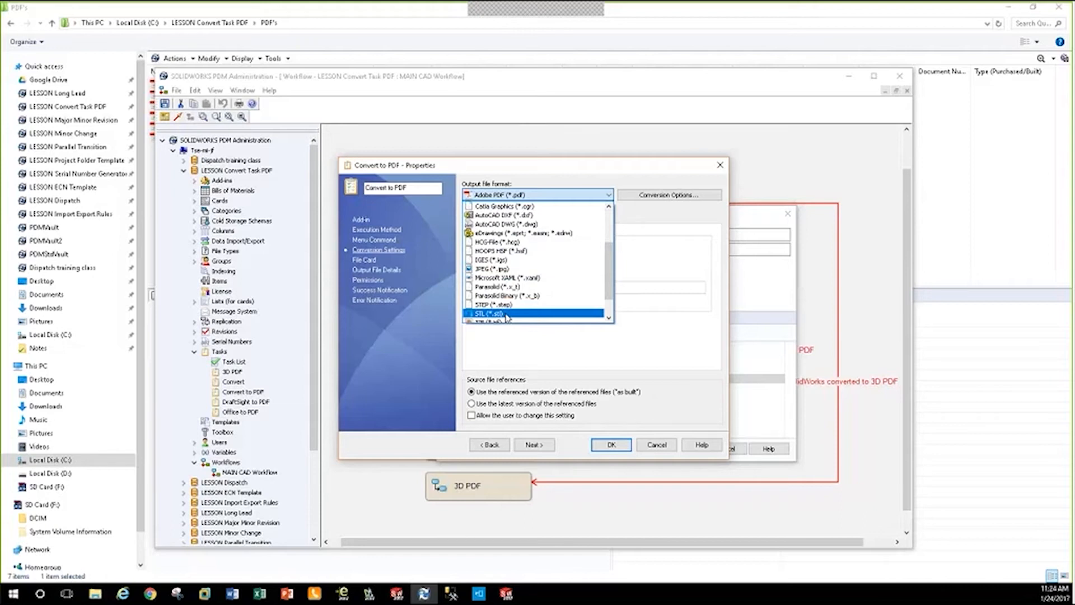
scroll(615, 285, "down", 2)
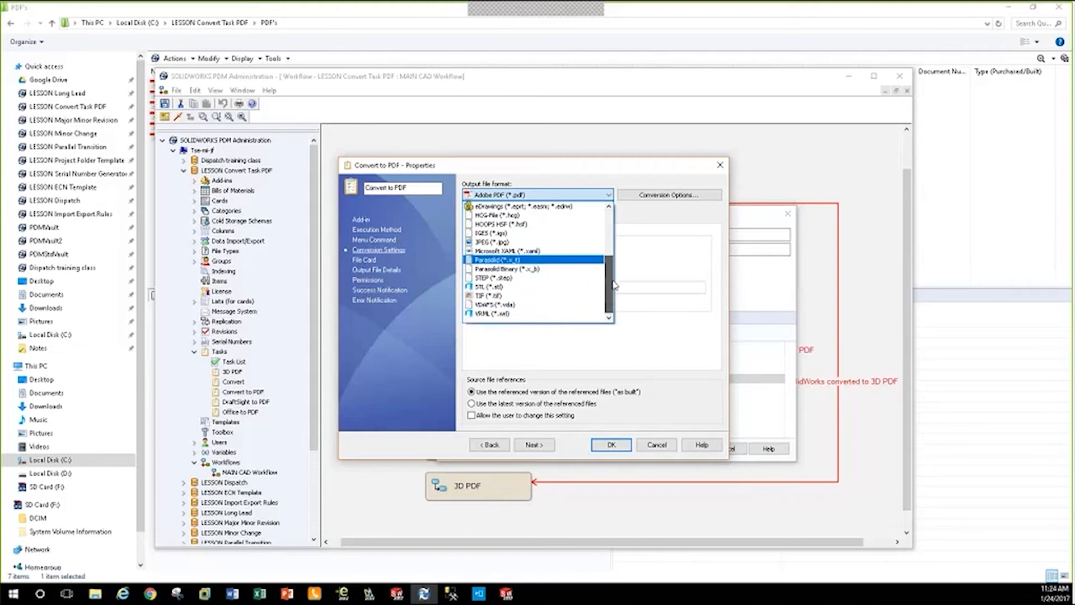
left_click_drag(614, 285, 606, 226)
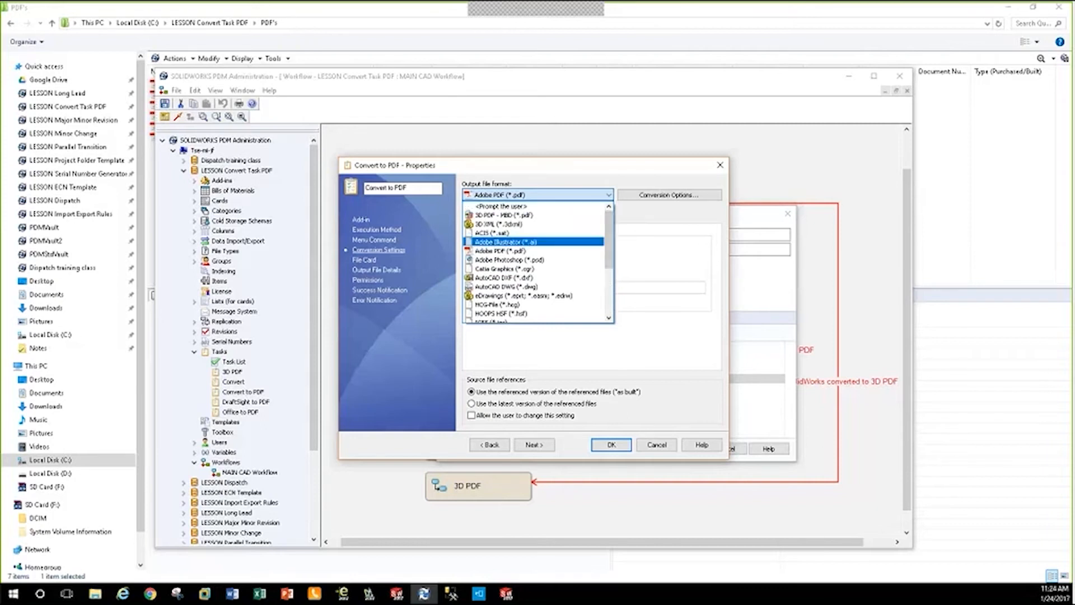
left_click(615, 445)
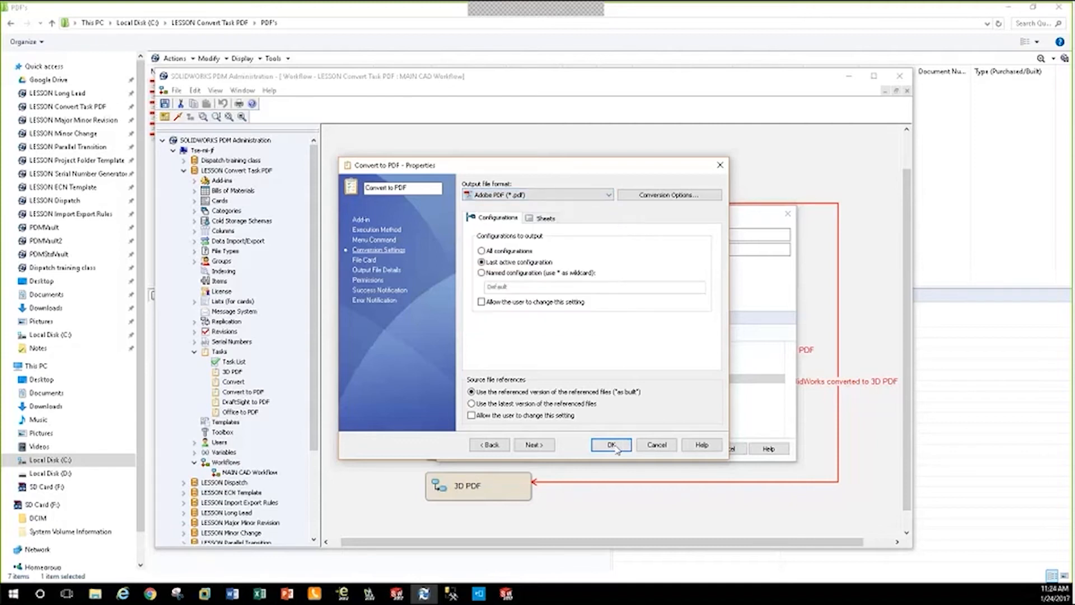
left_click(656, 445)
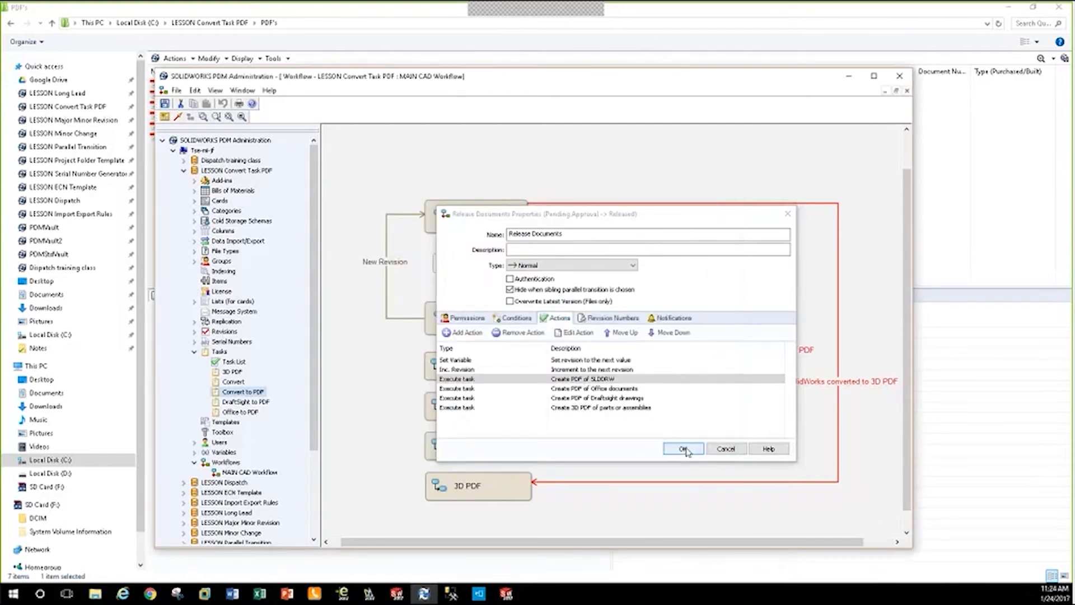
Inspect the Create PDF of Office documents action, examining its file extension filter and the task it executes, and close it.
left_click(488, 389)
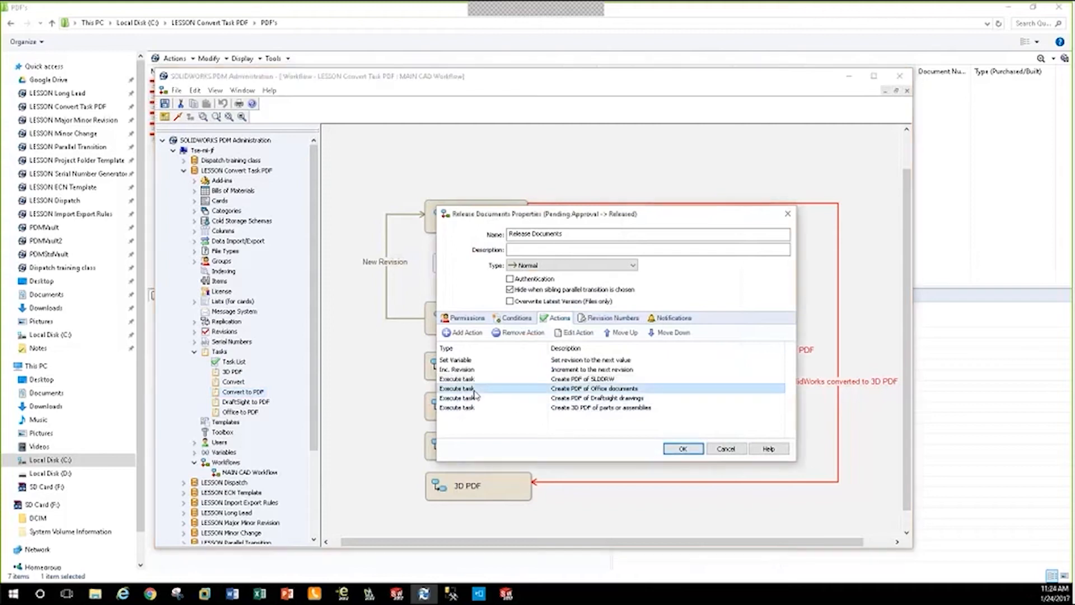
double_click(598, 393)
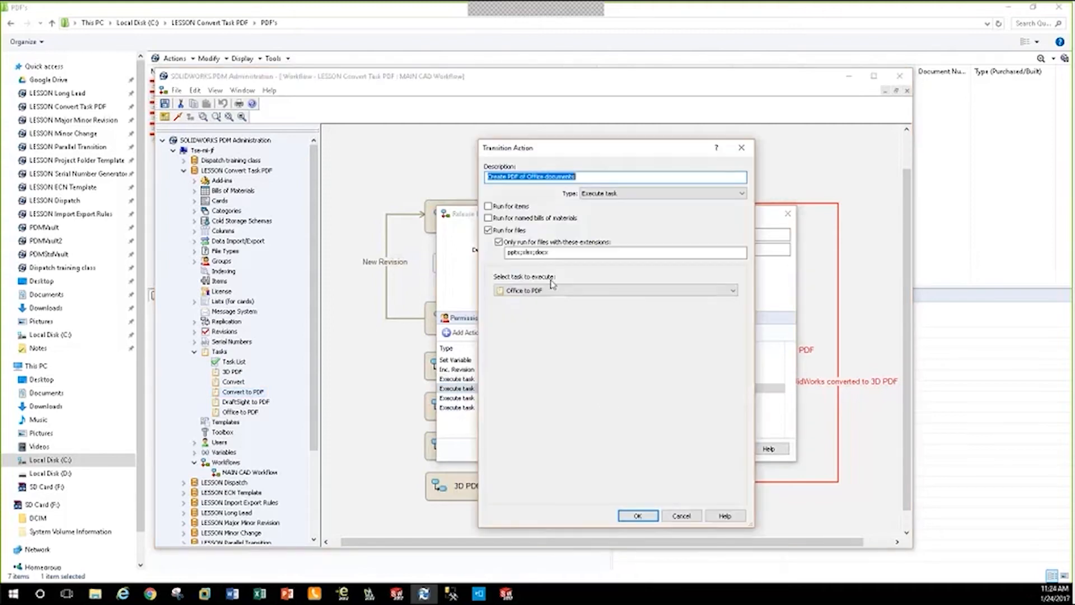
left_click_drag(550, 252, 501, 253)
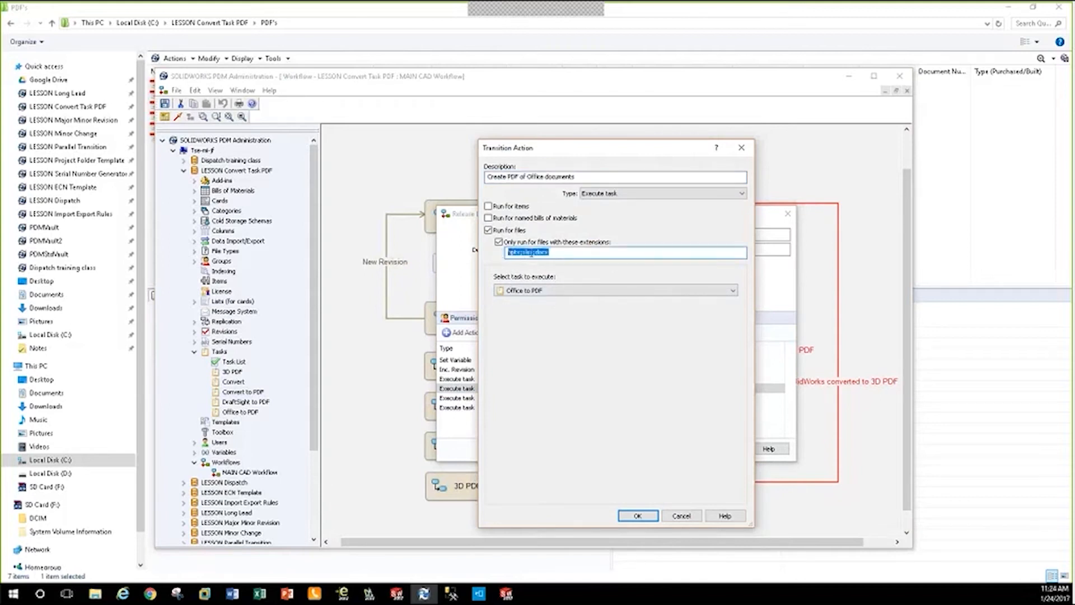
left_click(554, 253)
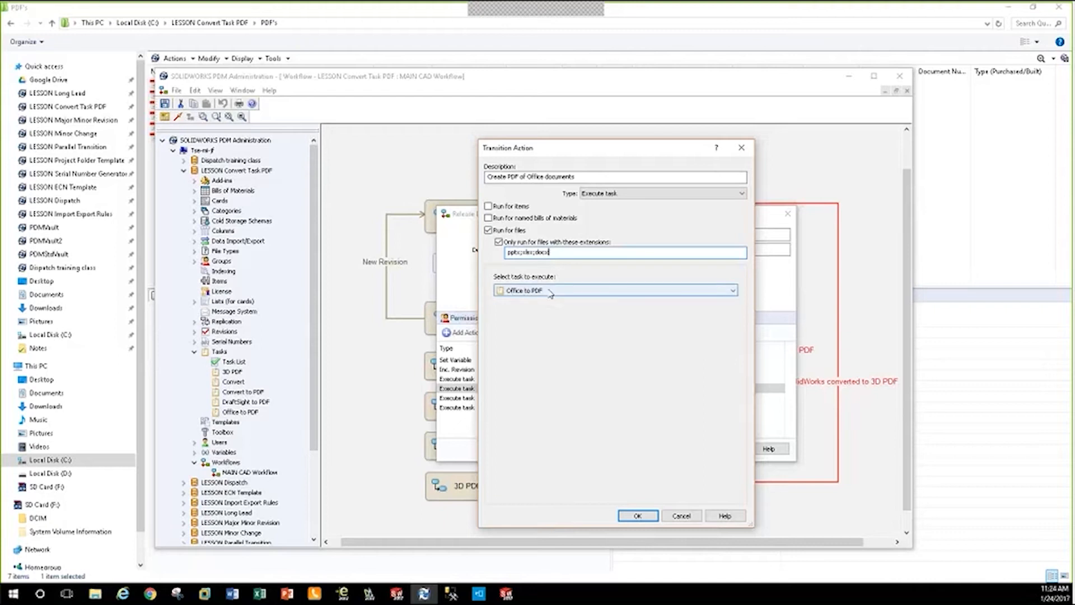
left_click(639, 517)
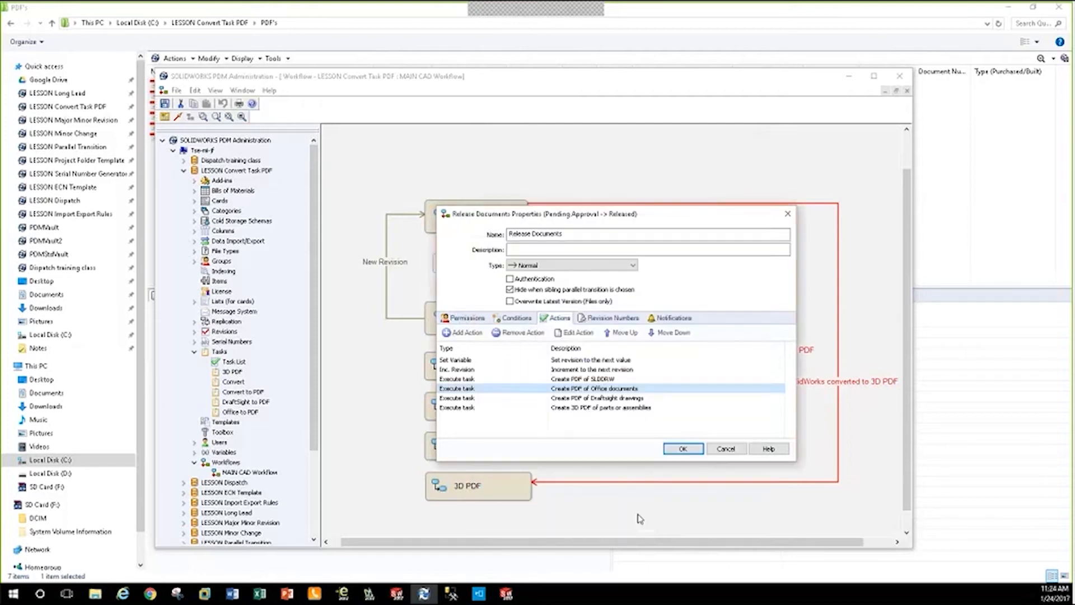
Open the Office to PDF task and examine its output PDF details and its Word, Excel and PowerPoint conversion options.
left_click(234, 413)
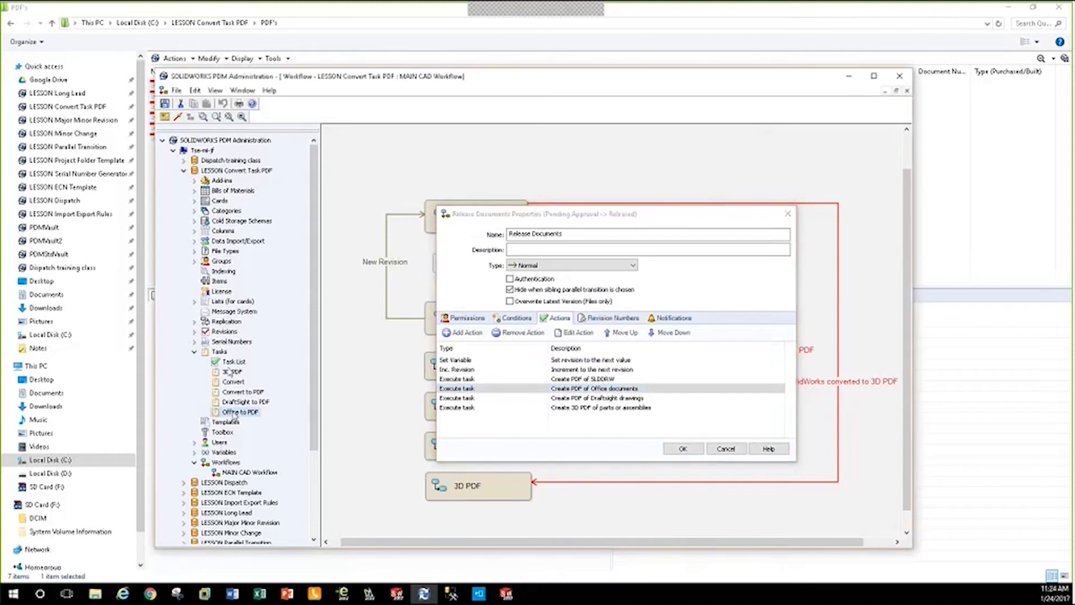
double_click(239, 412)
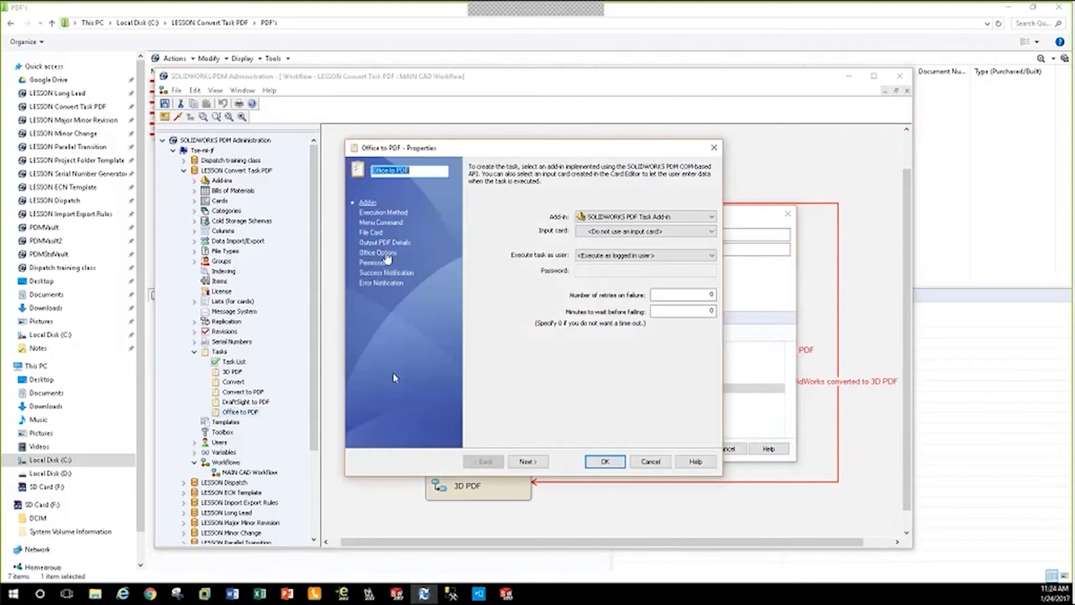
left_click(383, 243)
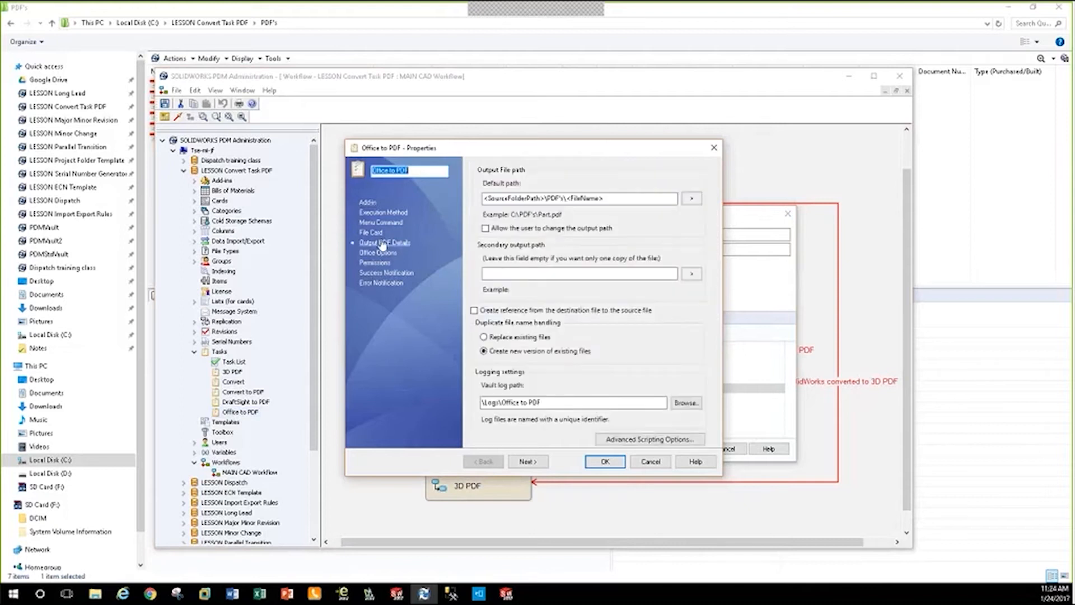
left_click(380, 253)
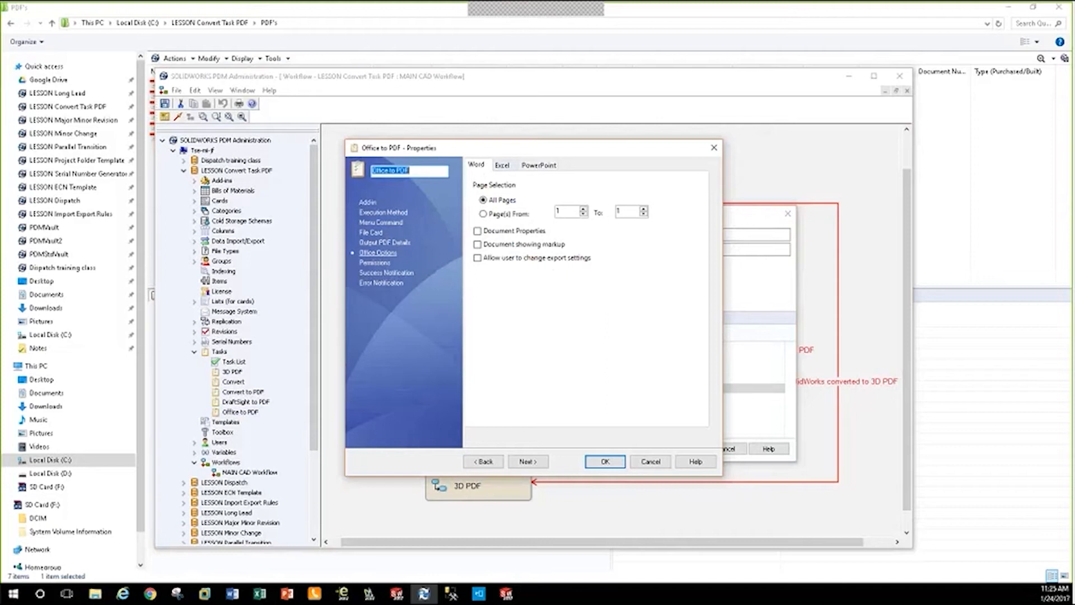
left_click(503, 164)
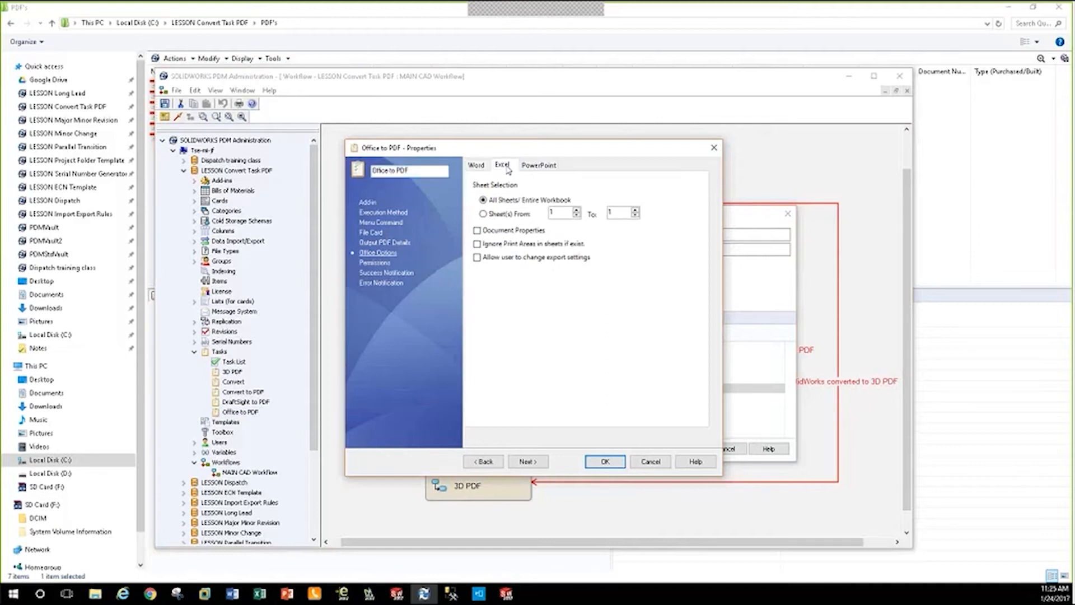
left_click(537, 165)
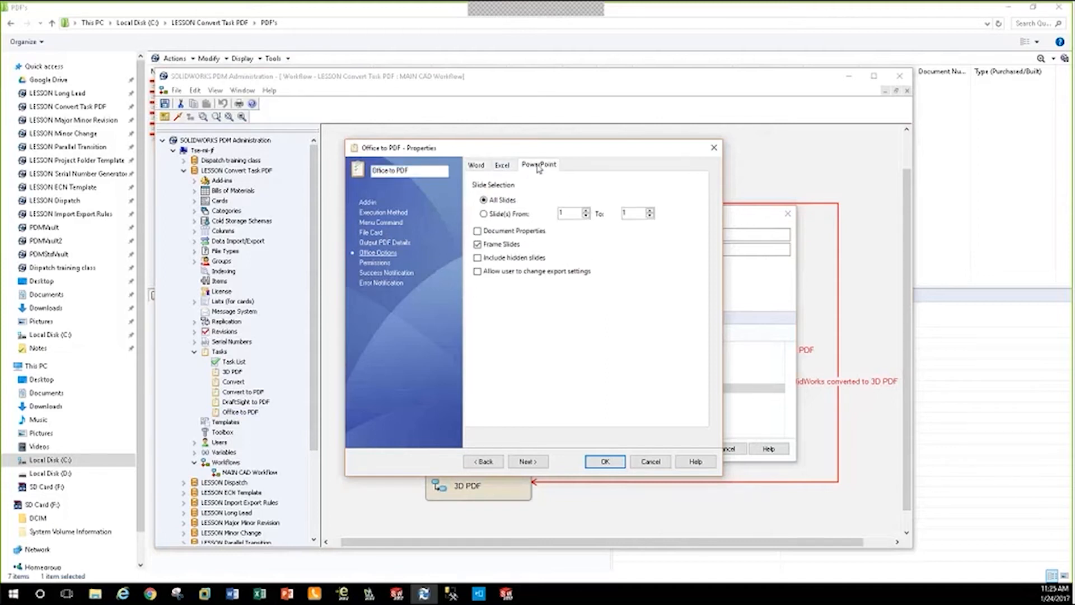
left_click(484, 168)
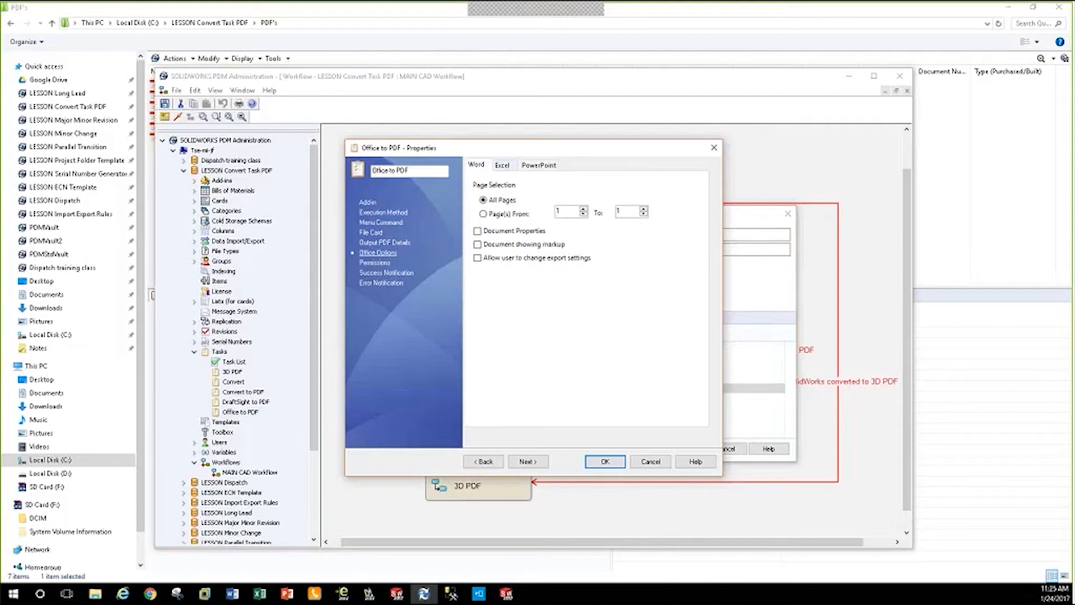
Review the Office to PDF task's output path, file card variables and Office options, and close its properties.
left_click(386, 243)
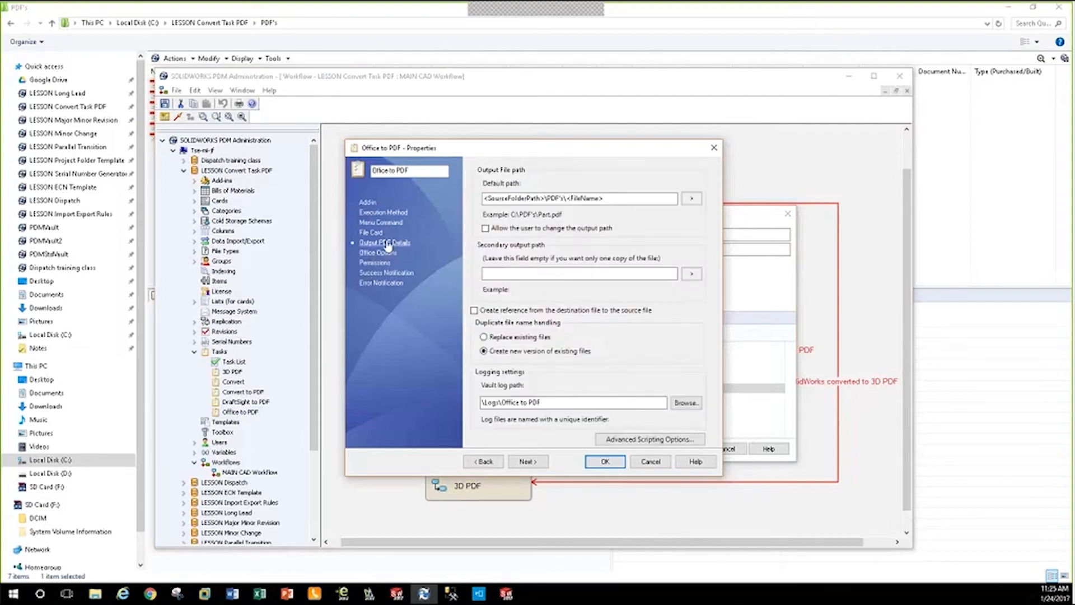
left_click(371, 232)
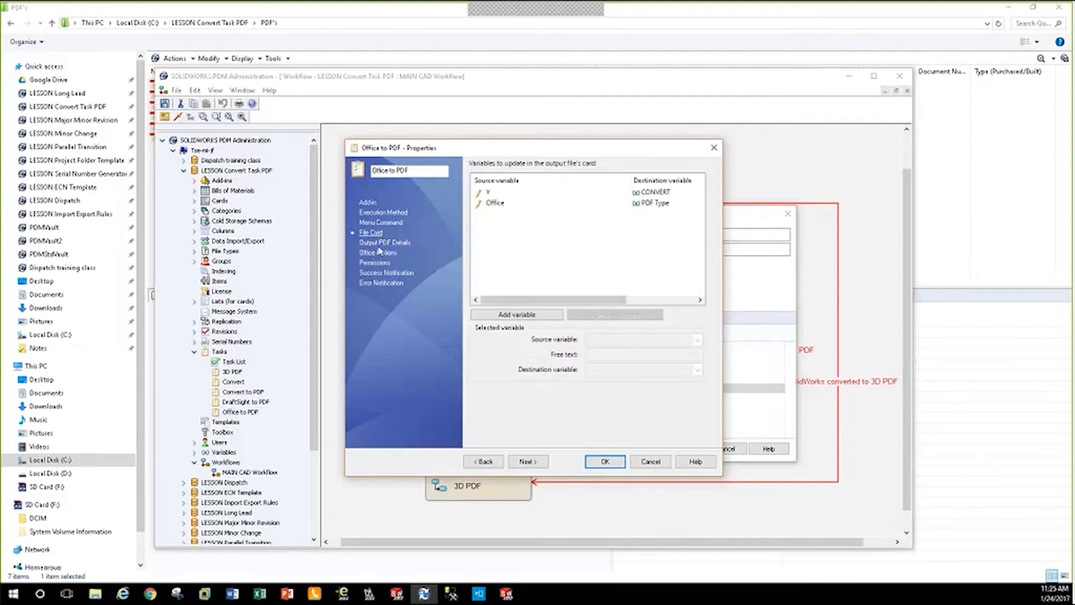
left_click(379, 252)
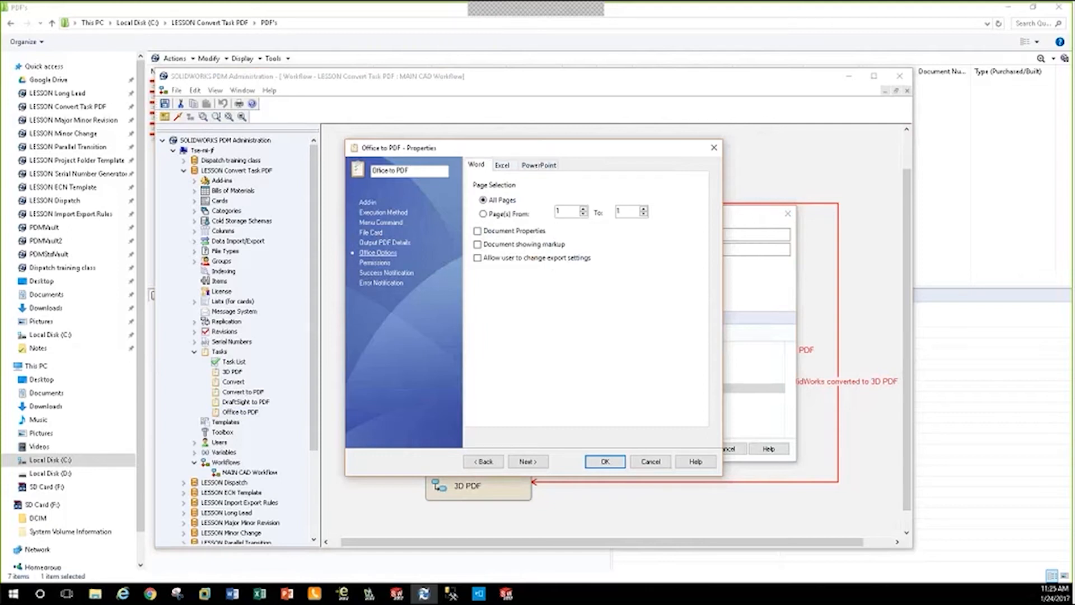
left_click(606, 462)
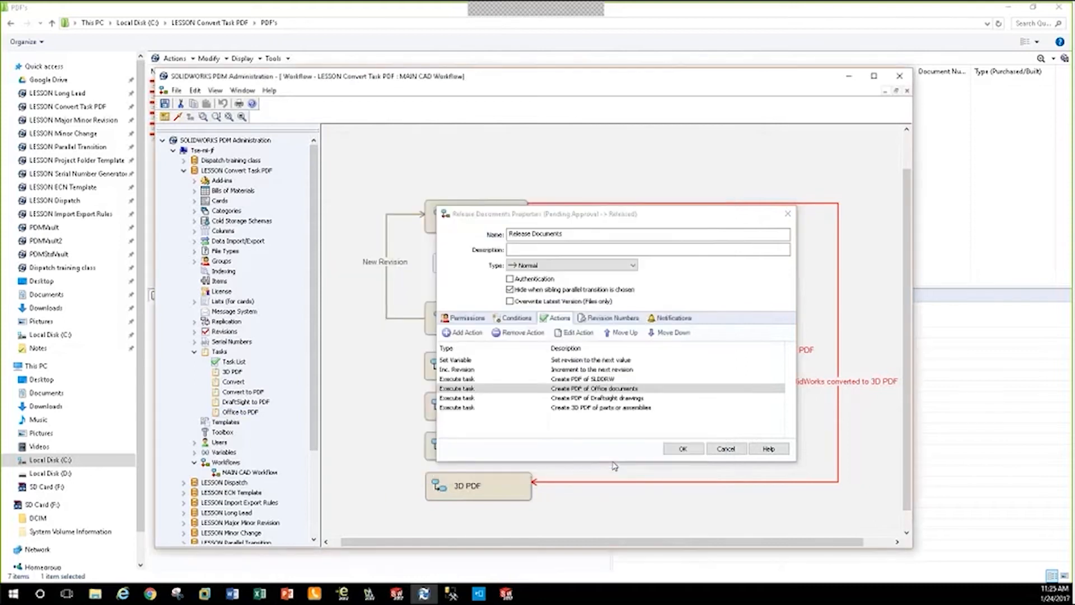
Inspect the Create PDF of Draftsight drawings action, examining its dwg extension filter and the task it executes, and close it.
left_click(589, 399)
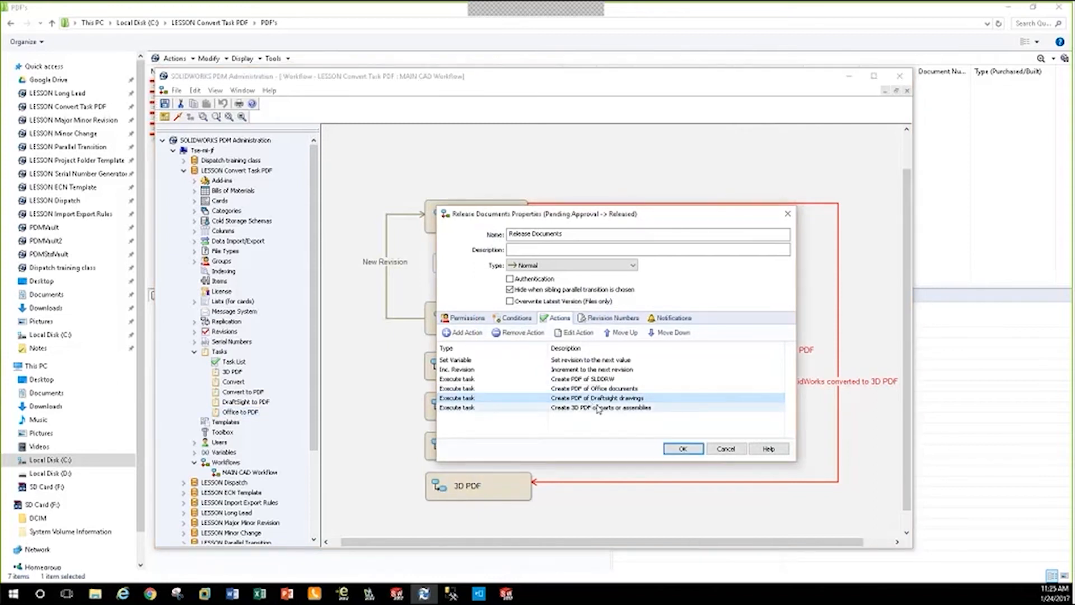
double_click(588, 398)
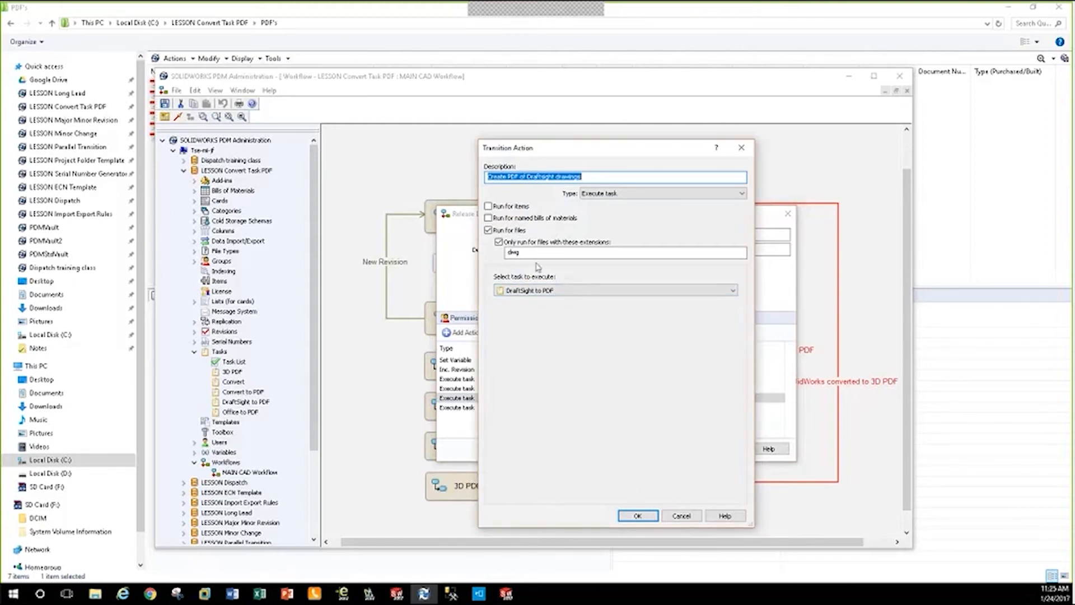
left_click_drag(529, 253, 510, 253)
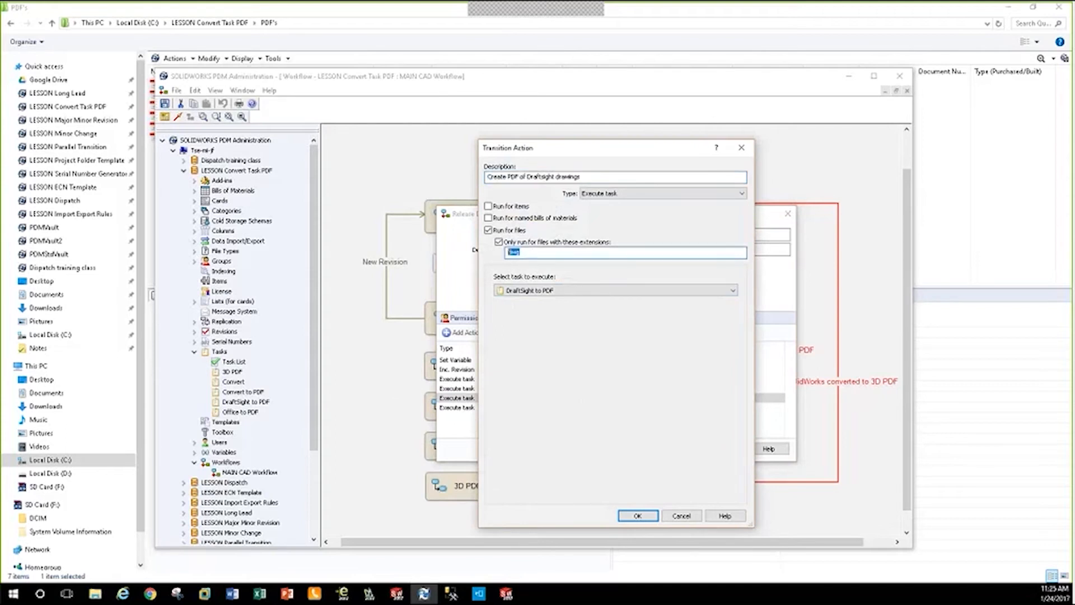
type("dwg")
left_click_drag(529, 251, 507, 253)
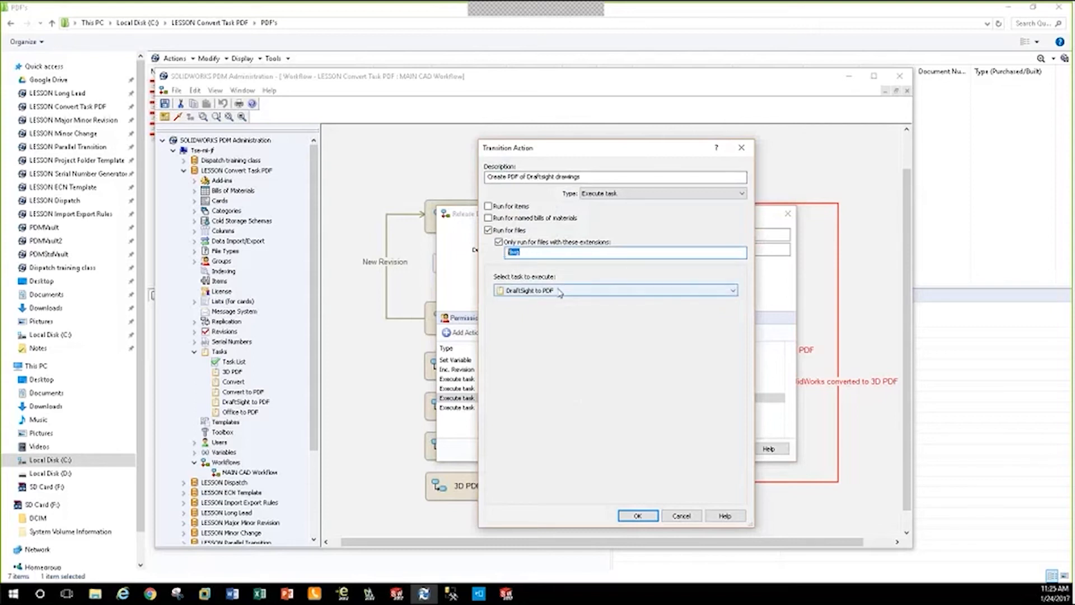
left_click(637, 515)
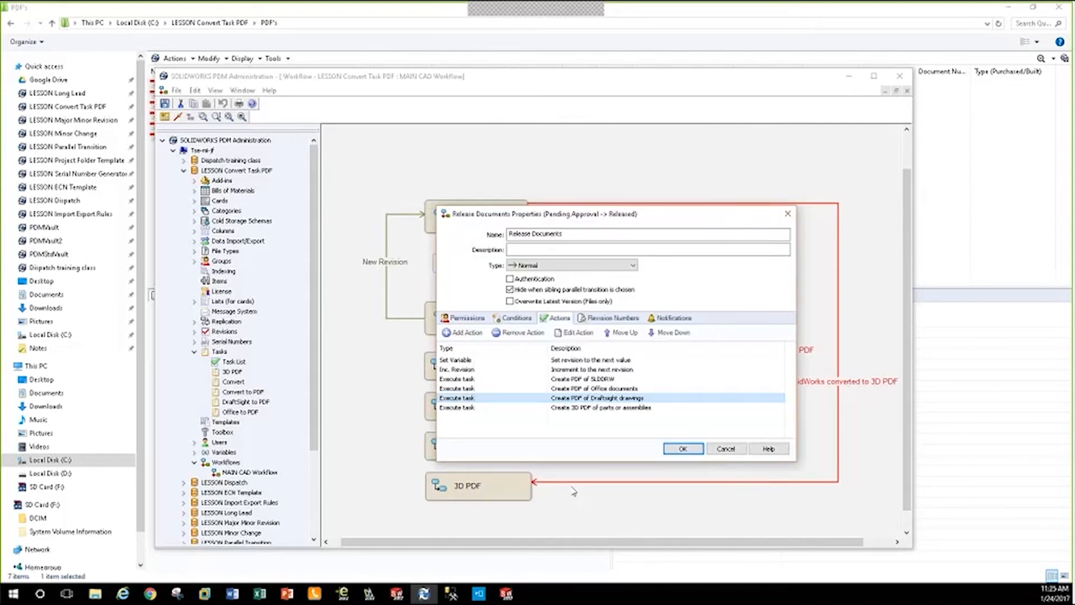
Open the DraftSight to PDF task, examine its output PDF details, file card variables and conversion settings, and close it without saving.
left_click(250, 403)
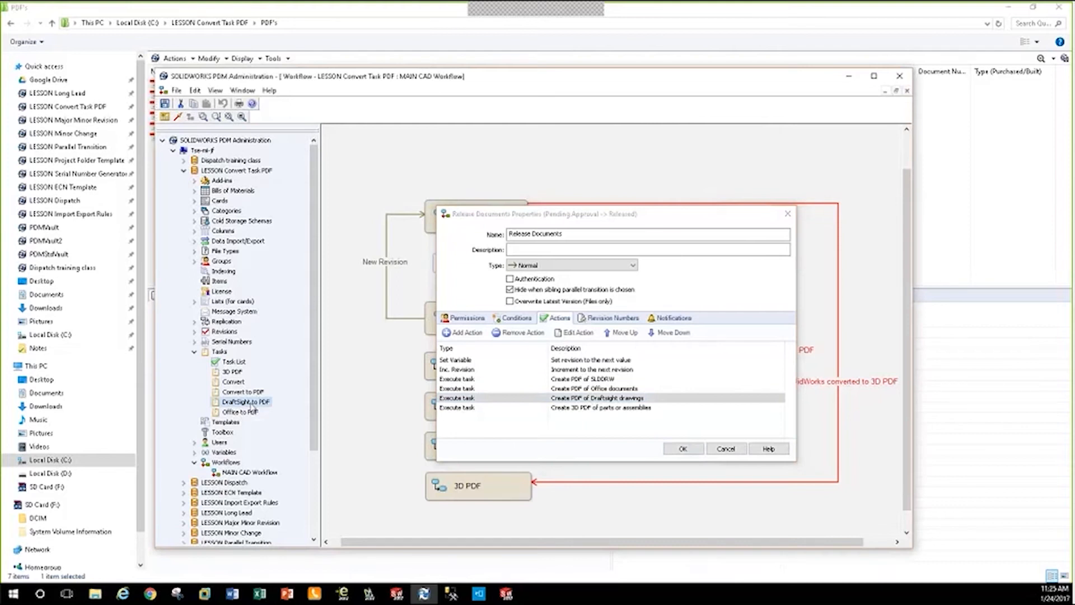
double_click(249, 403)
left_click(398, 244)
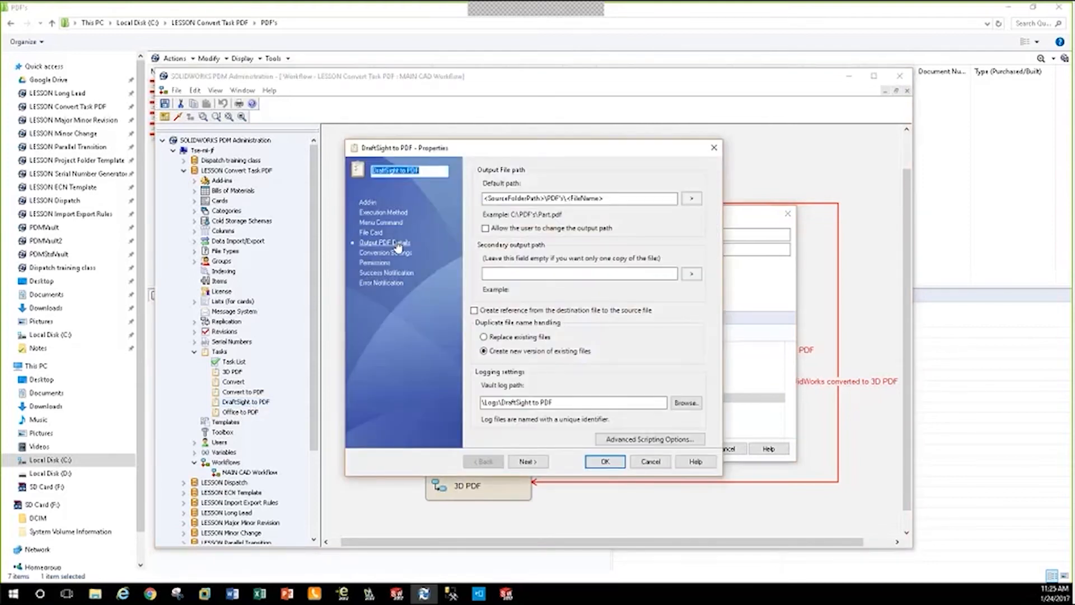
left_click(394, 254)
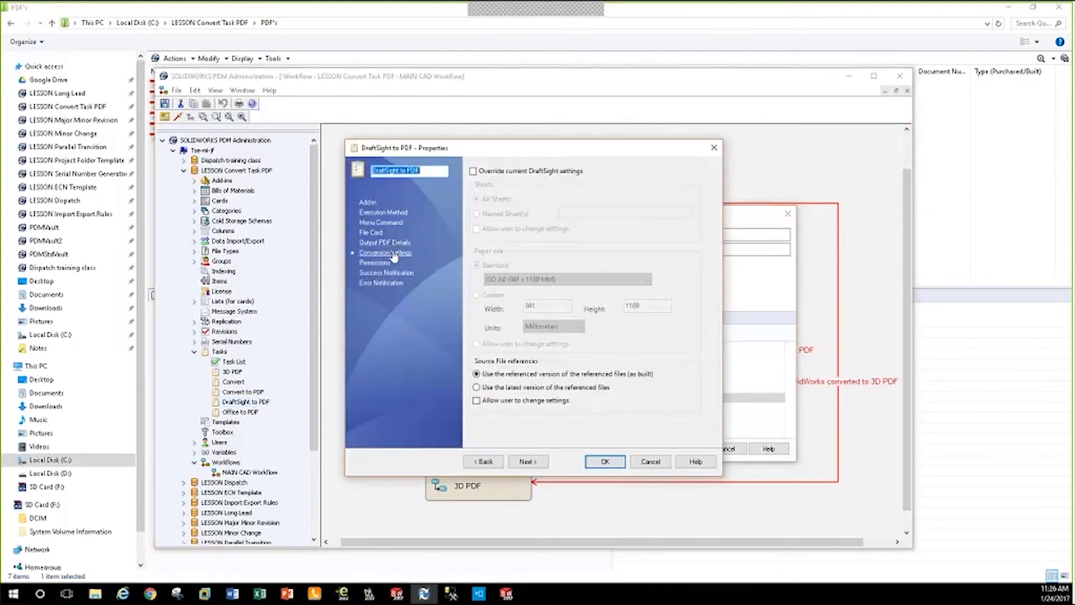
left_click(380, 243)
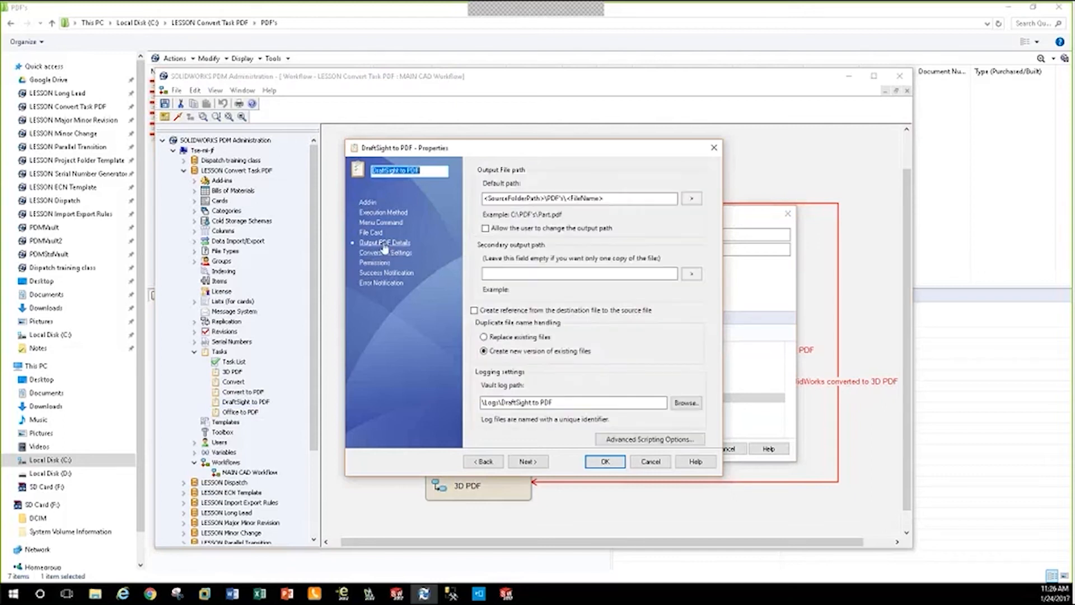
left_click(380, 251)
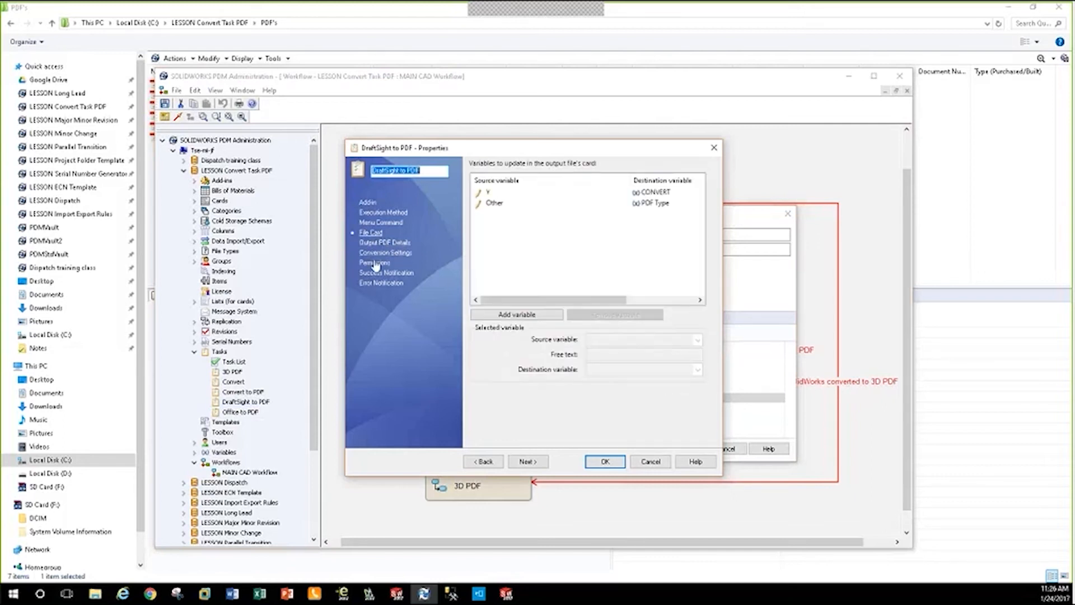
left_click(374, 263)
left_click(374, 253)
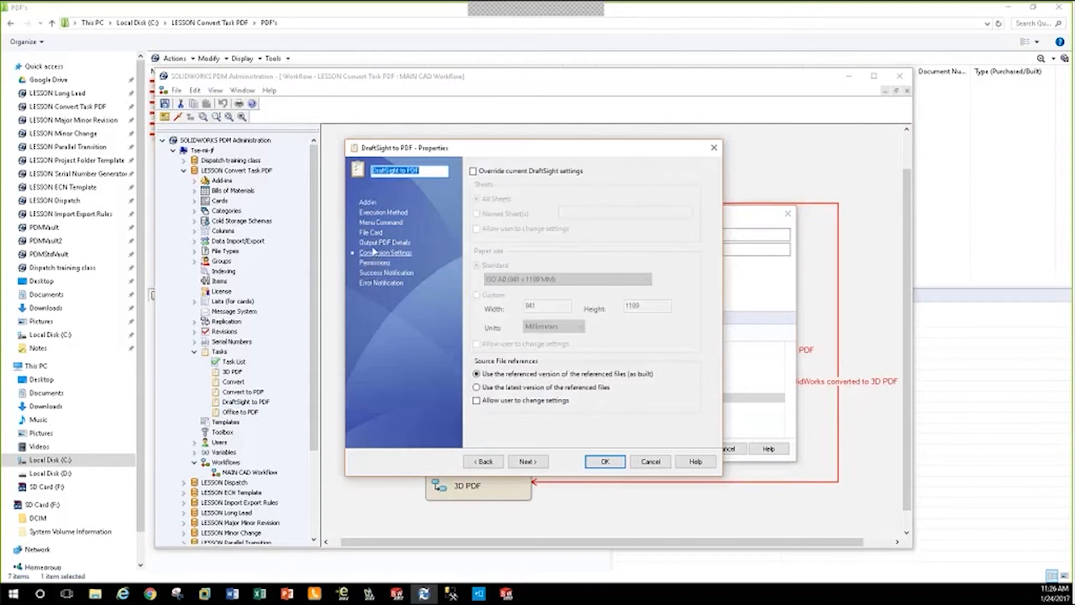
left_click(373, 245)
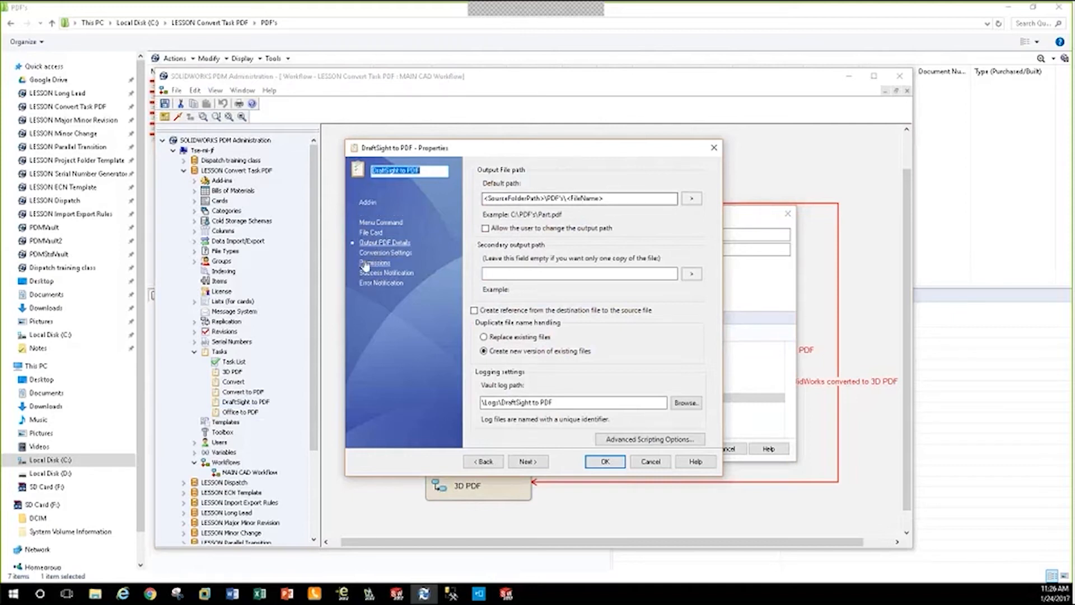
left_click(370, 253)
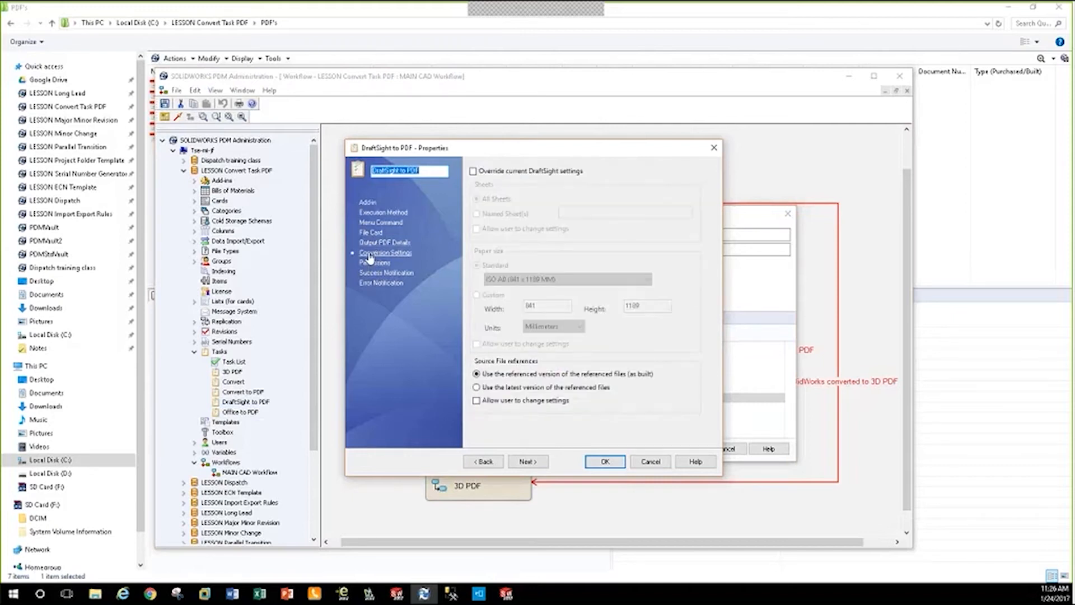
left_click(636, 463)
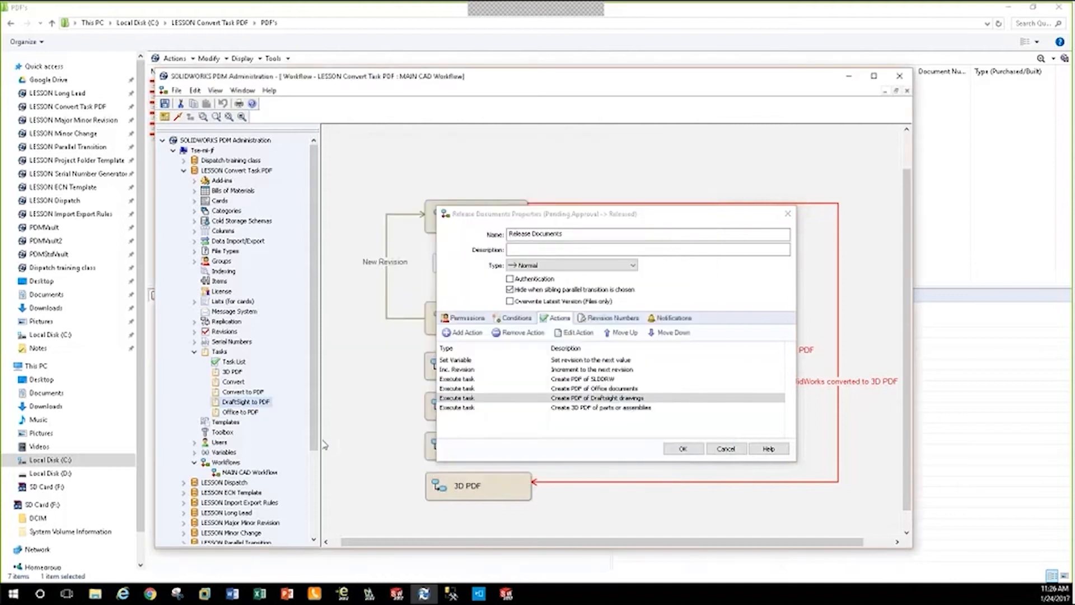
Open the 3D PDF task, examine its output file details, file card variables and assembly and part conversion settings, and cancel its properties.
left_click(245, 413)
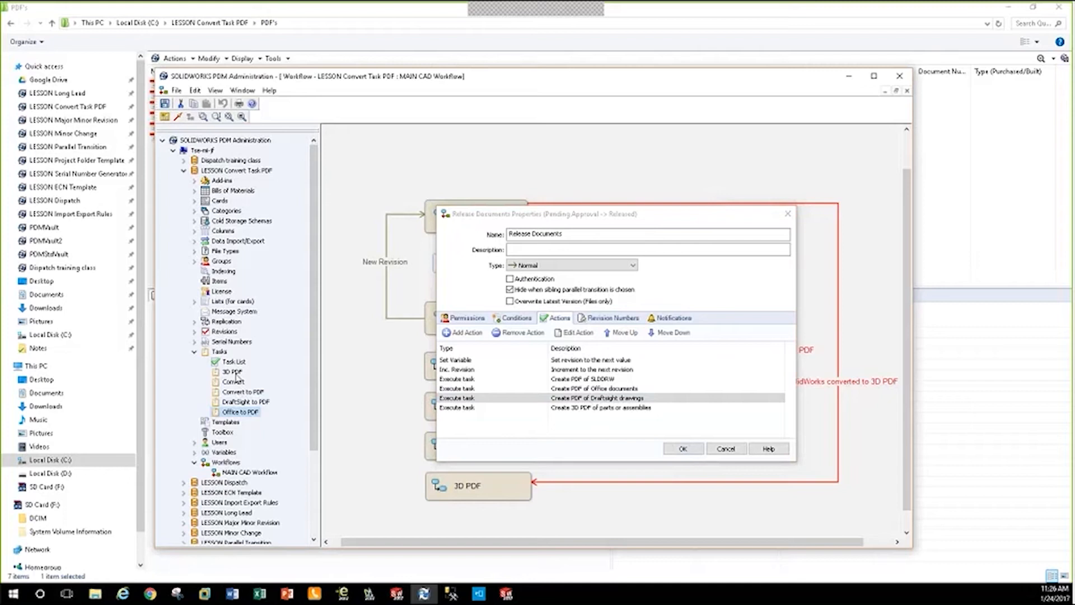
left_click(233, 372)
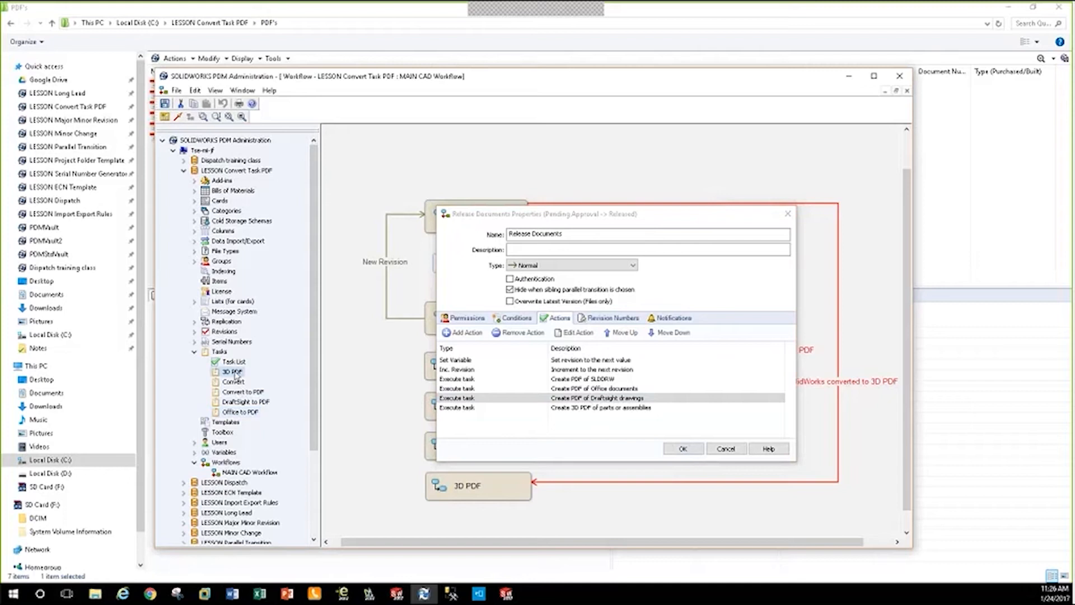
double_click(233, 372)
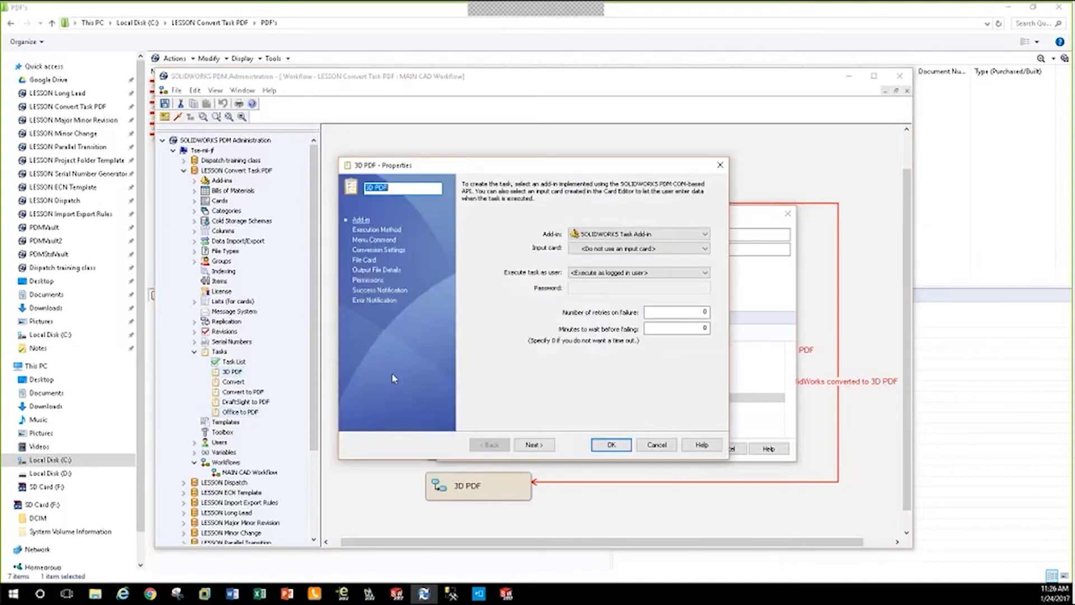
left_click(370, 270)
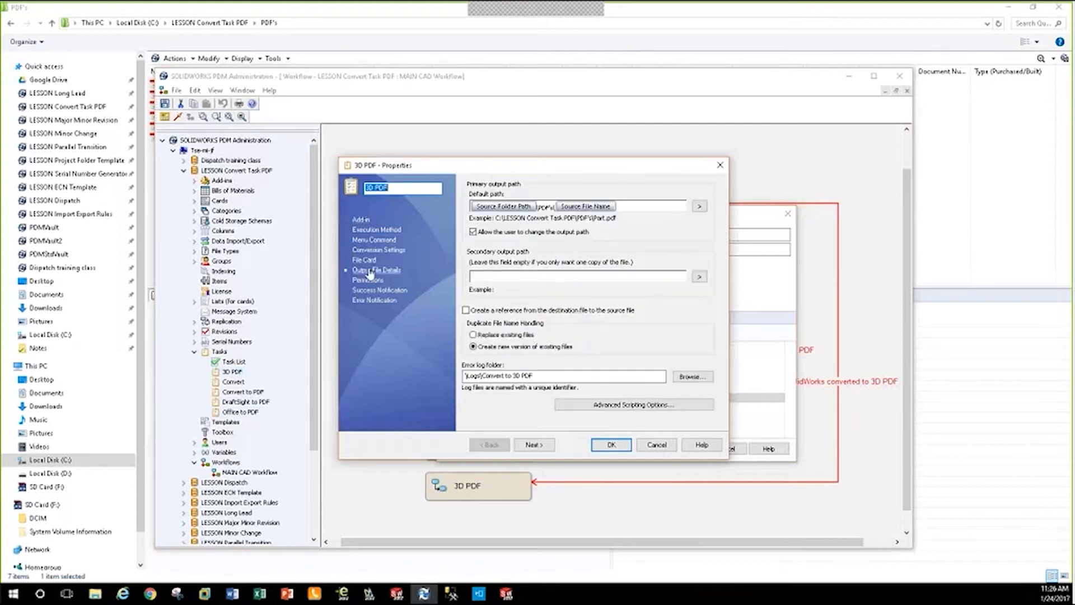
left_click(364, 260)
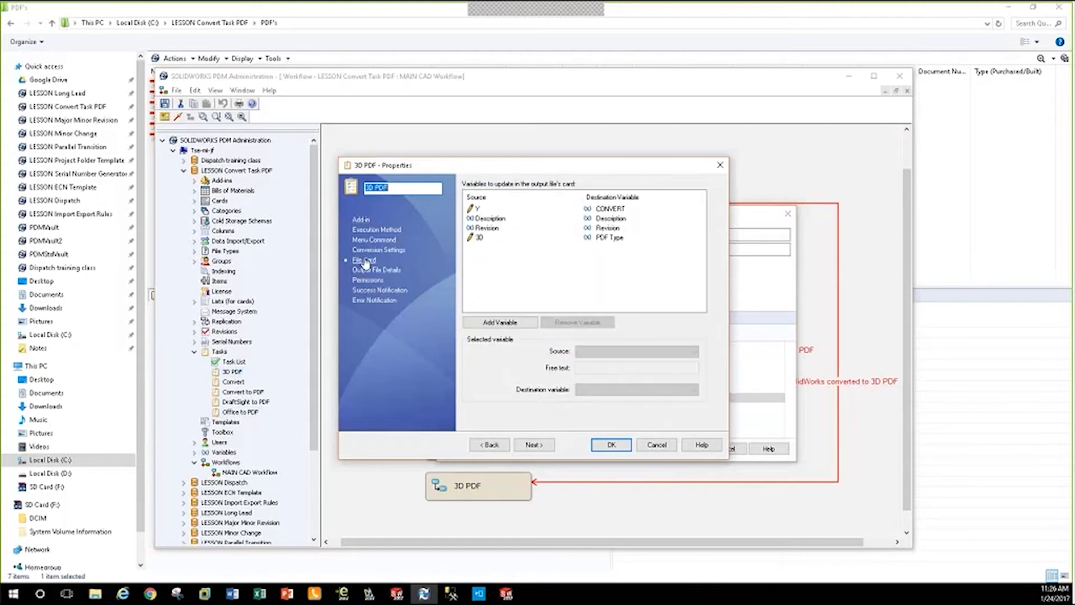
left_click(369, 251)
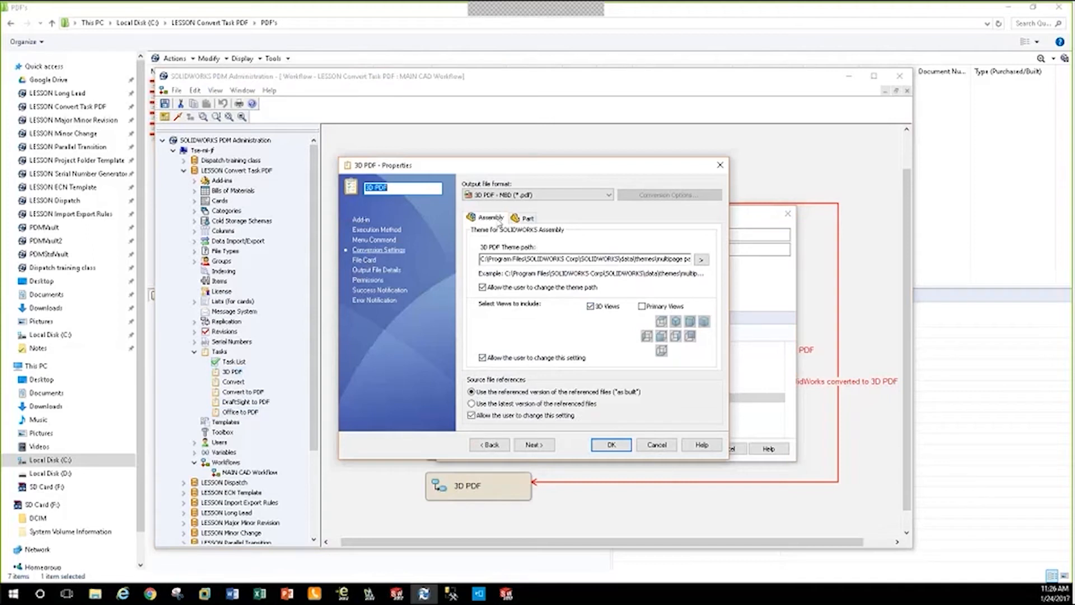
left_click(525, 220)
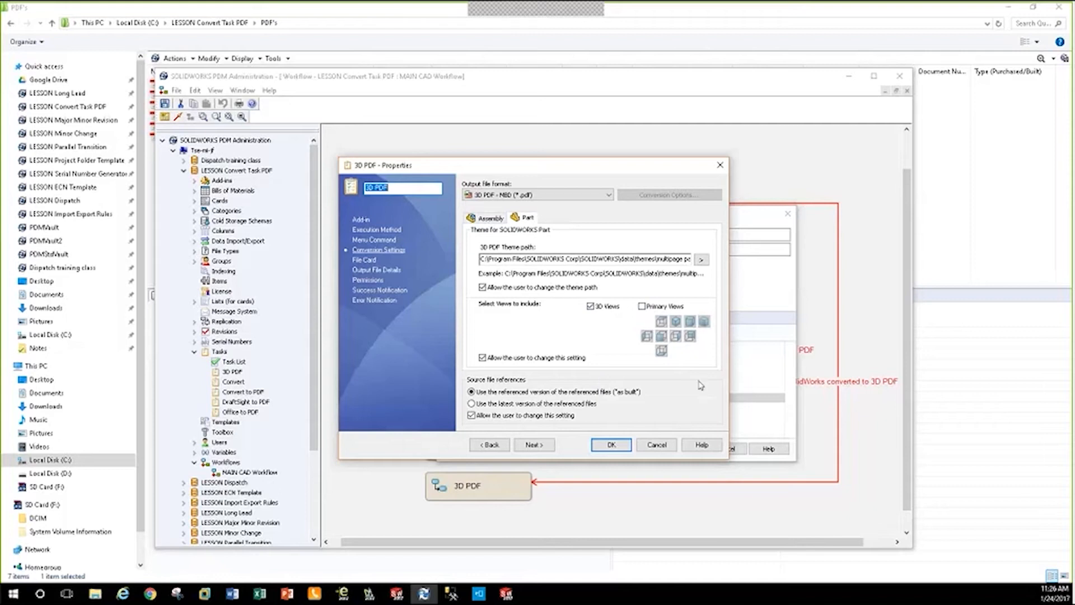
left_click(658, 445)
Accept and close the Release Documents transition properties, and look at the Released state in the MAIN CAD Workflow diagram.
left_click(682, 449)
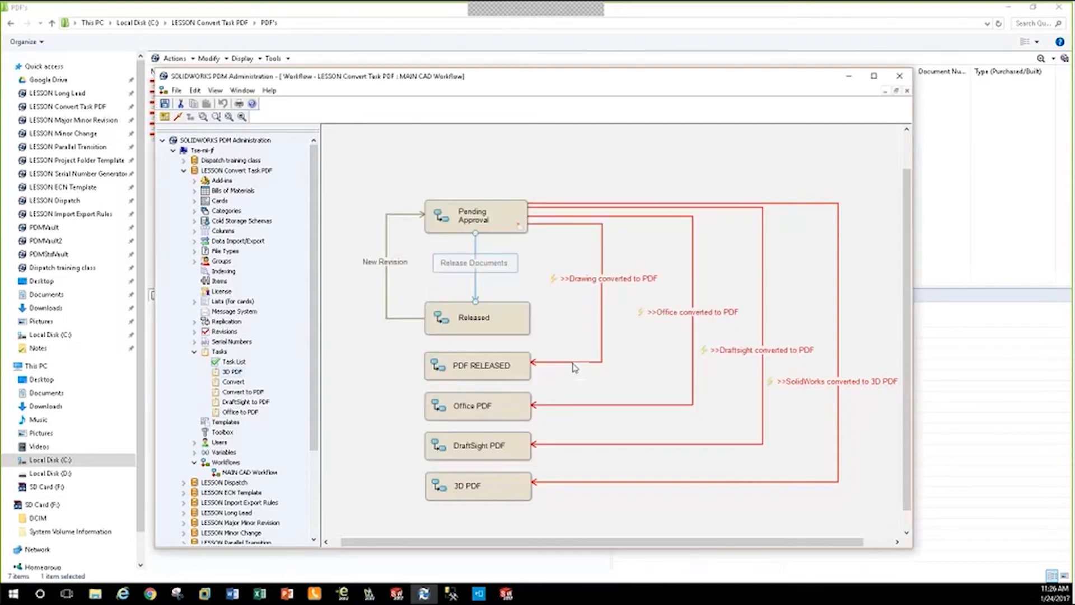
left_click(491, 321)
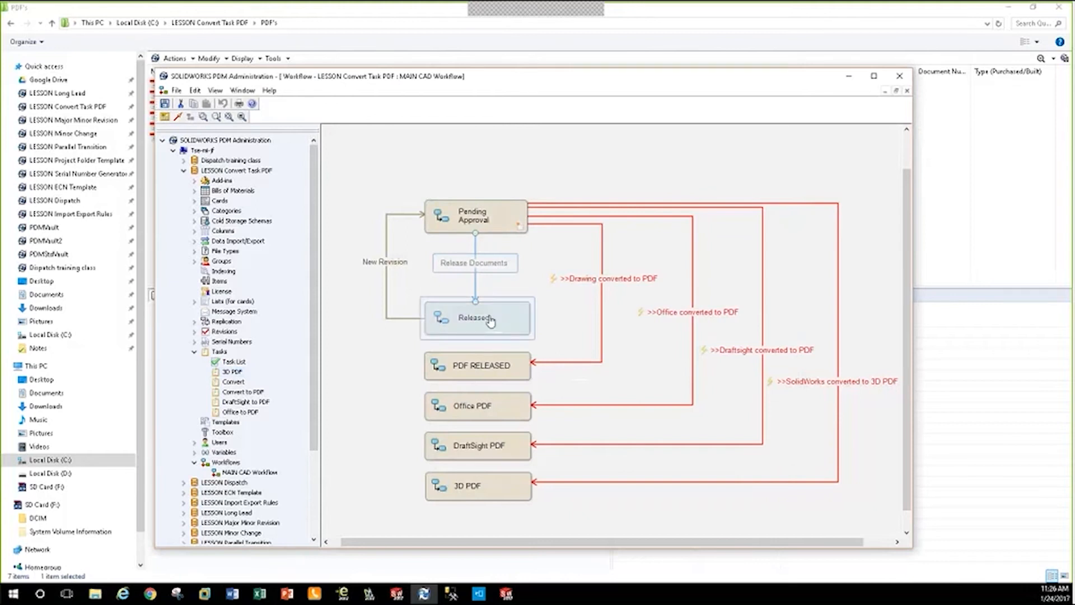
left_click(492, 290)
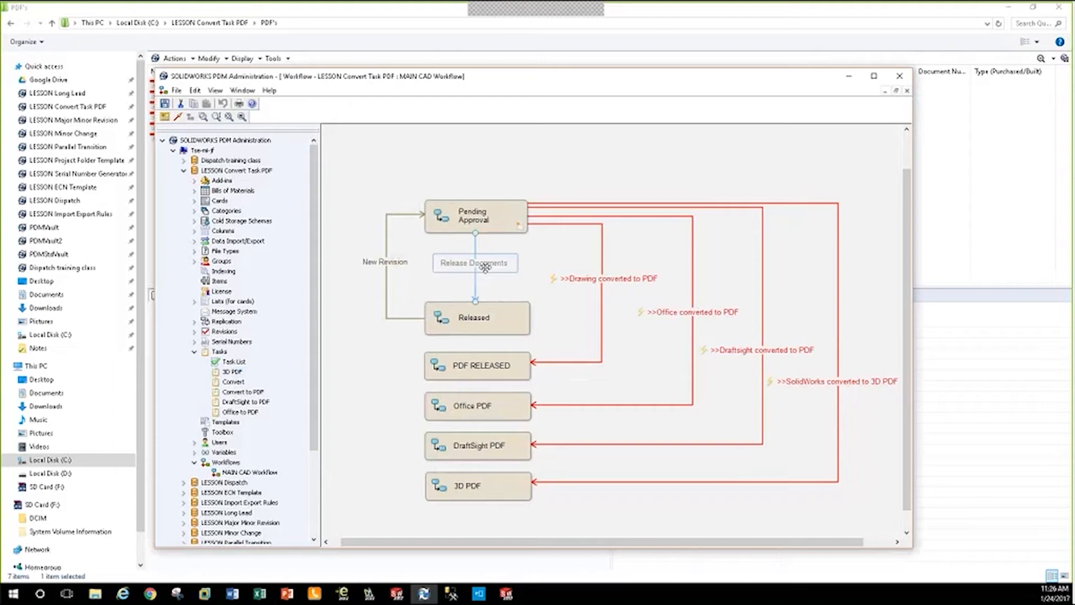
Review the list of actions on the Release Documents transition, and accept and close its properties.
left_click(476, 217)
double_click(476, 270)
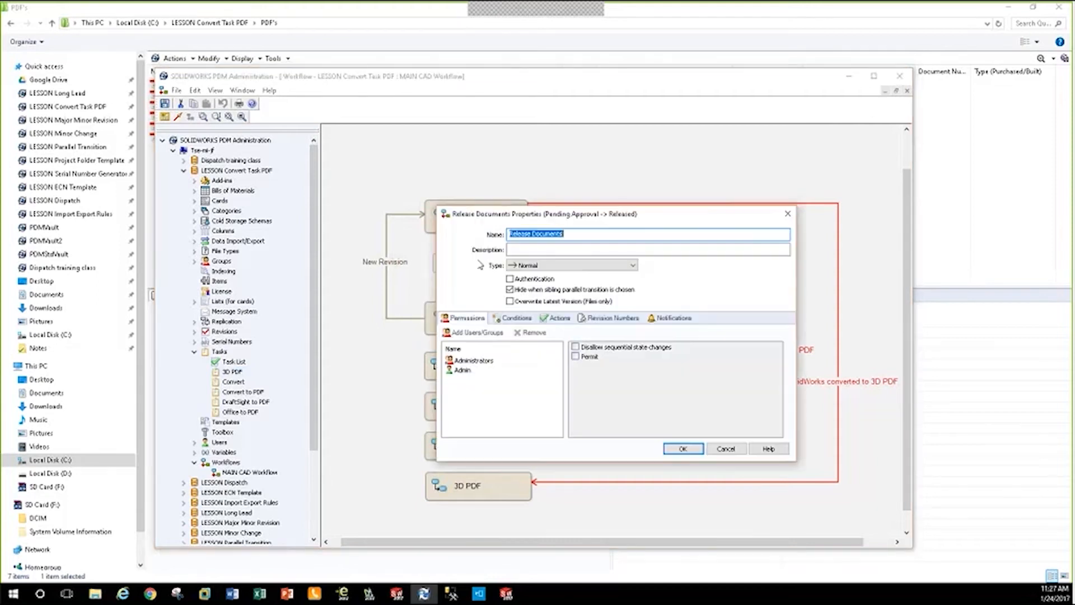
left_click(552, 318)
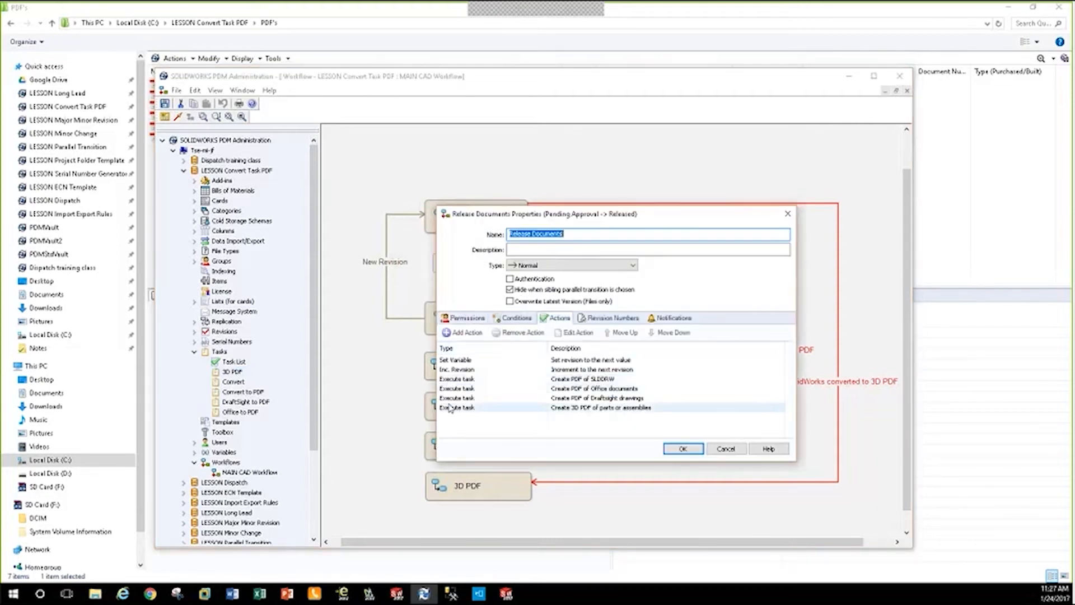
left_click(683, 449)
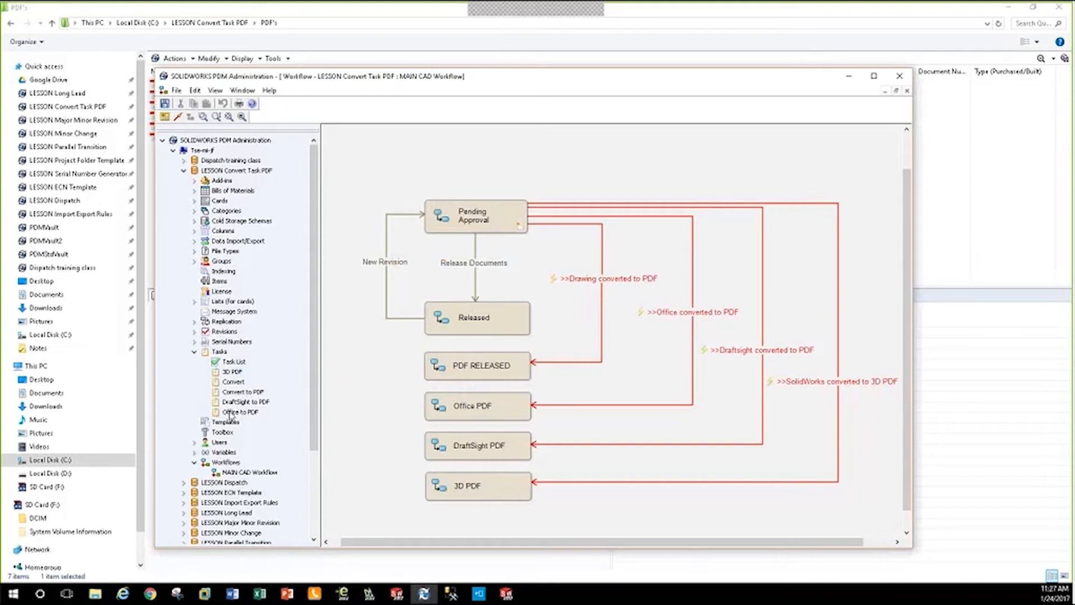
Collapse the LESSON Convert Task PDF vault, close the MAIN CAD Workflow diagram and minimize the administration window.
left_click(238, 392)
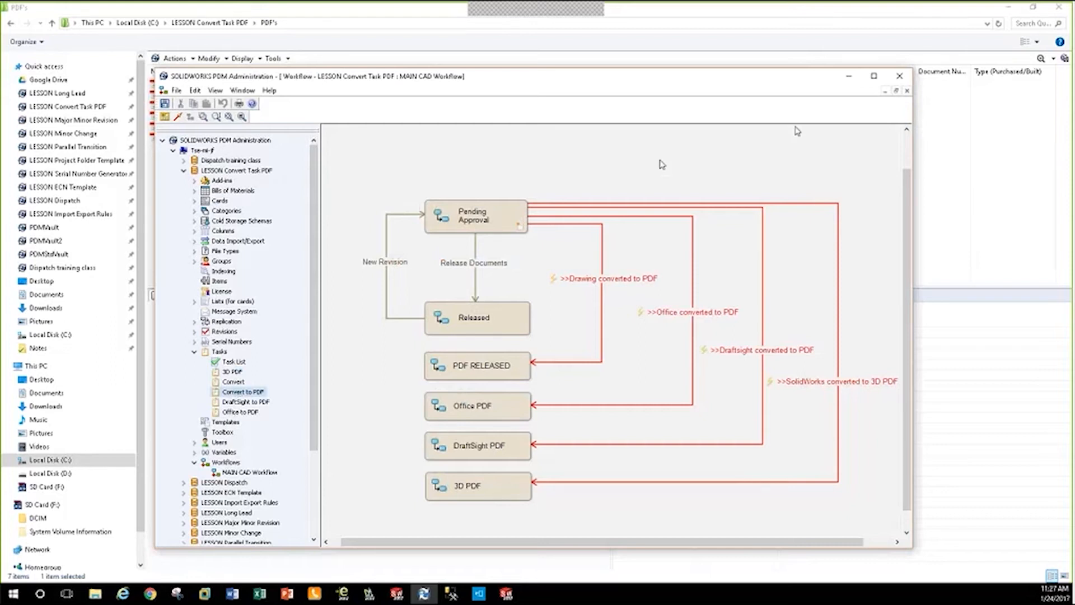
left_click(183, 170)
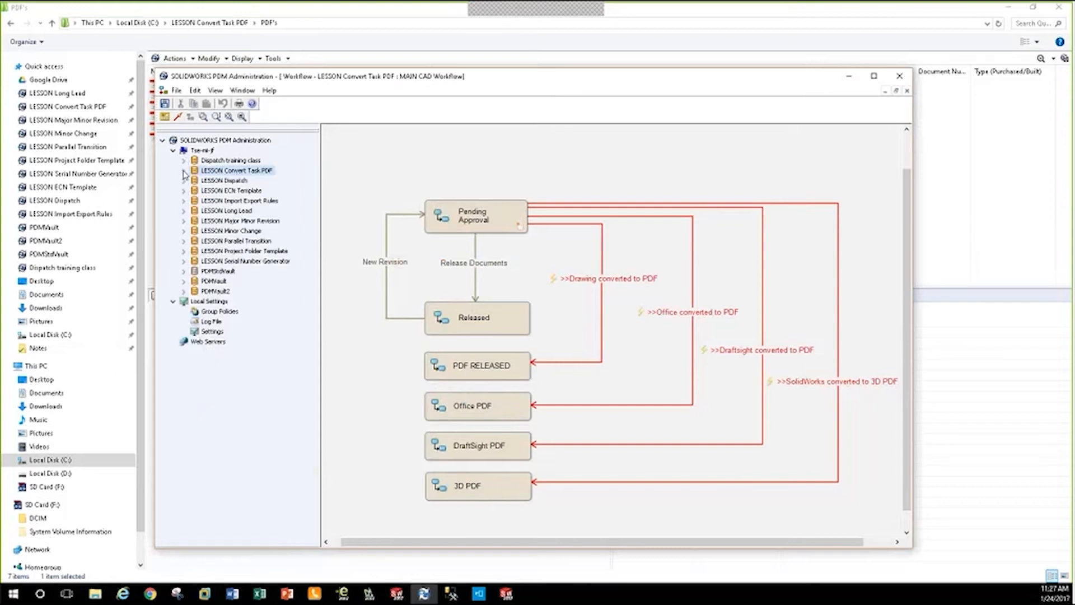
left_click(906, 91)
left_click(578, 340)
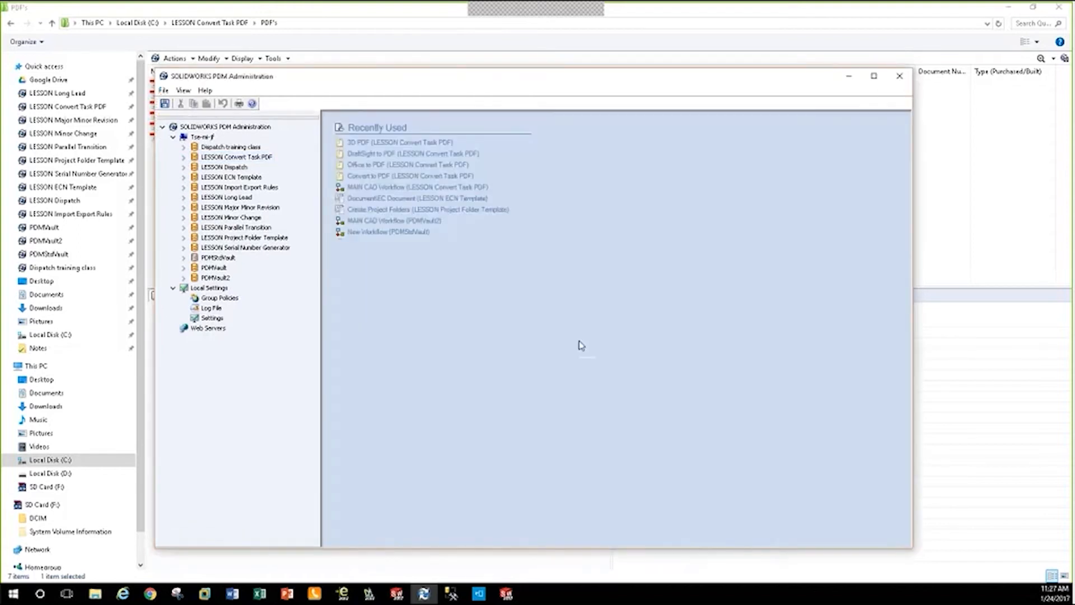
left_click(850, 78)
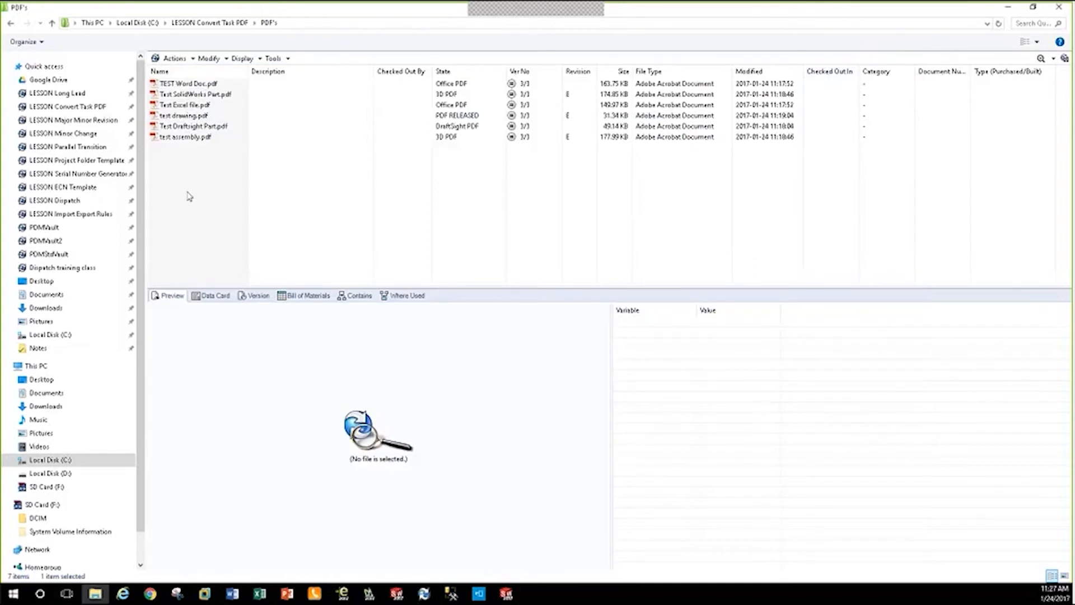
Browse the LESSON Project Folder Template vault, examining the folder structures inside Job 123 and Job 456.
left_click(91, 161)
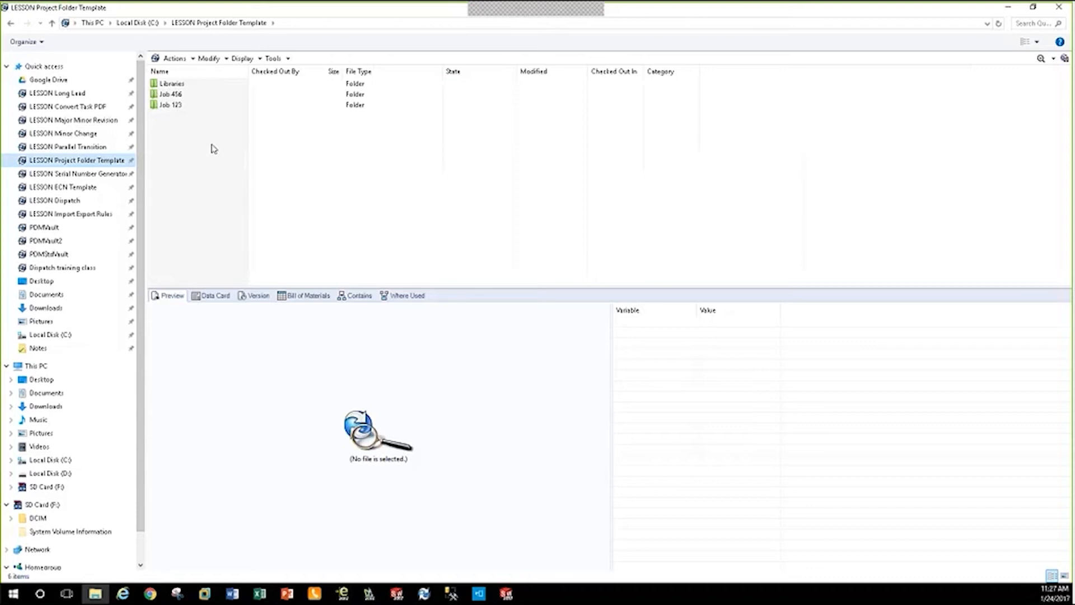
left_click(176, 106)
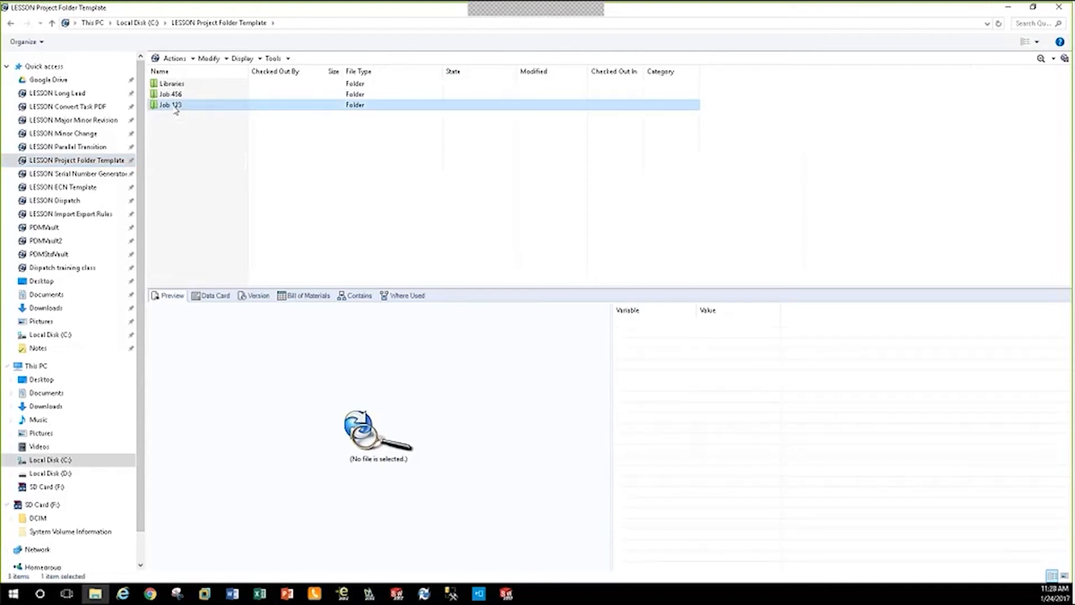
double_click(176, 107)
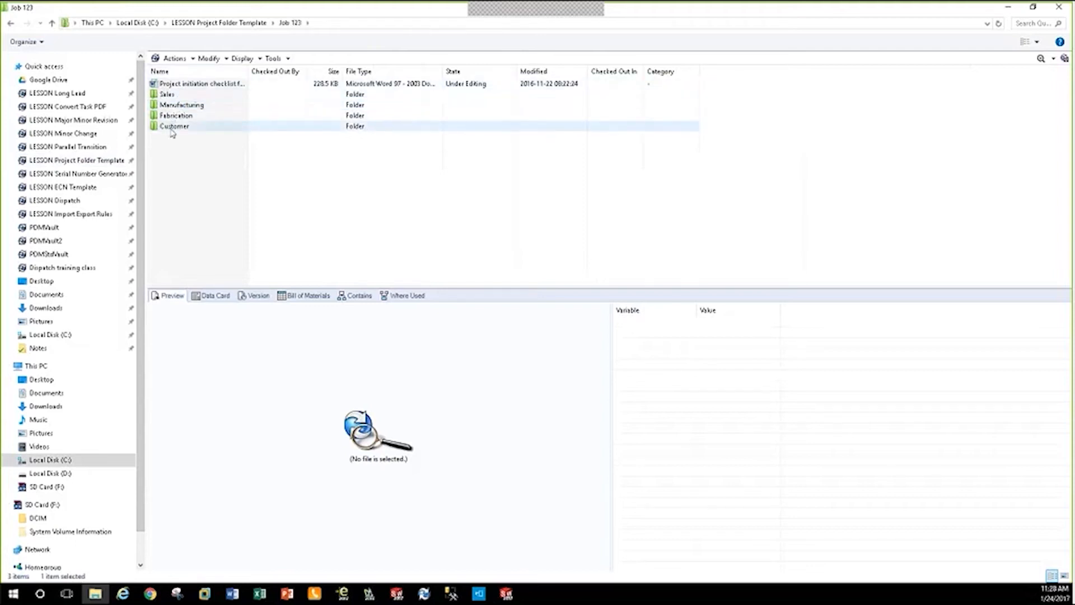
left_click(226, 23)
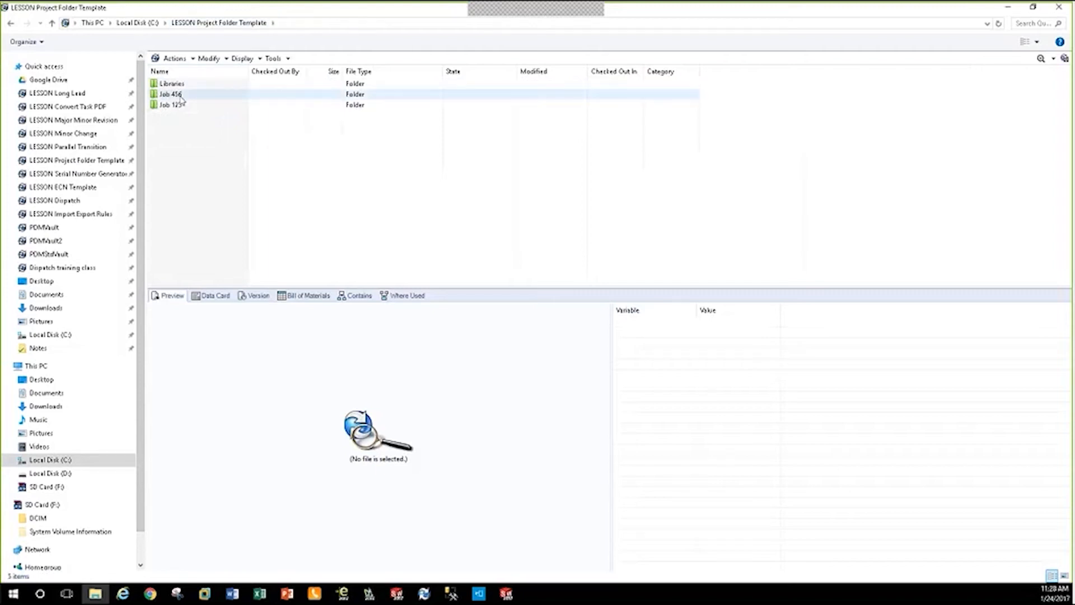
left_click(181, 96)
double_click(181, 95)
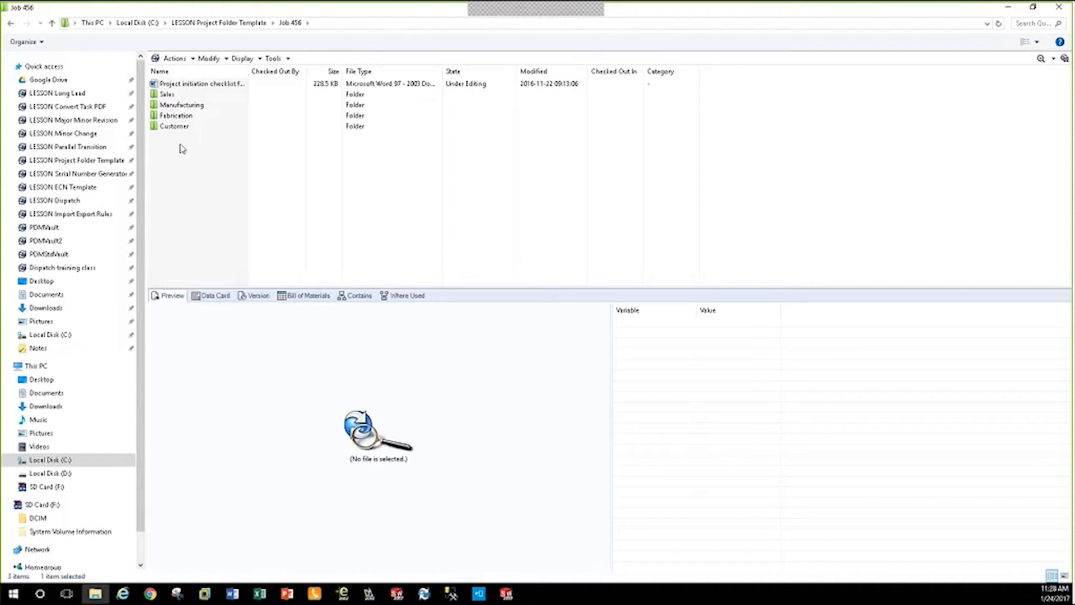
right_click(188, 147)
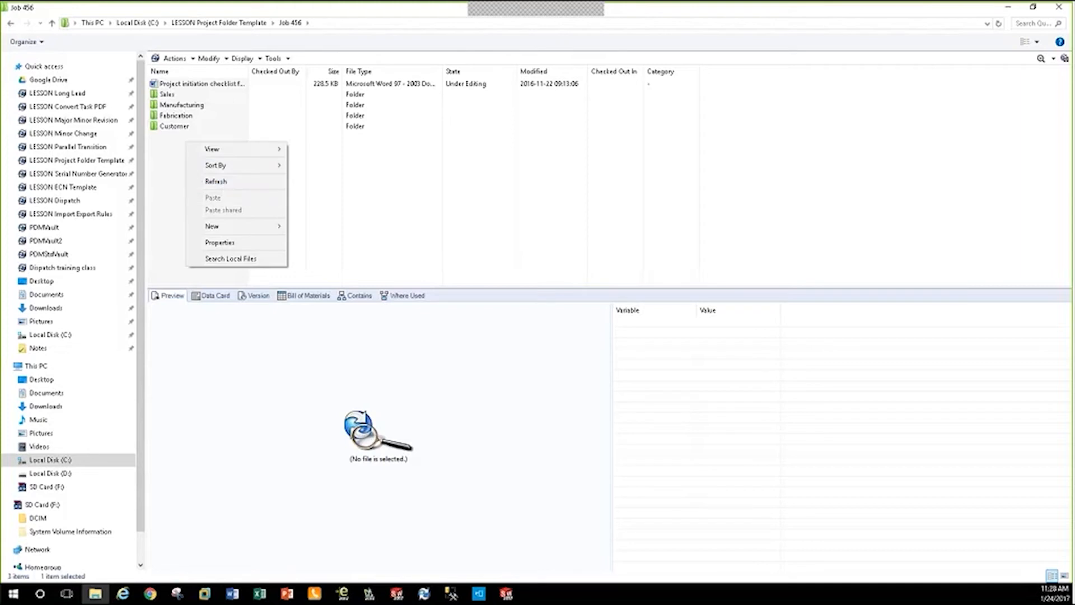
mouse_move(239, 231)
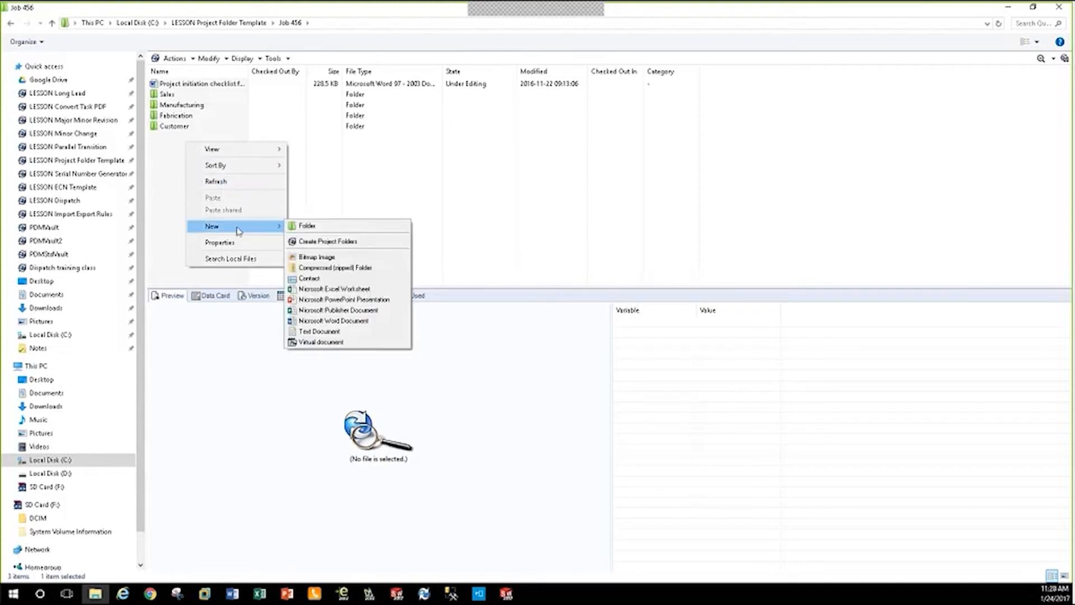
left_click(317, 245)
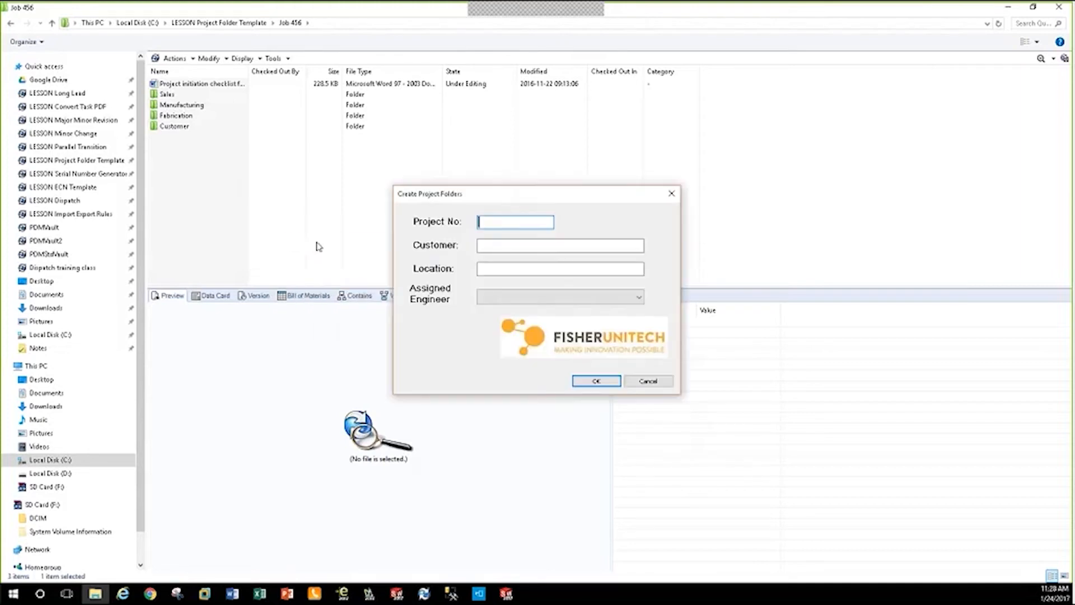
left_click_drag(528, 196, 534, 178)
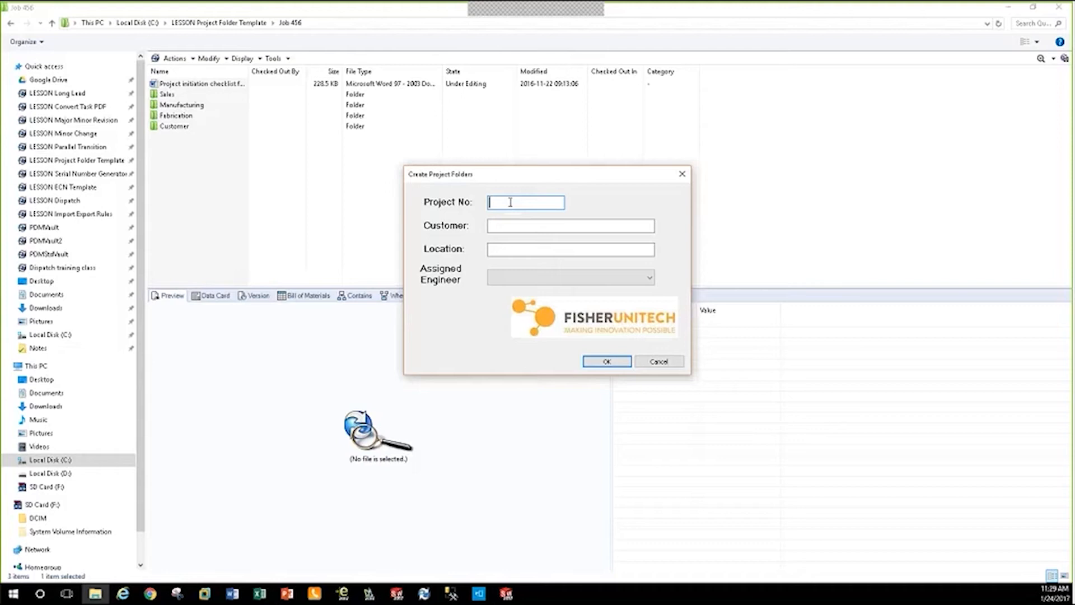
left_click(657, 361)
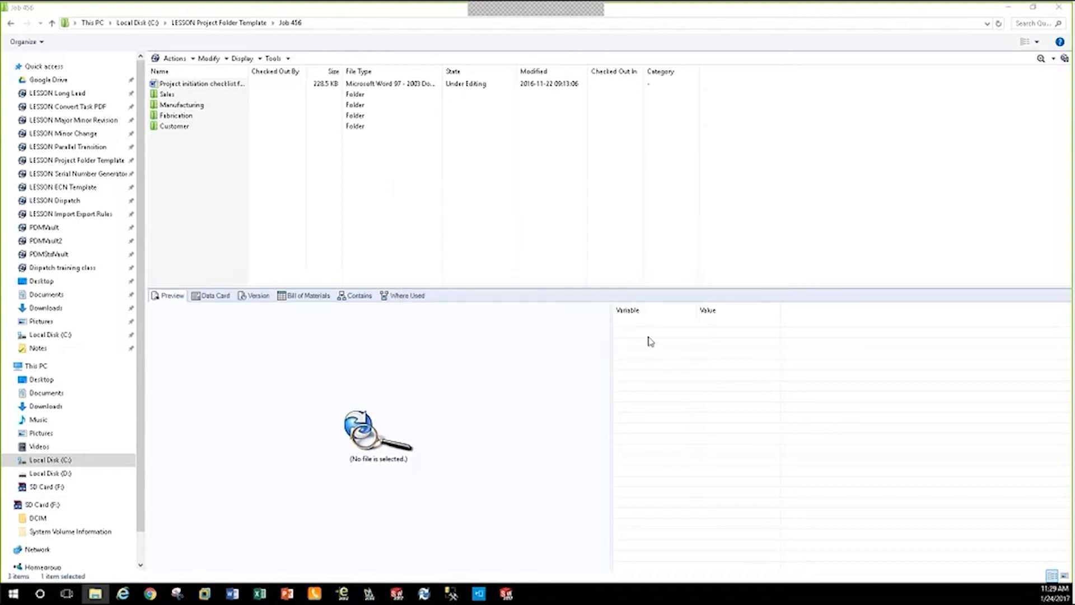
Start creating project folders from the template at the root of the LESSON Project Folder Template vault, with project number Job 789.
left_click(218, 22)
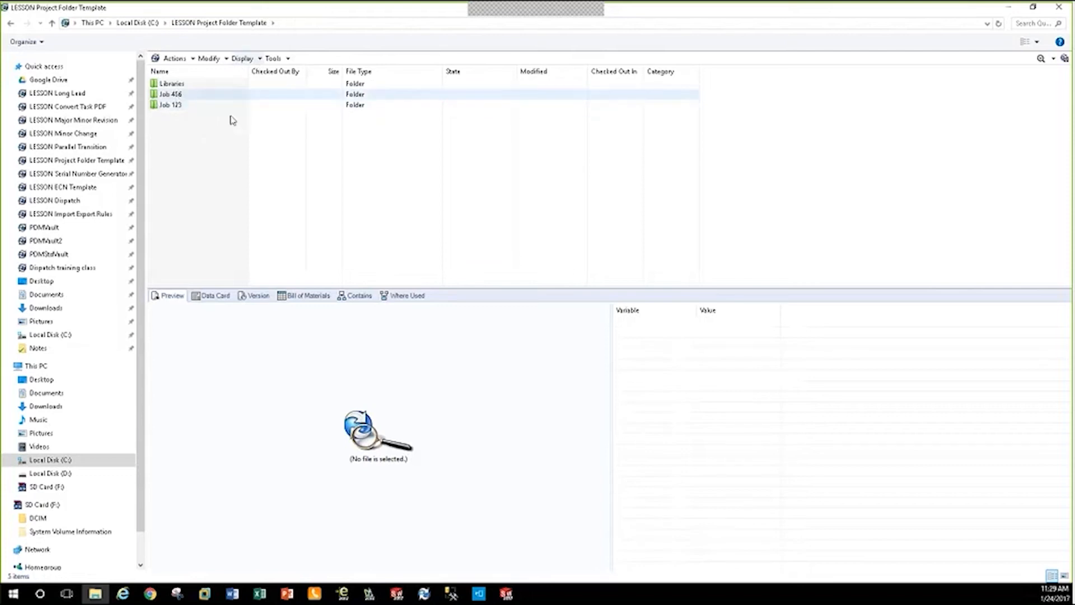
right_click(195, 144)
mouse_move(263, 235)
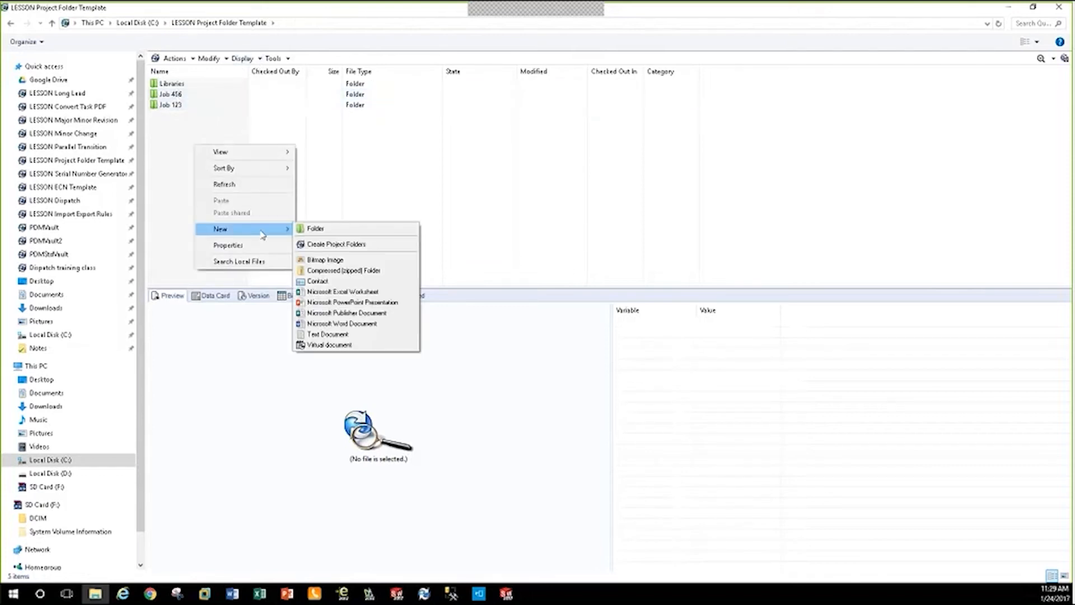
left_click(325, 244)
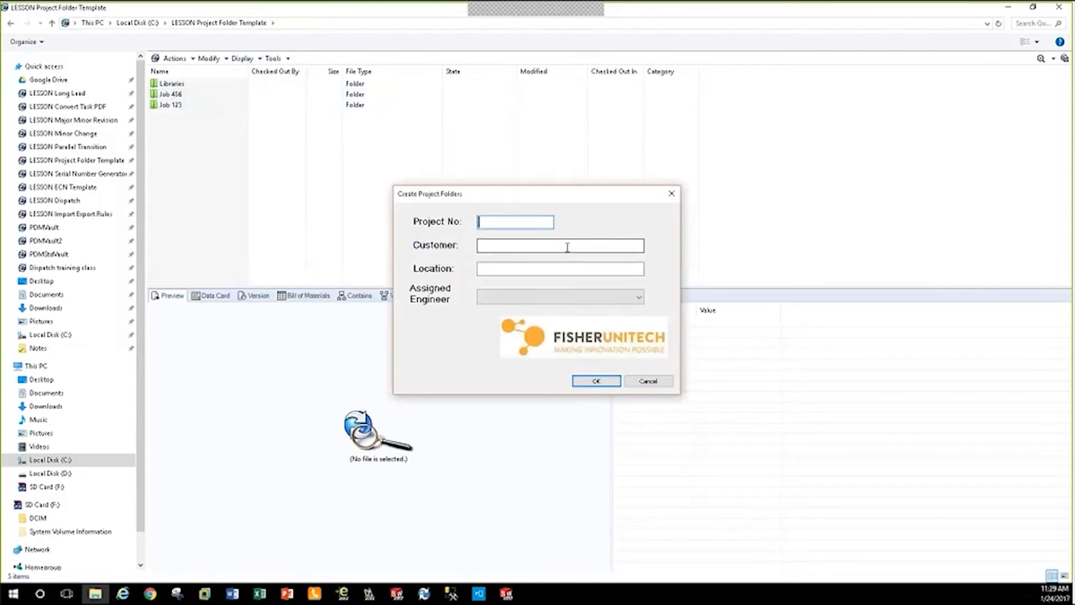
type("Jobv")
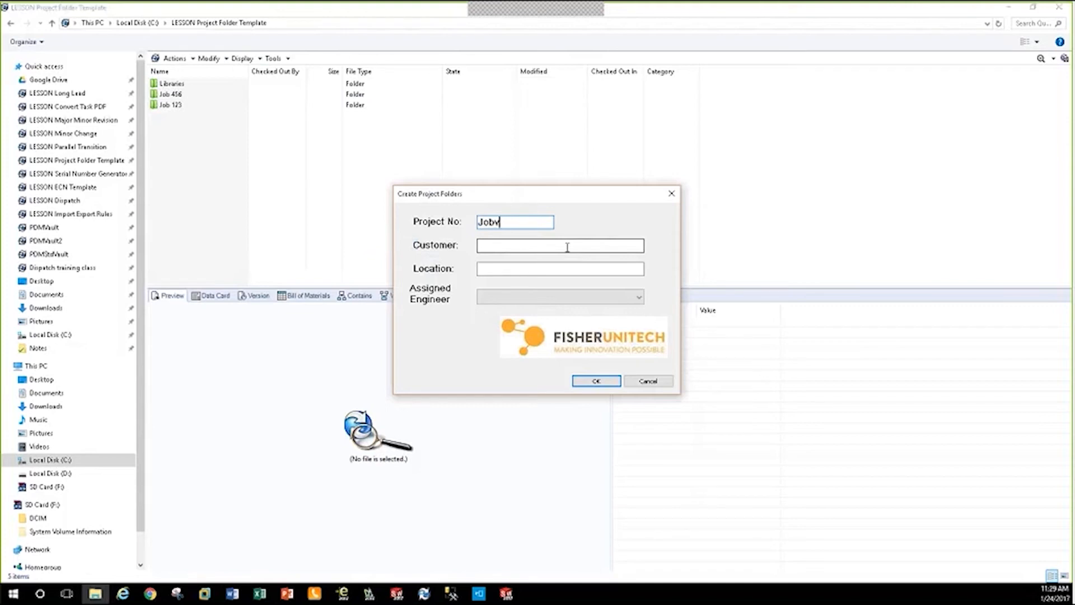
key("BackSpace")
type("789")
Set the new project's customer to Acme and its location to Anywhere USA.
left_click(539, 247)
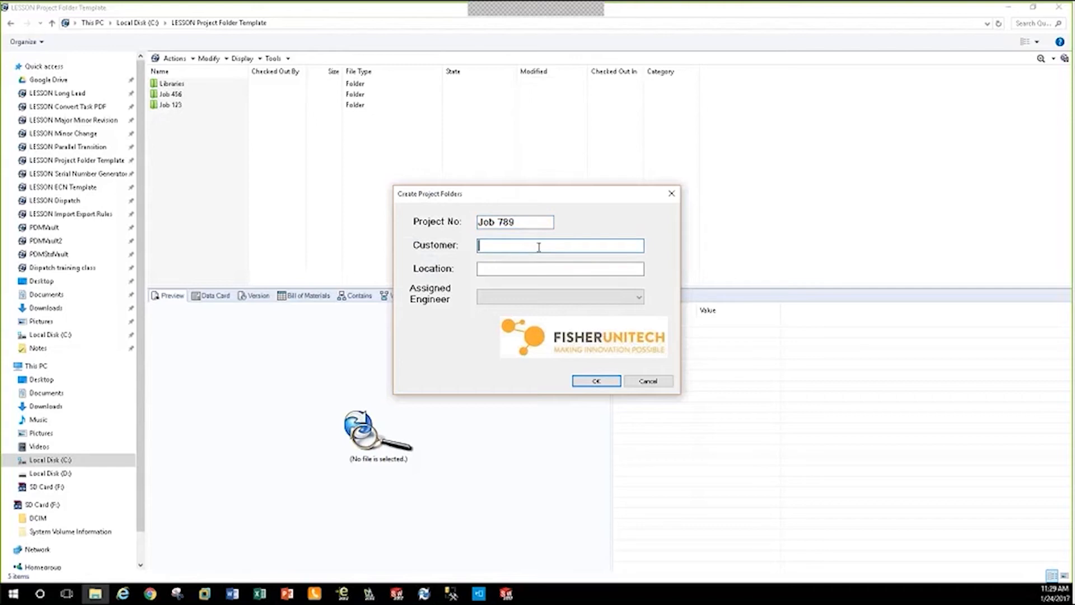
type("Acme")
left_click(526, 271)
type("Any")
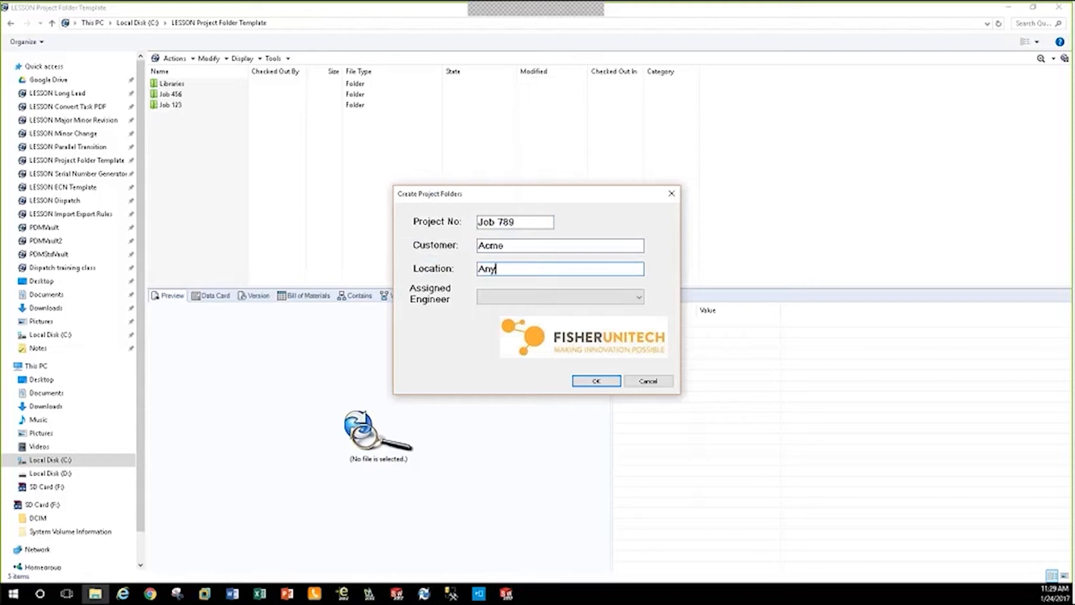
type("where USA")
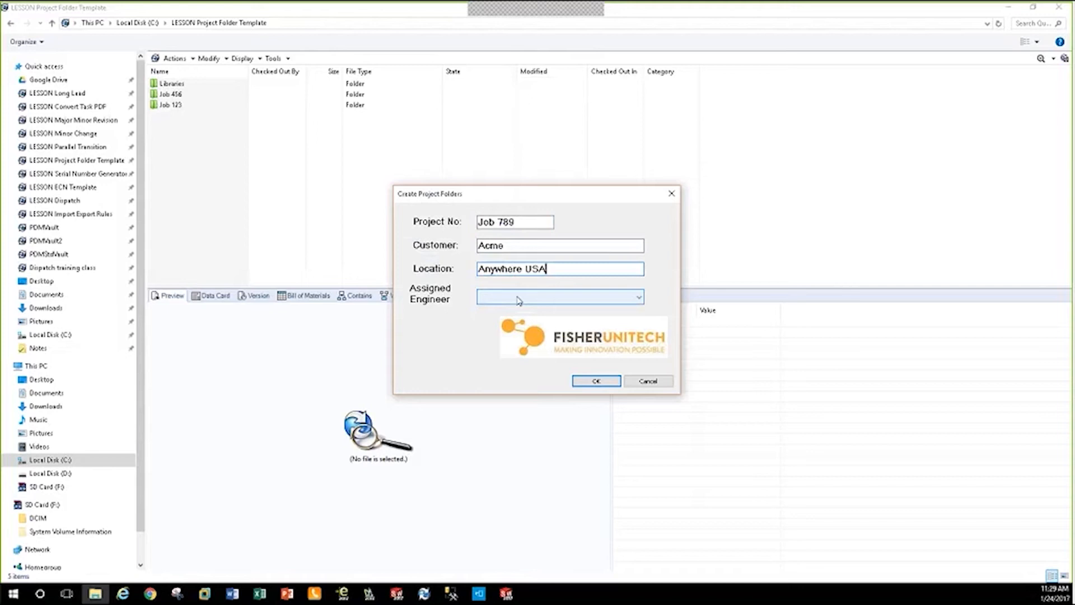
Choose the second listed assigned engineer, and create the project folders together with the project initiation checklist file.
left_click(519, 300)
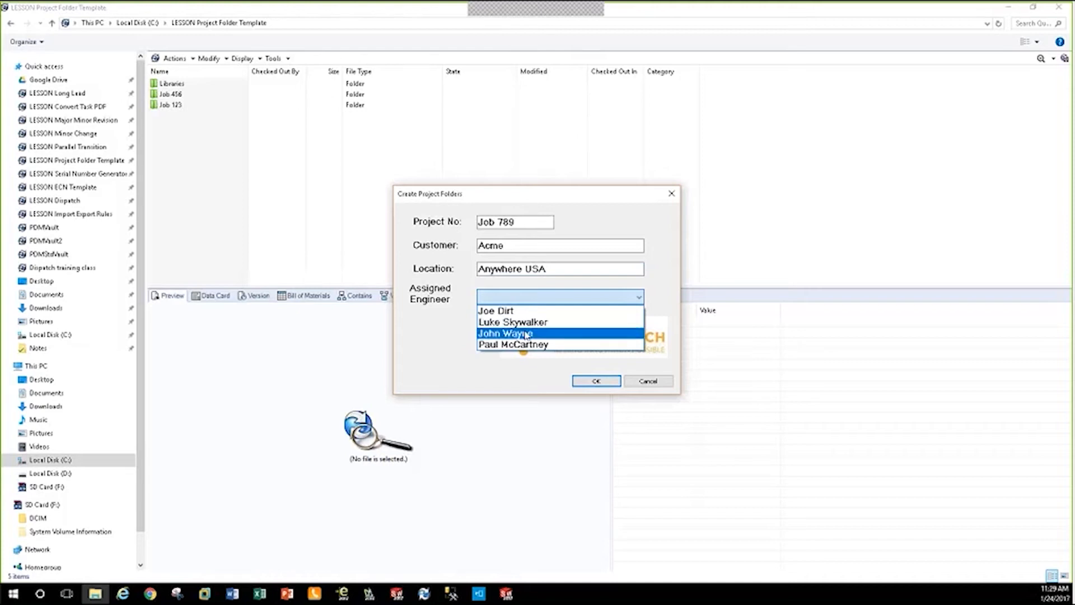
left_click(525, 323)
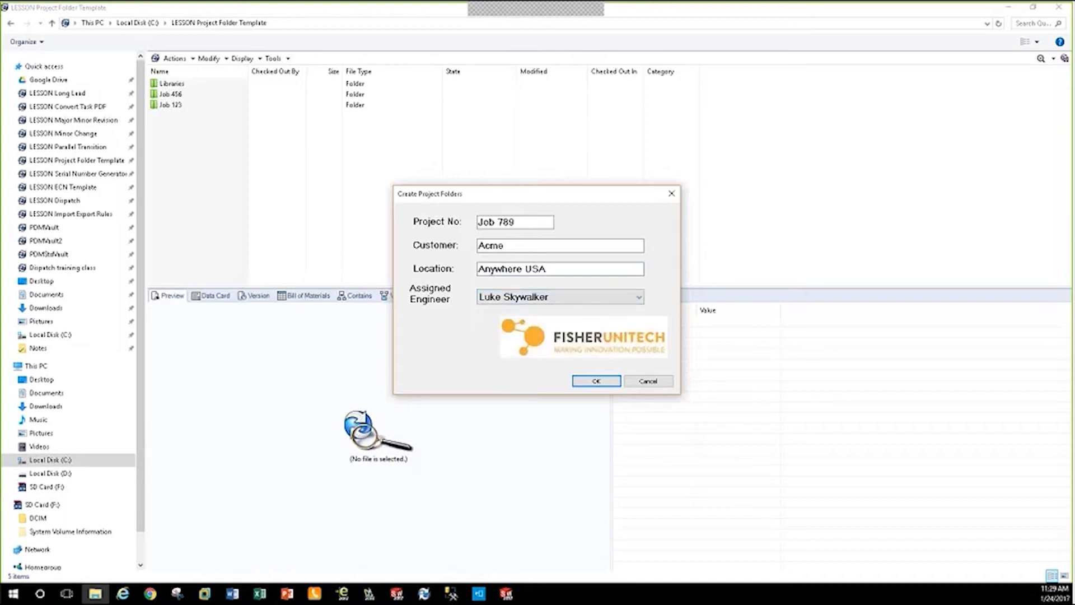
left_click(578, 382)
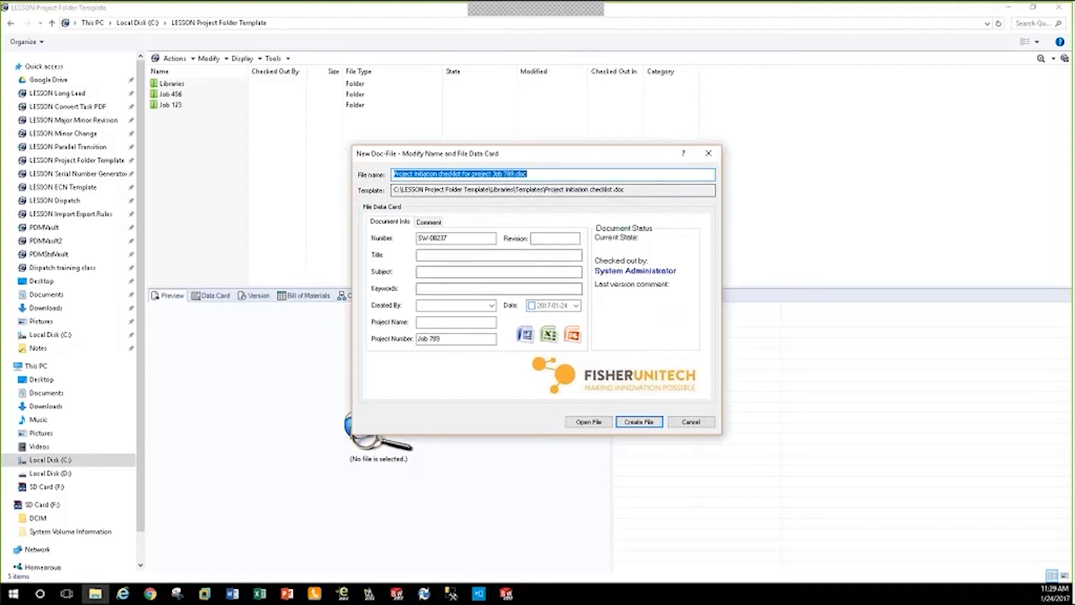
left_click(632, 424)
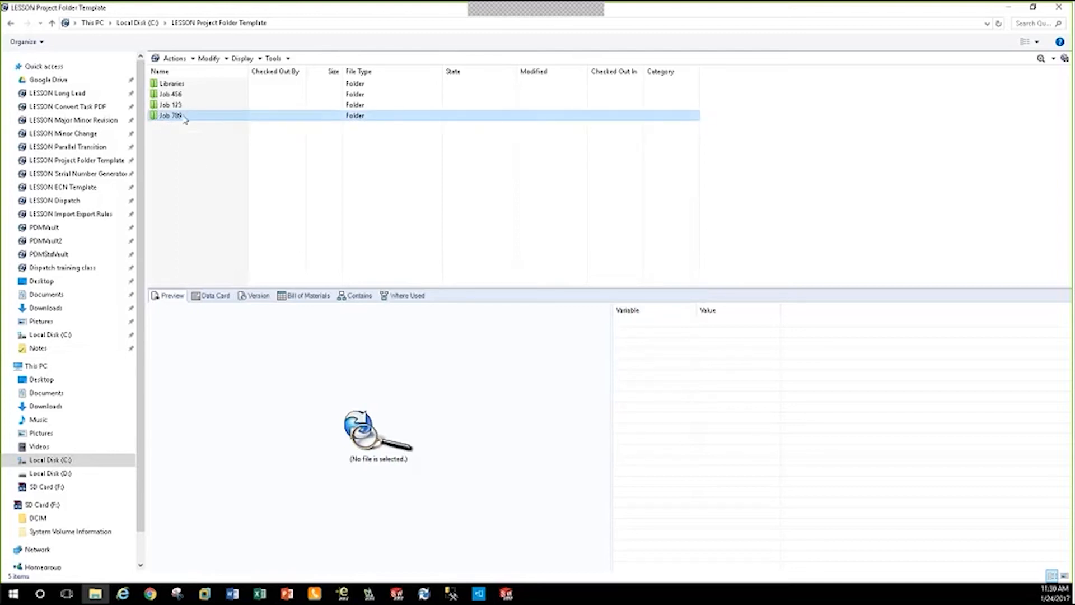
Open the Job 789 folder to examine its subfolders, and widen the Name column to show full file names.
double_click(171, 115)
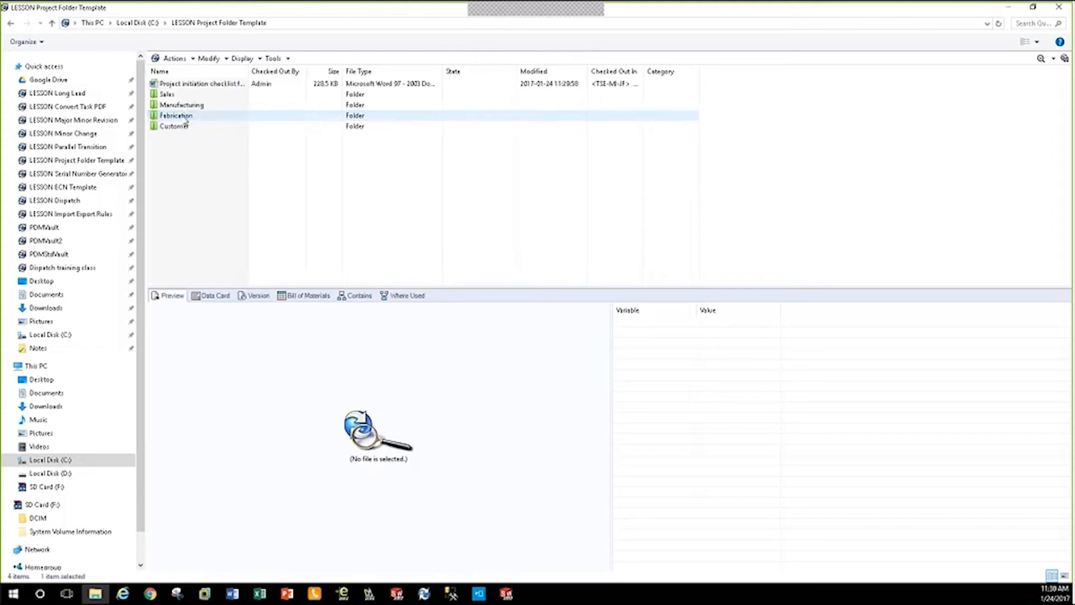
left_click(167, 116)
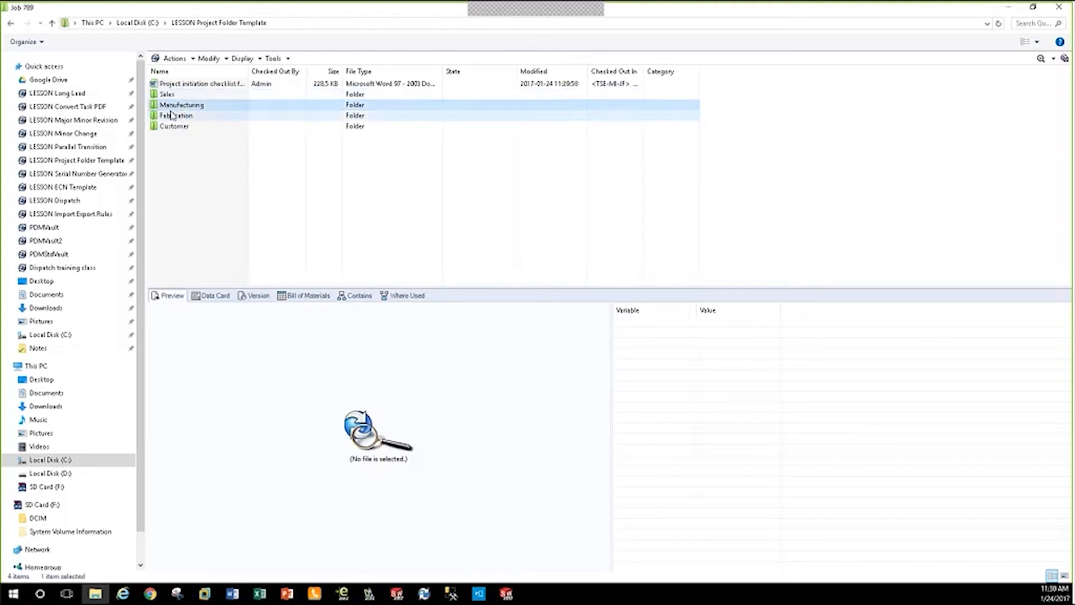
left_click(173, 127)
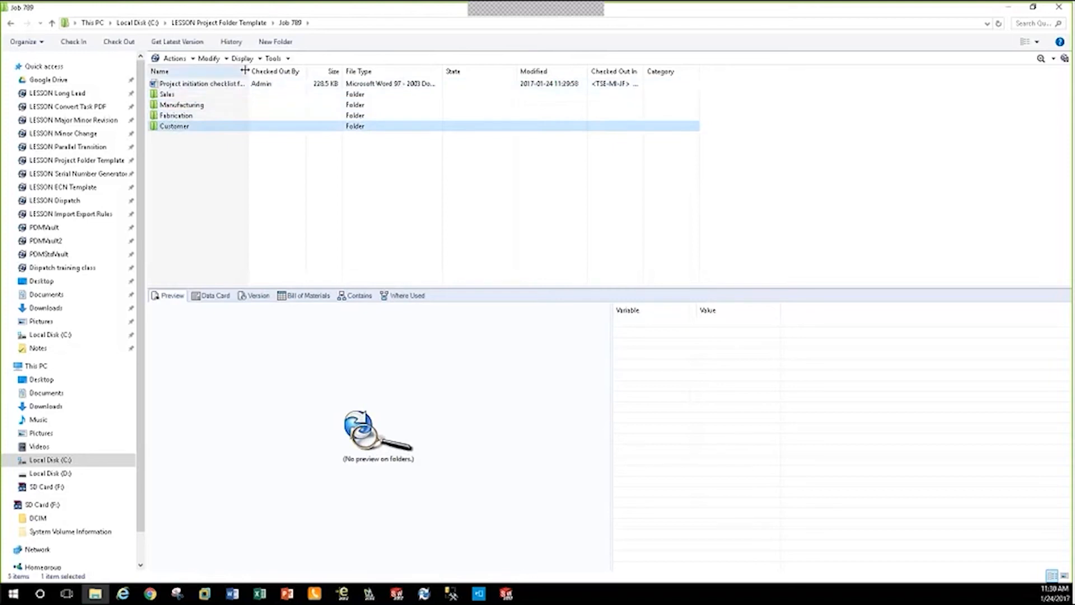
left_click_drag(249, 71, 326, 71)
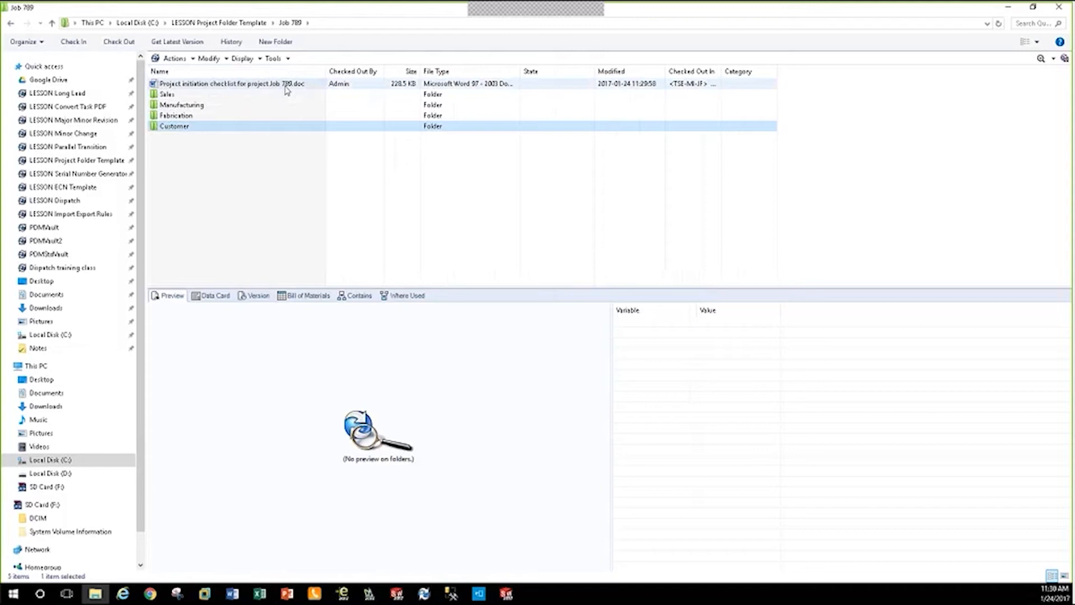
Preview the project initiation checklist for Job 789, open it in Word and enable its macro content.
left_click(236, 85)
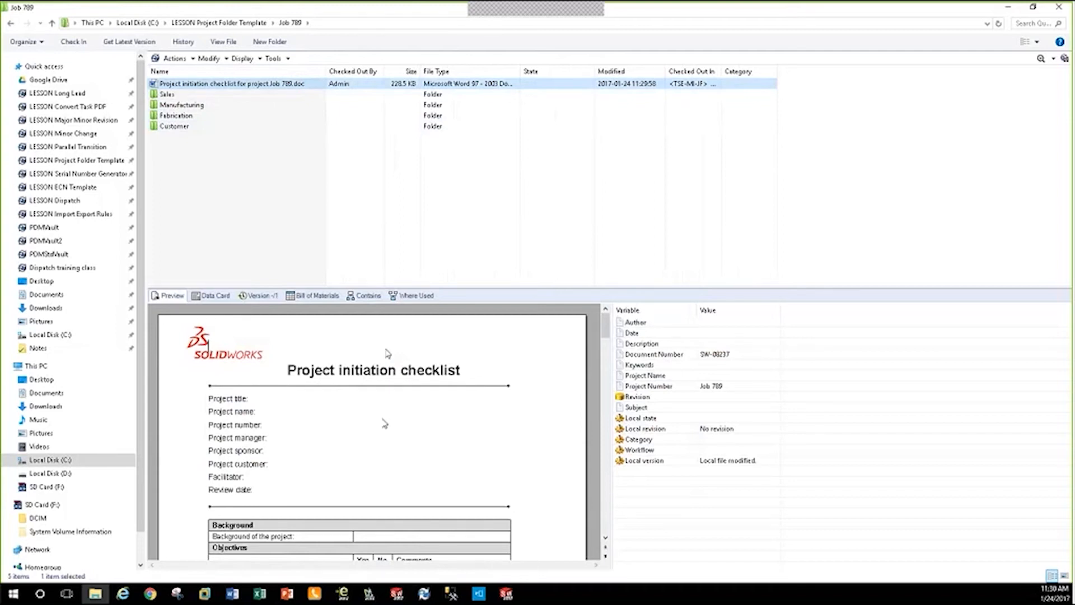
double_click(231, 83)
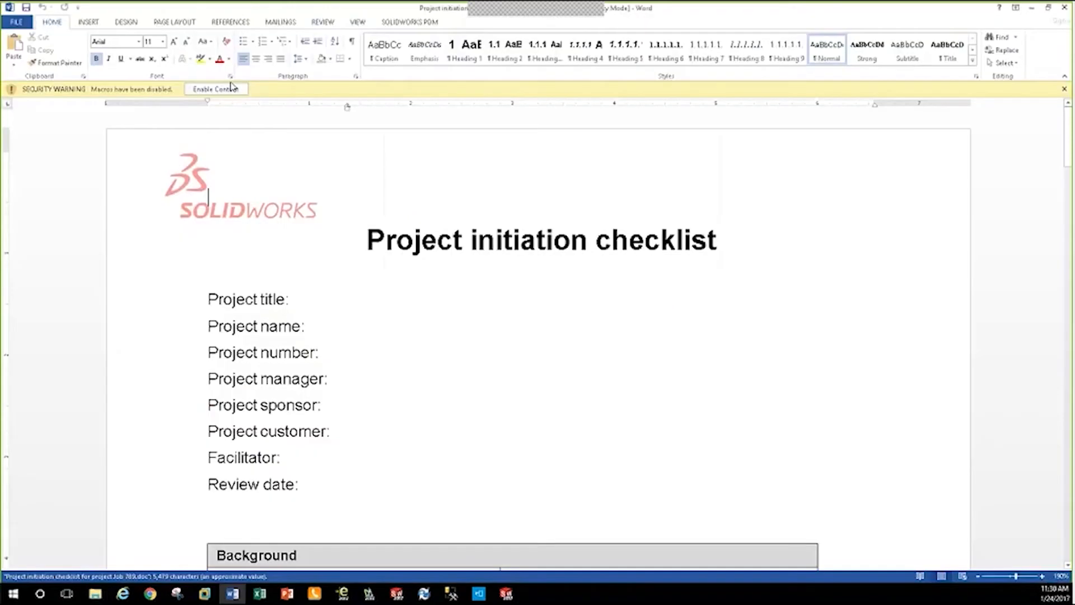
left_click(216, 89)
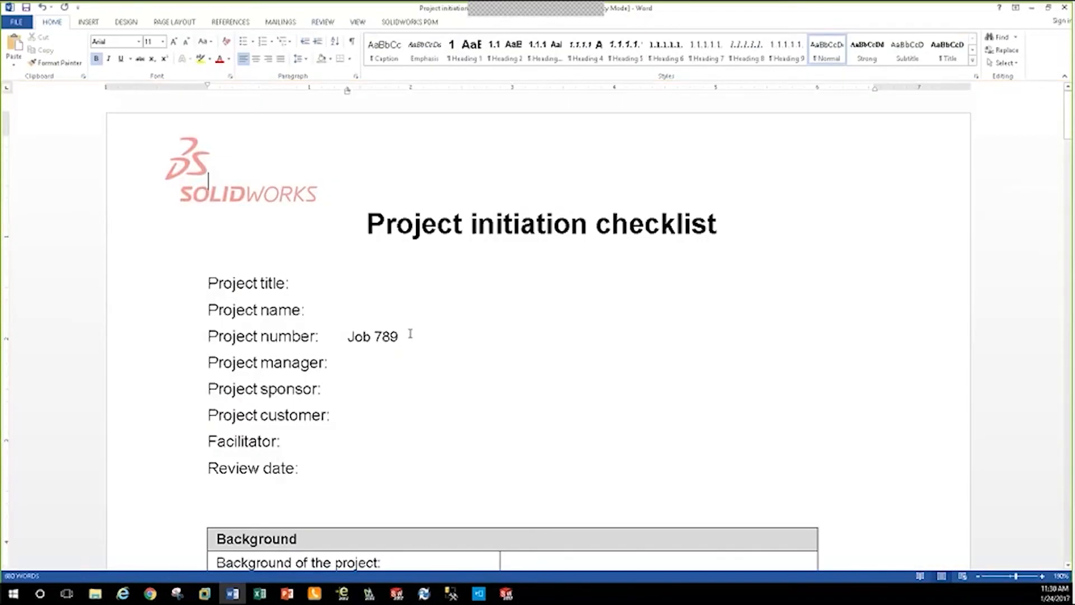
Examine the project number field filled in on the checklist, and close the document without saving changes.
left_click_drag(410, 334, 349, 338)
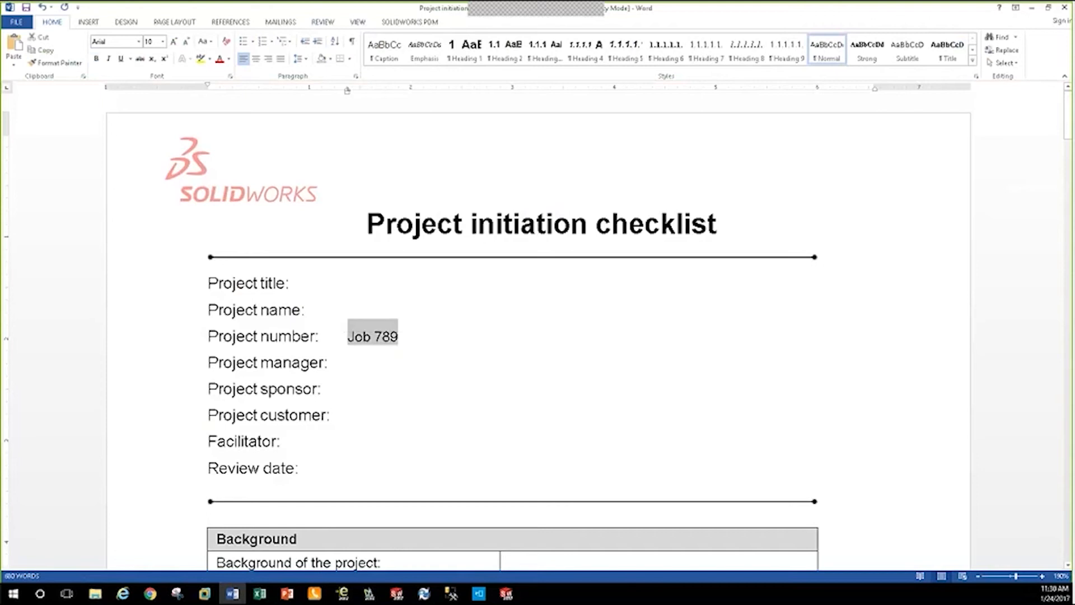
left_click(369, 366)
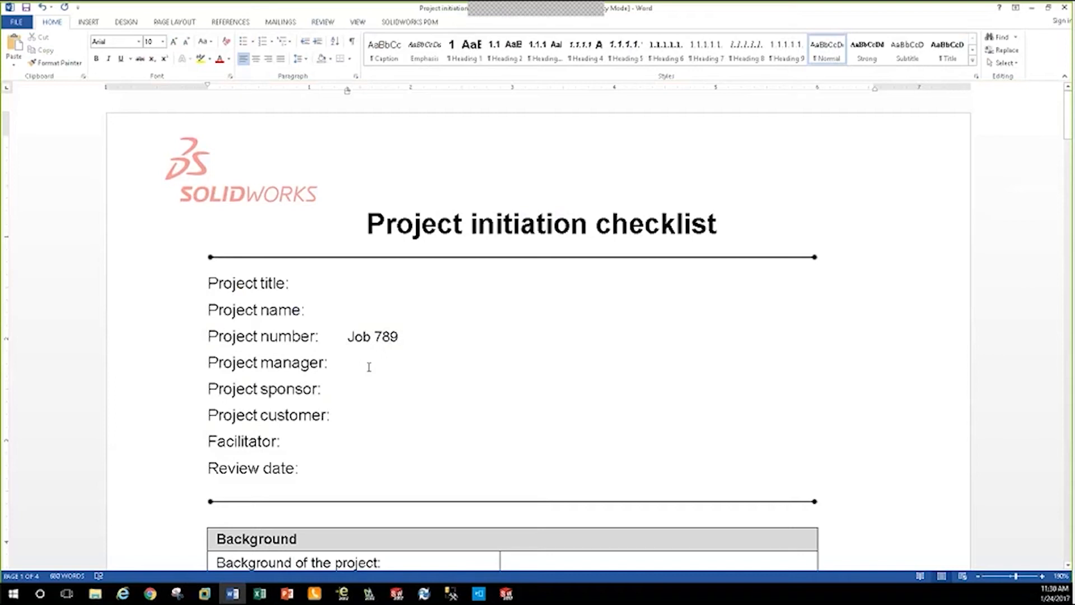
left_click(399, 336)
left_click_drag(399, 336, 348, 337)
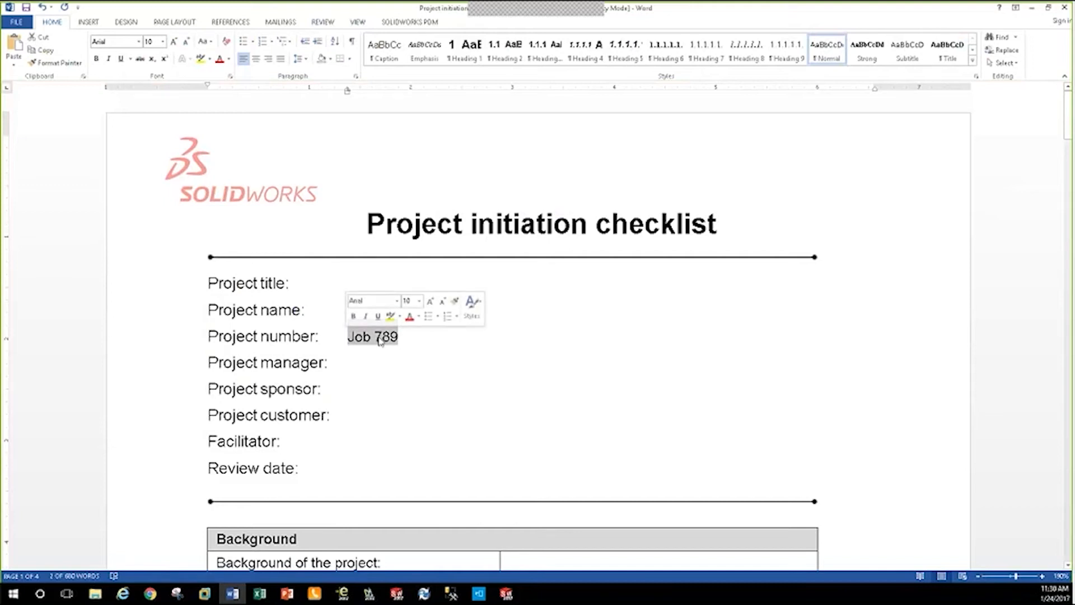
left_click(373, 361)
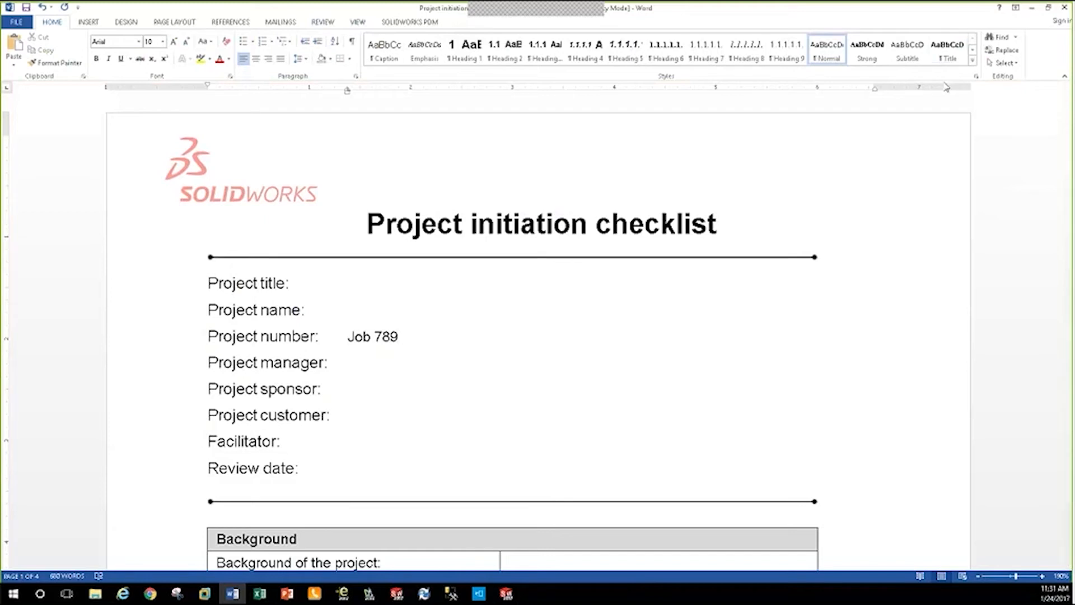
left_click(1064, 9)
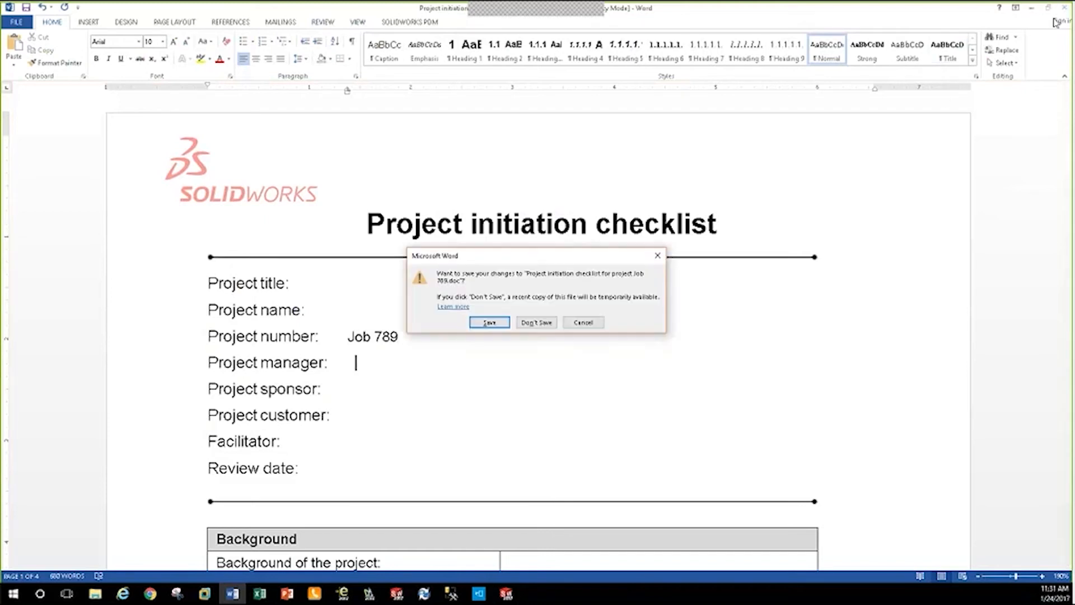
left_click(535, 322)
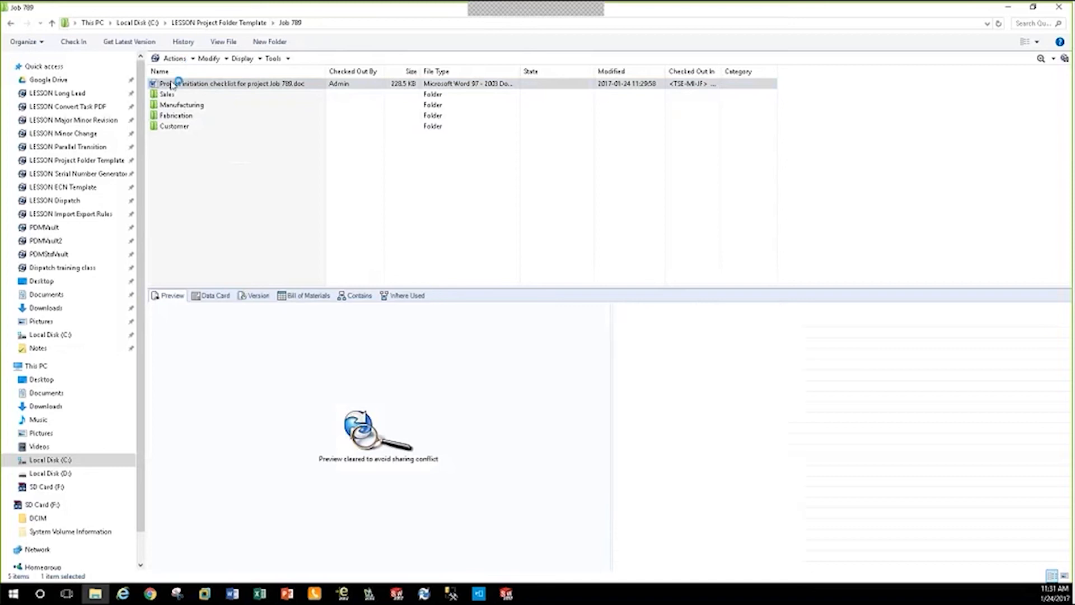
Show the data card of the Job 789 folder and examine its Created By and Assigned Engineer values.
left_click(175, 97)
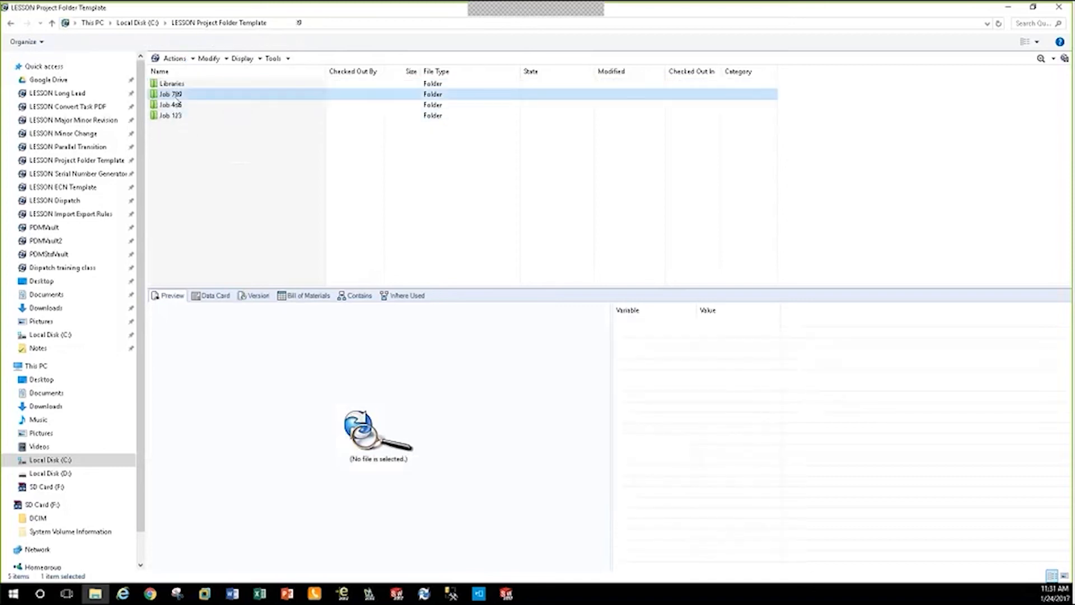
left_click(216, 297)
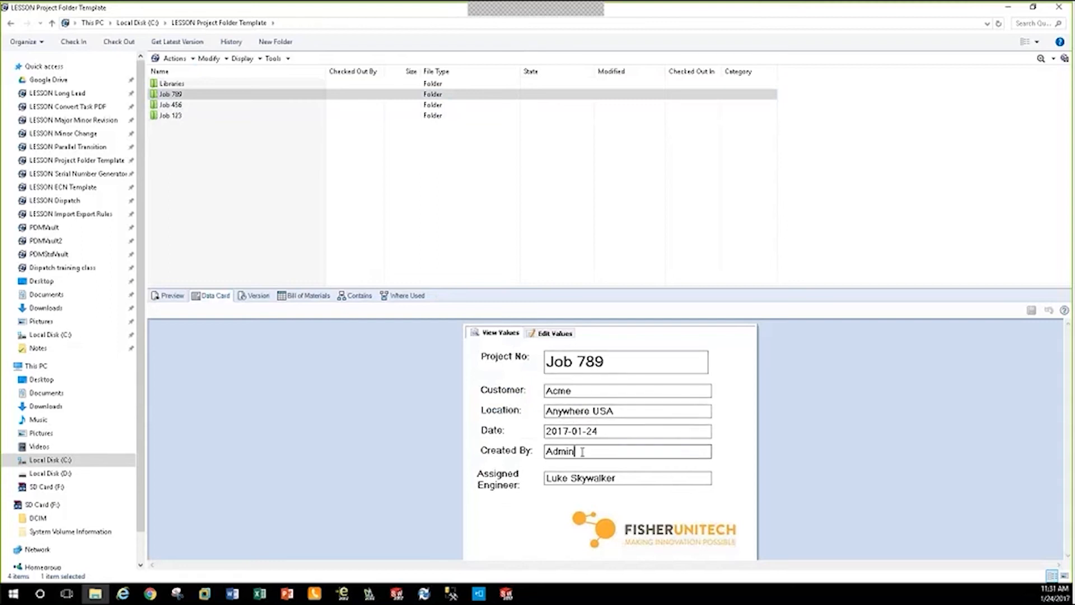
double_click(544, 452)
left_click_drag(606, 431, 545, 453)
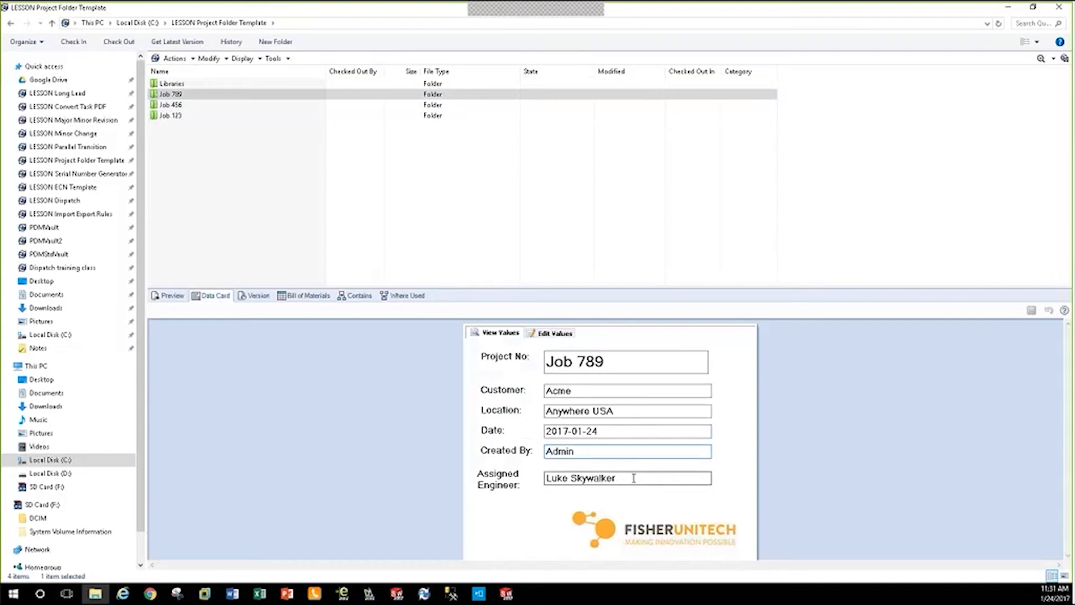
left_click_drag(616, 477, 543, 477)
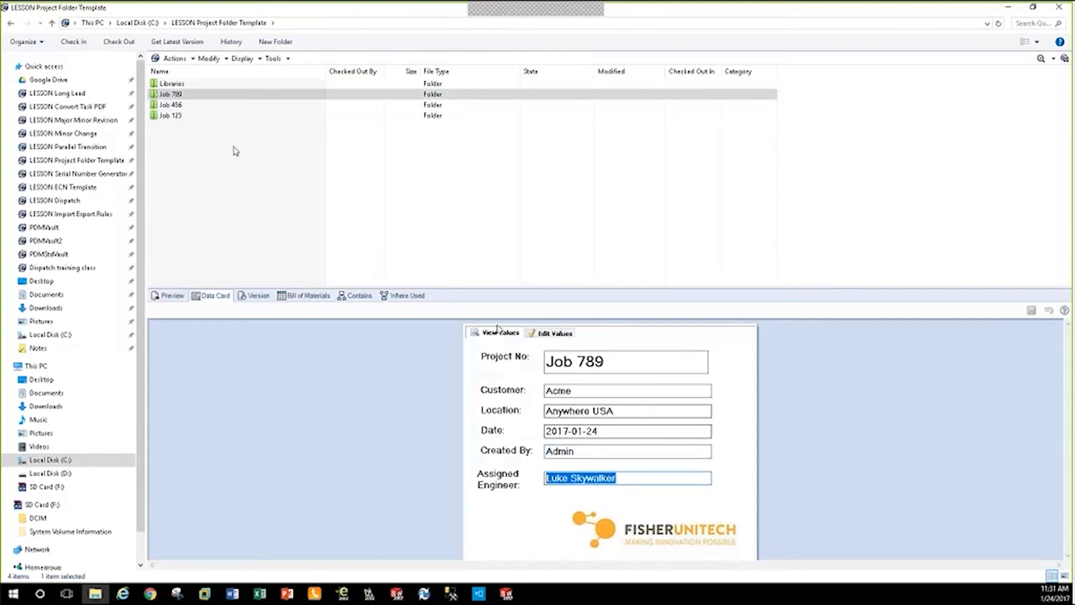
Open the Job 789 folder and look over its Manufacturing, Fabrication and Customer subfolders.
double_click(170, 94)
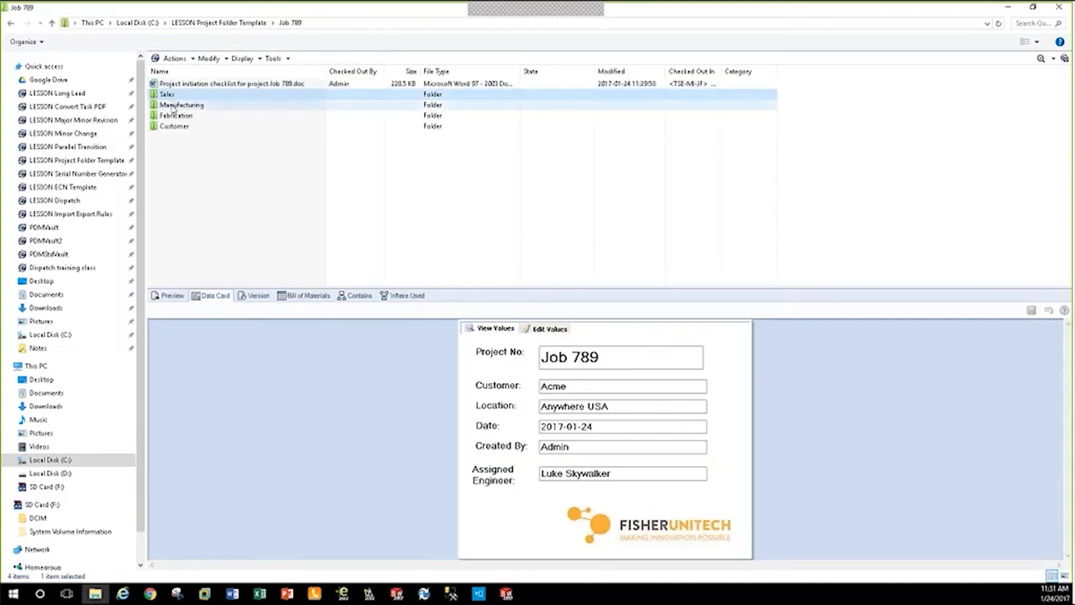
left_click(172, 106)
left_click(172, 116)
left_click(173, 128)
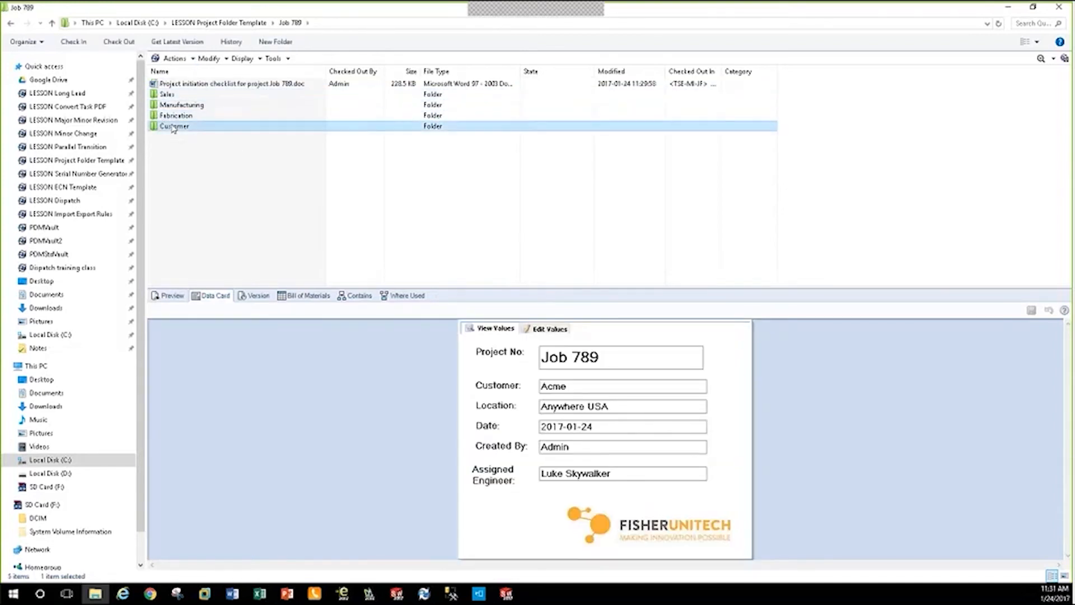
Examine the Number and Project Number fields on the data card of the Job 789 project initiation checklist.
left_click(172, 84)
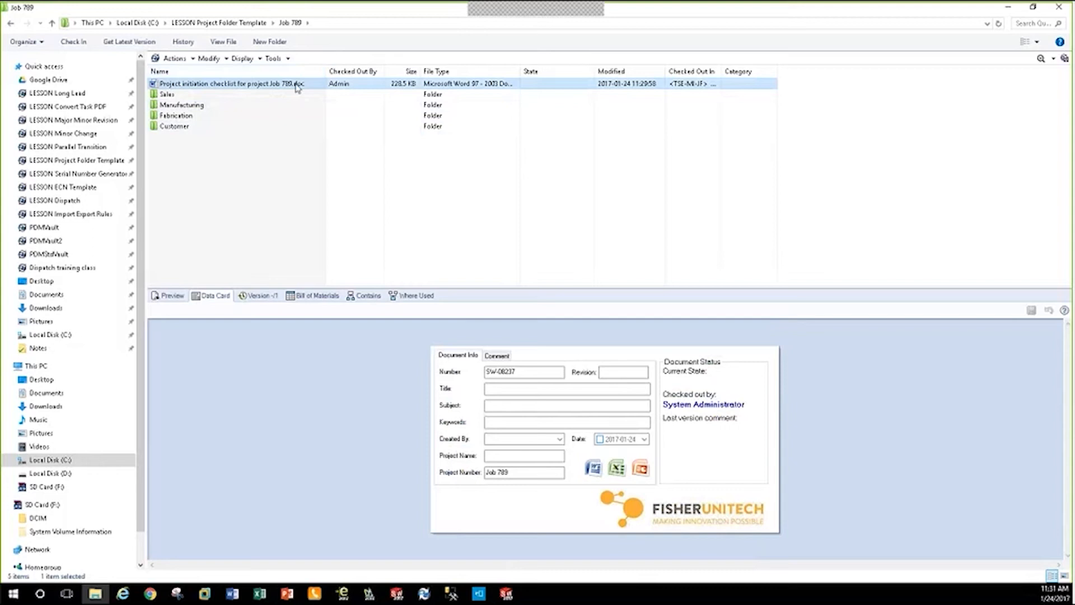
left_click(497, 371)
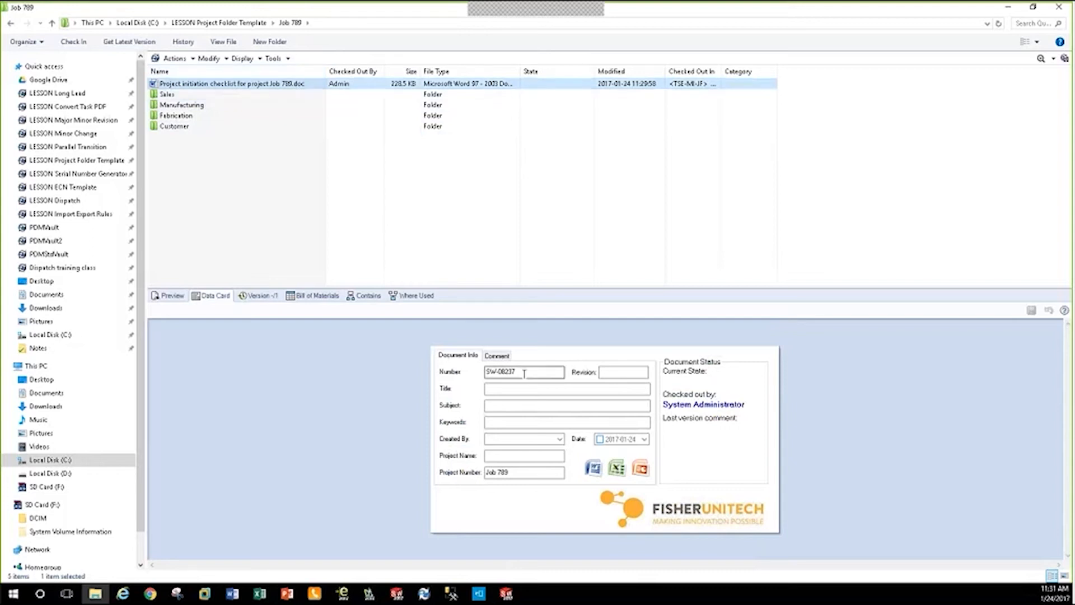
double_click(496, 371)
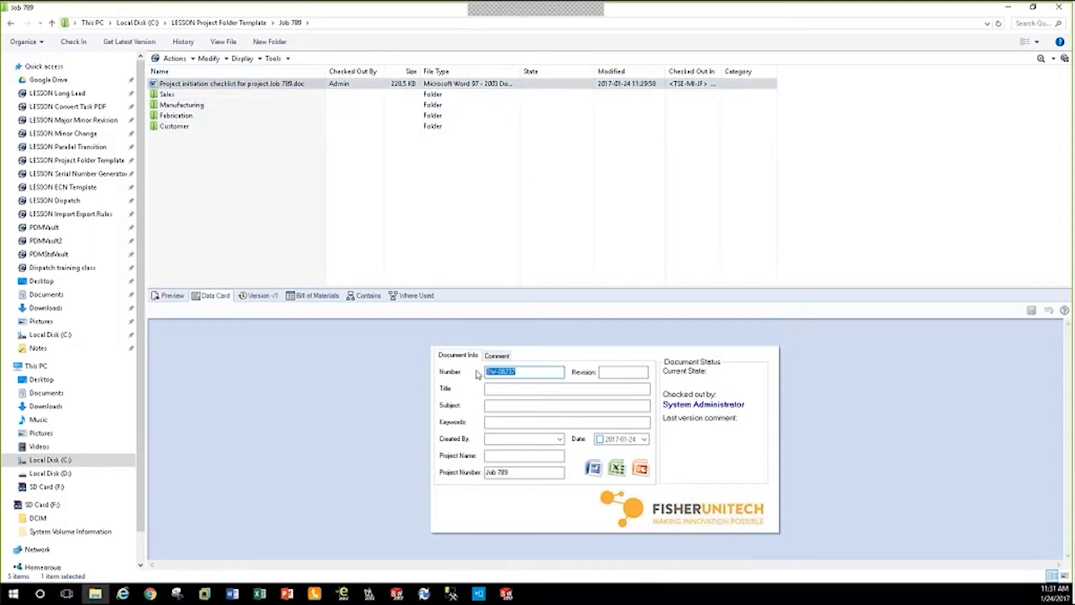
left_click(523, 387)
left_click_drag(516, 473, 474, 475)
left_click(259, 162)
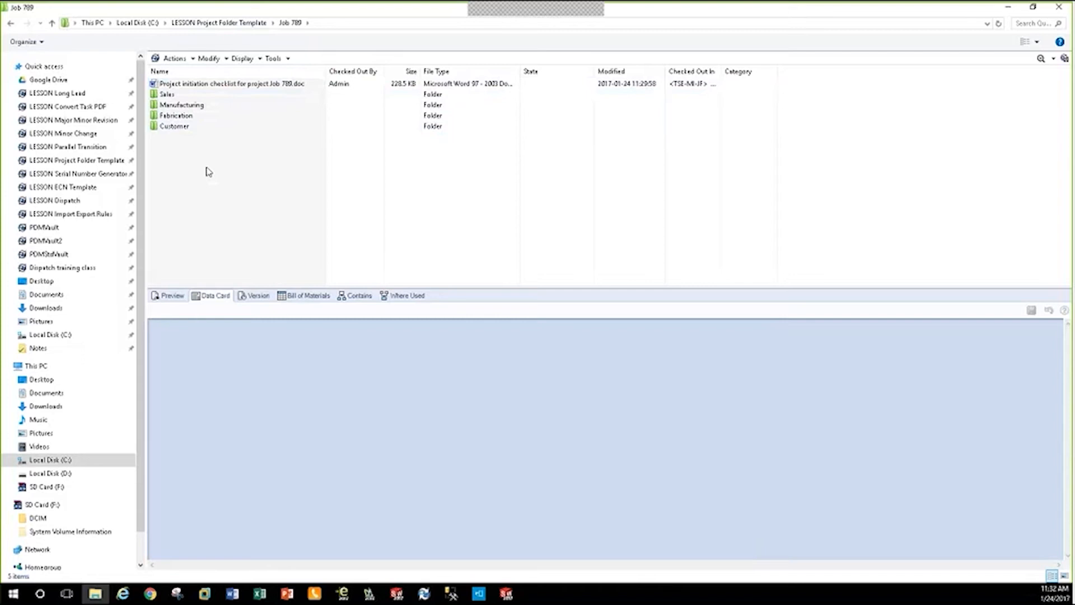
Switch to the LESSON ECN Template vault and check the project folders inside Designs before returning to the vault root.
left_click(65, 190)
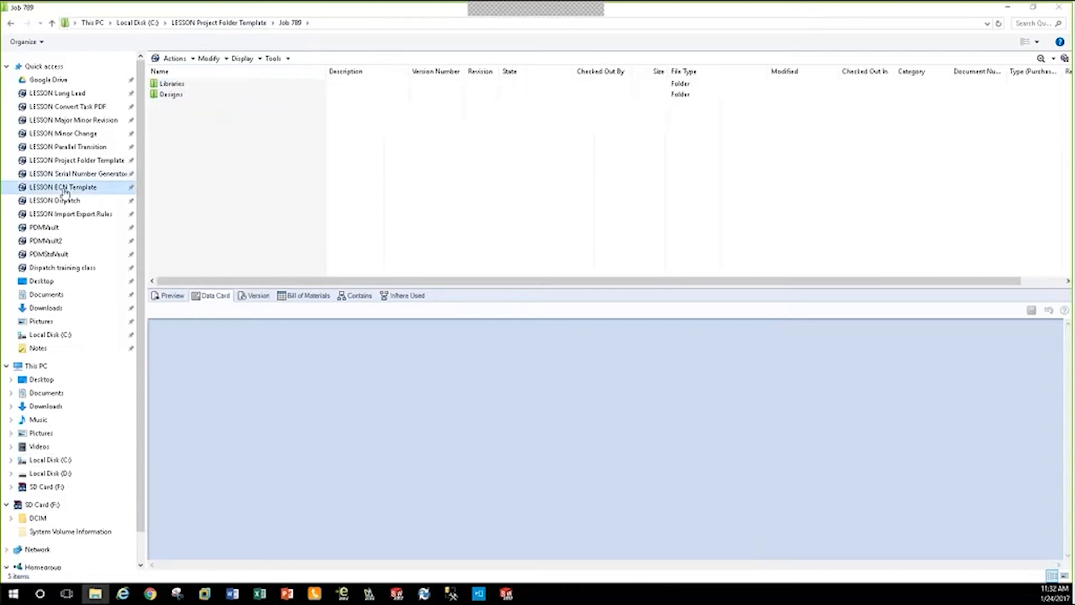
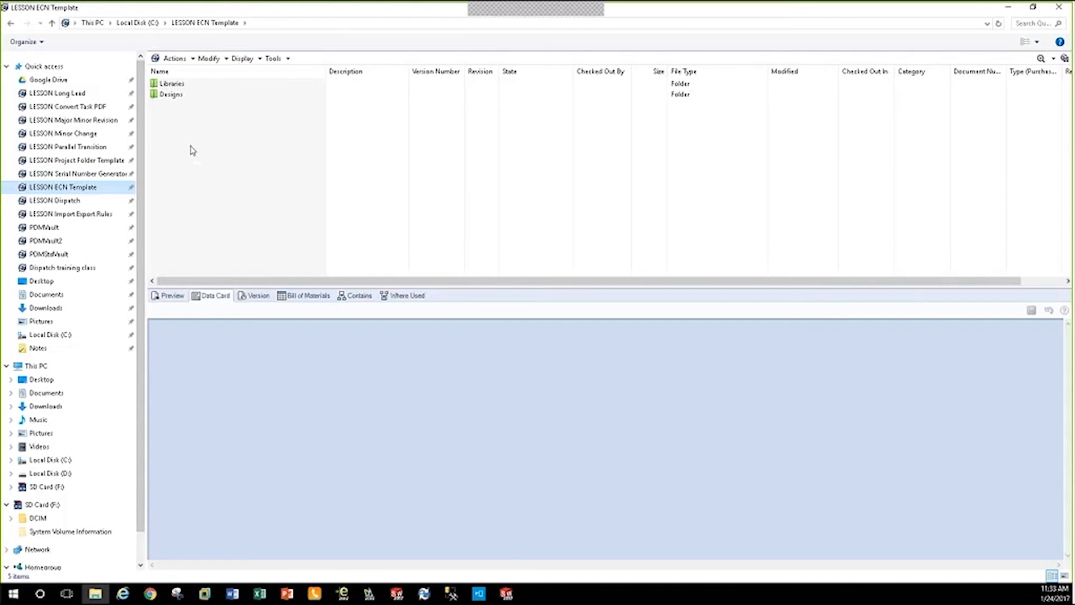
left_click(172, 95)
double_click(172, 96)
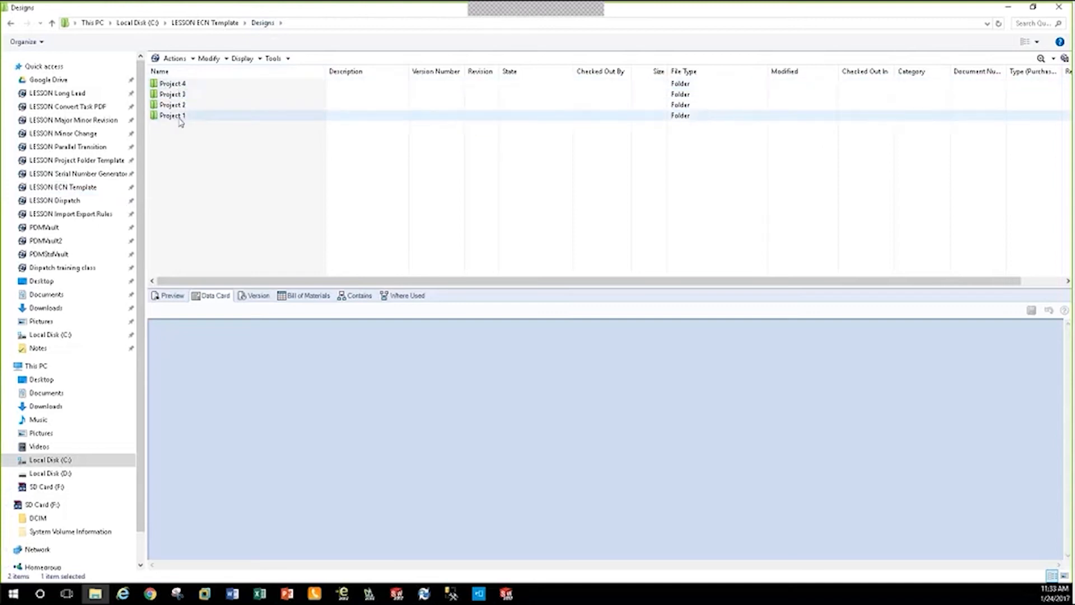
left_click(221, 24)
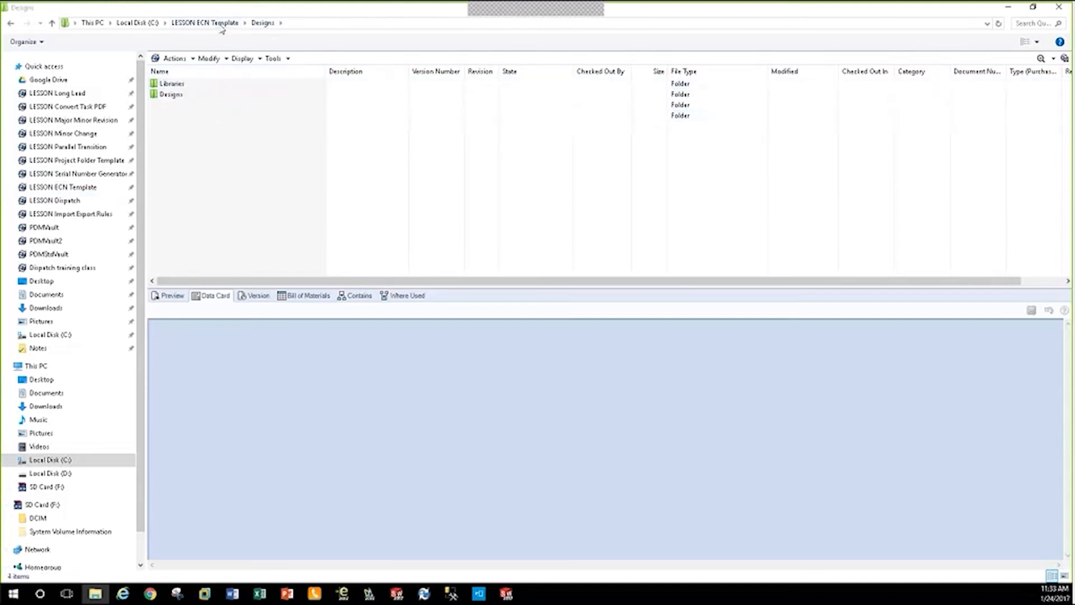
Start a new EC Document from the vault's template with Project 4 as the destination project.
right_click(213, 163)
left_click(248, 244)
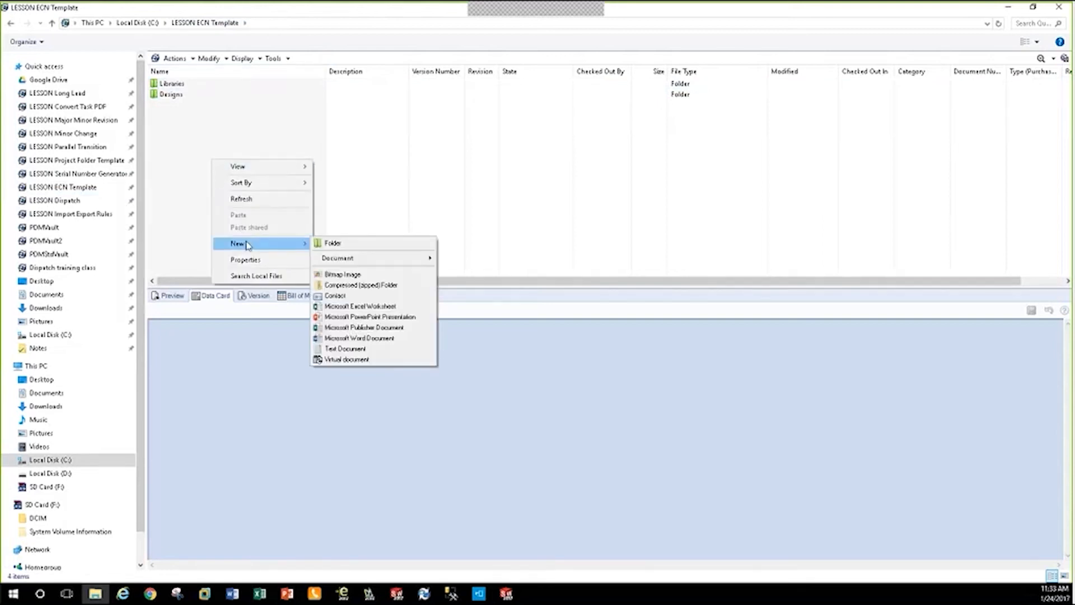
mouse_move(372, 258)
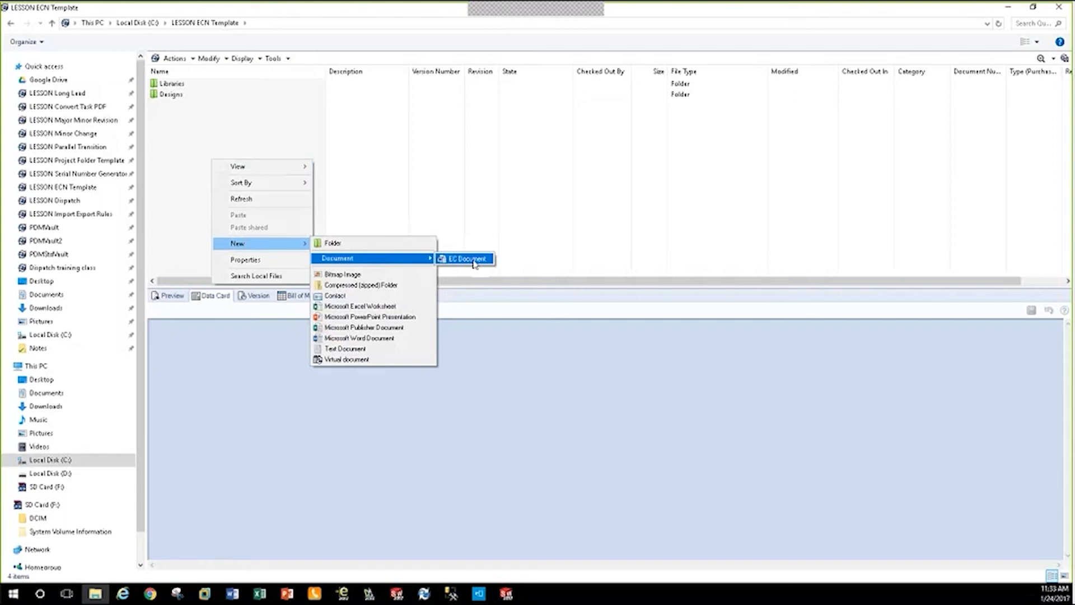
left_click(469, 259)
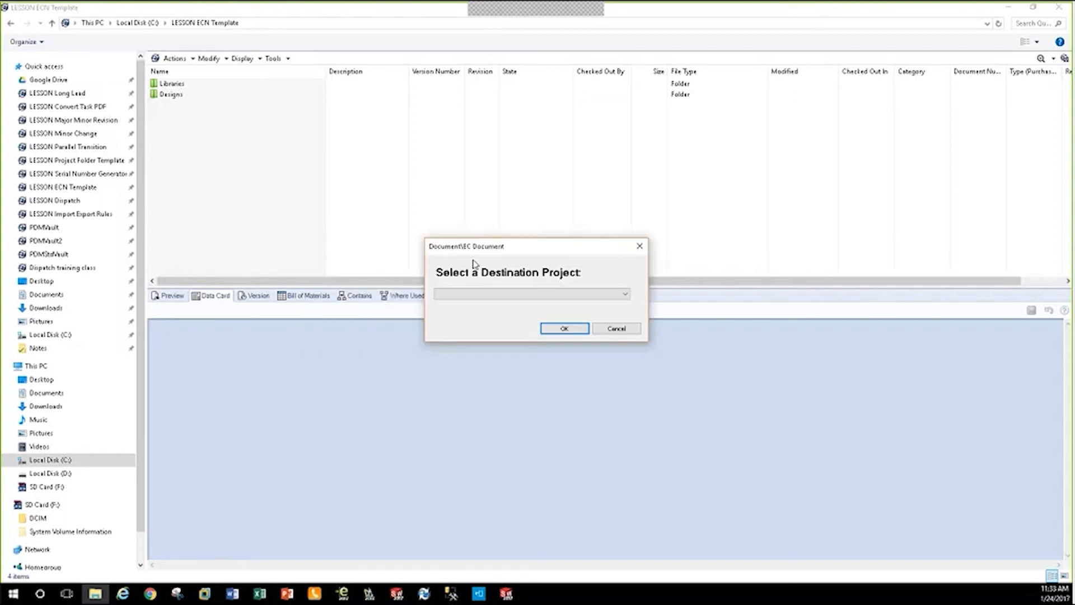
left_click(456, 295)
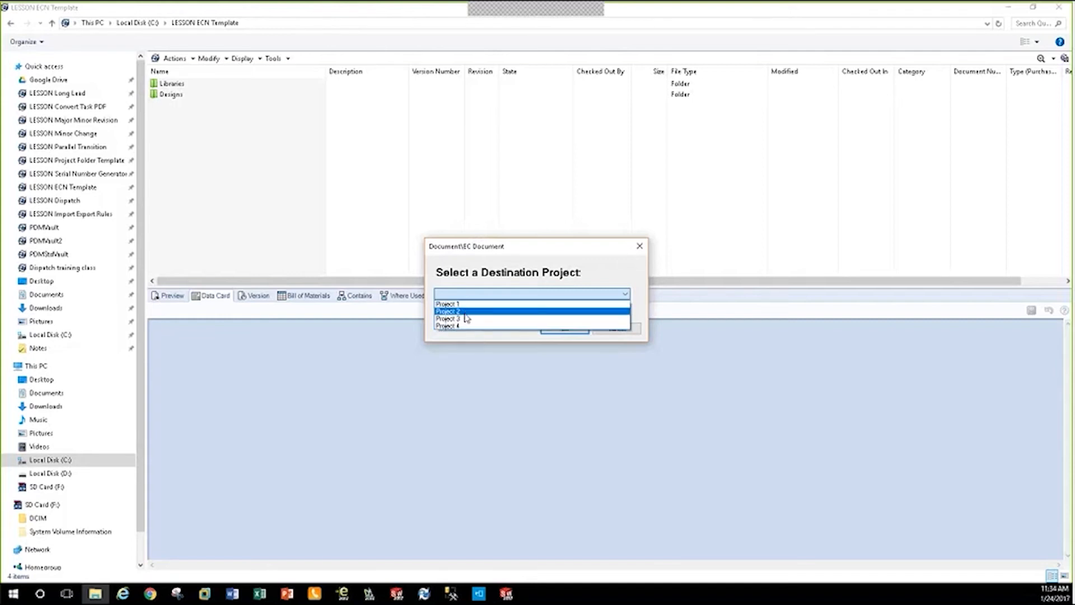
left_click(467, 326)
left_click(558, 329)
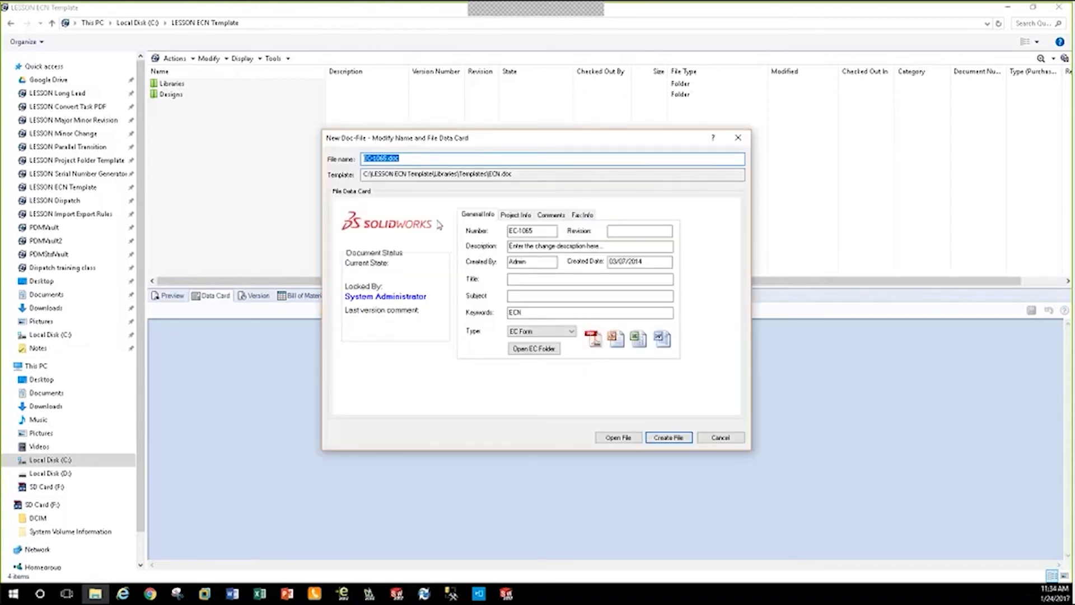
Examine the Number field on the new EC document's data card.
left_click(531, 231)
left_click_drag(531, 231, 502, 235)
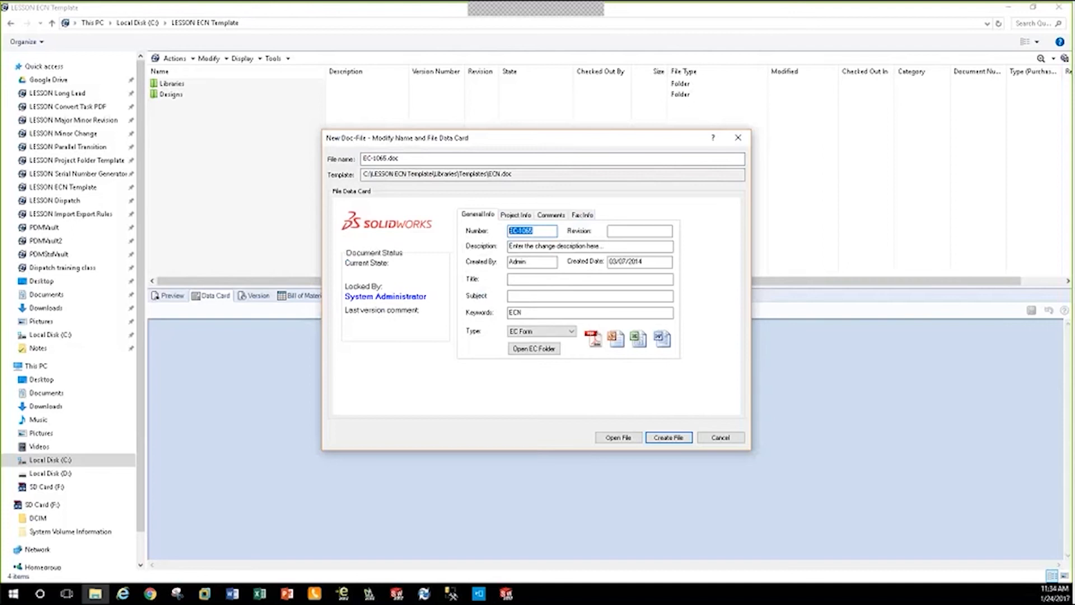
left_click(538, 230)
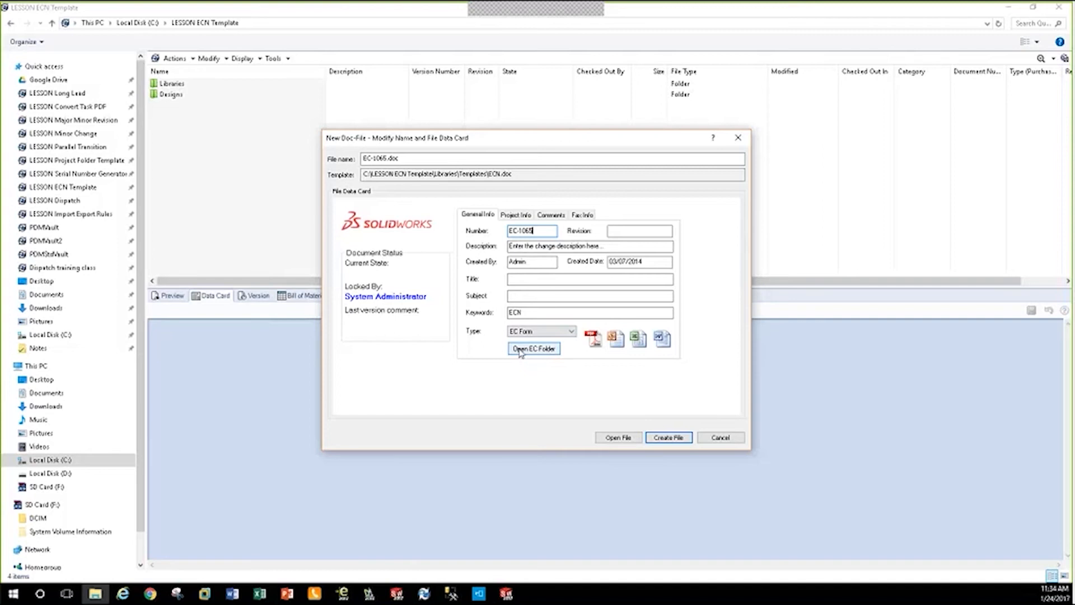
Open the EC folder from the new document's data card, and create the EC-1065.doc file.
left_click(551, 354)
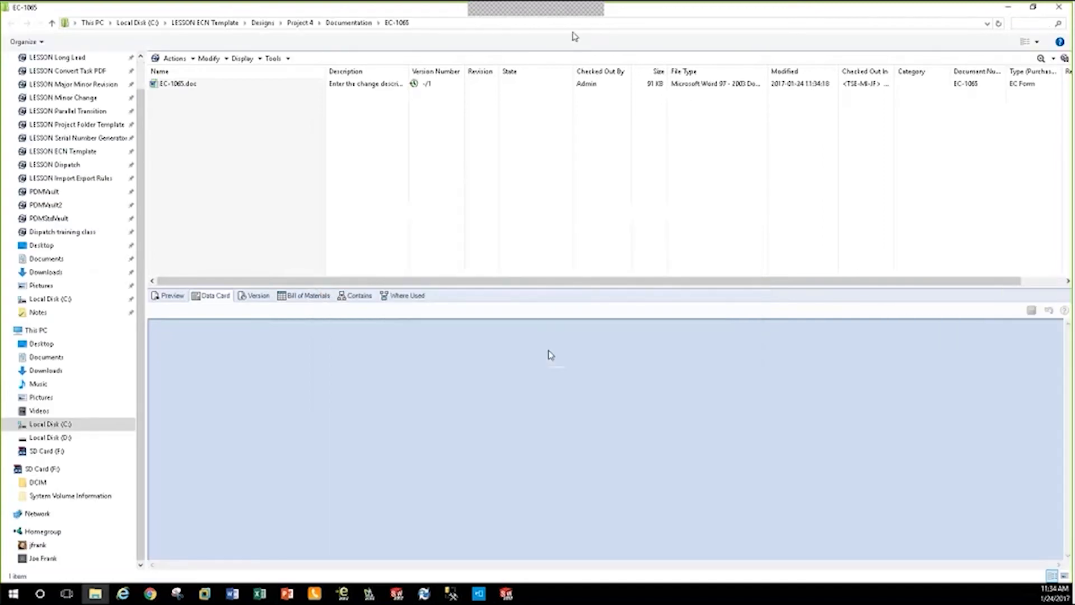
left_click_drag(652, 10, 638, 480)
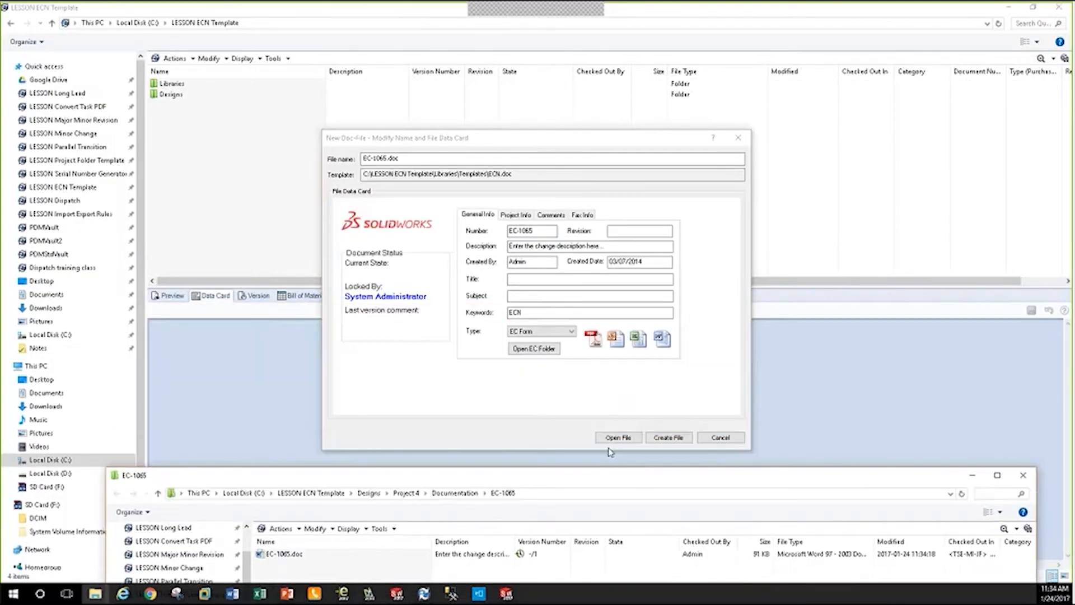
left_click(663, 441)
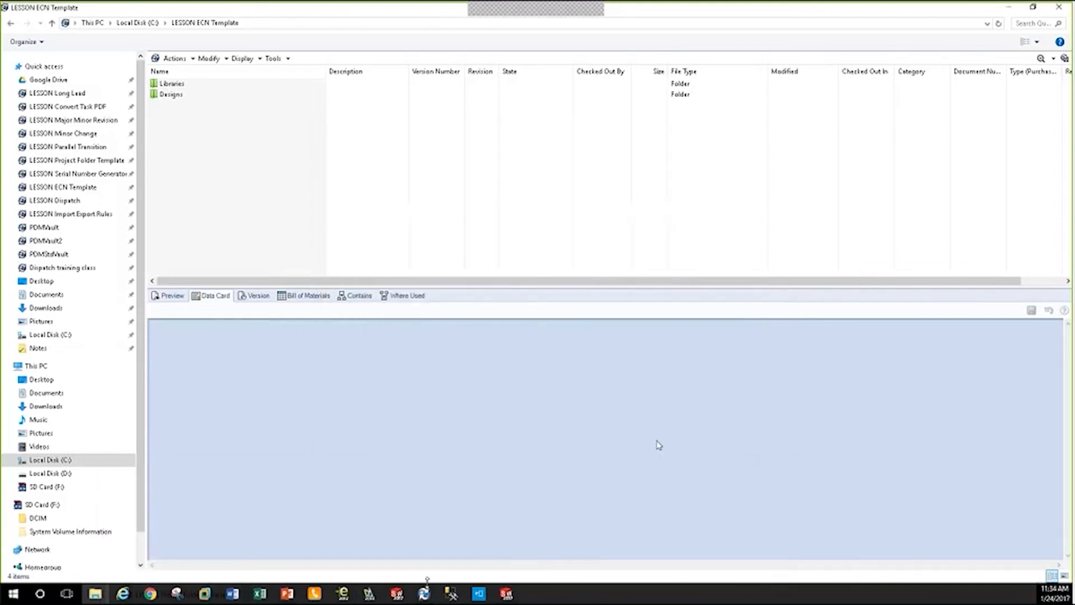
Bring up the EC-1065 folder window to examine its path and contents, and move it clear of the vault listing.
mouse_move(100, 598)
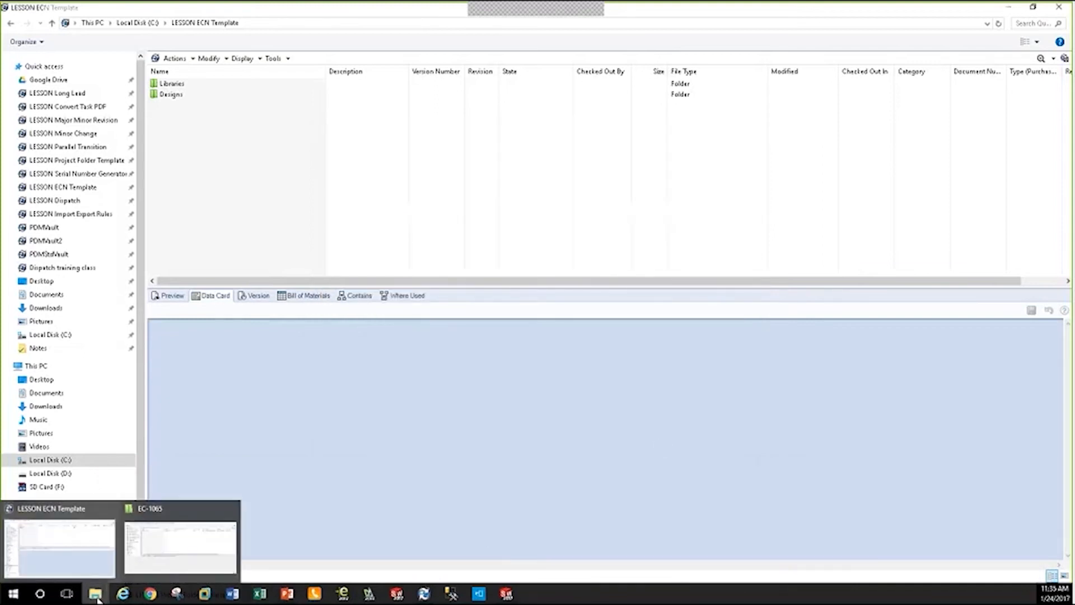
left_click(157, 554)
left_click_drag(379, 479, 390, 85)
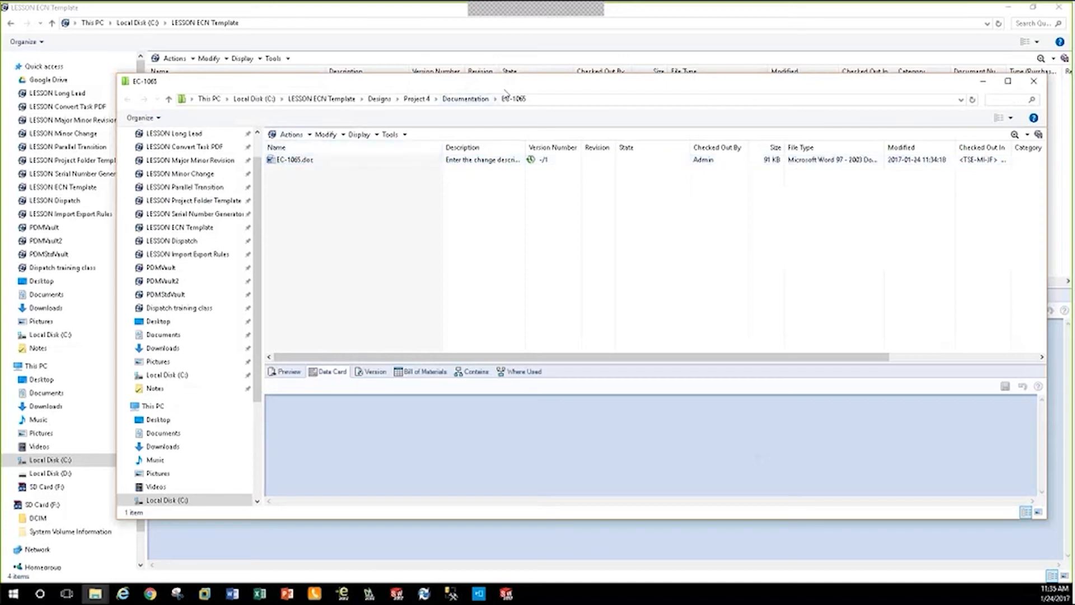
left_click_drag(505, 91, 506, 384)
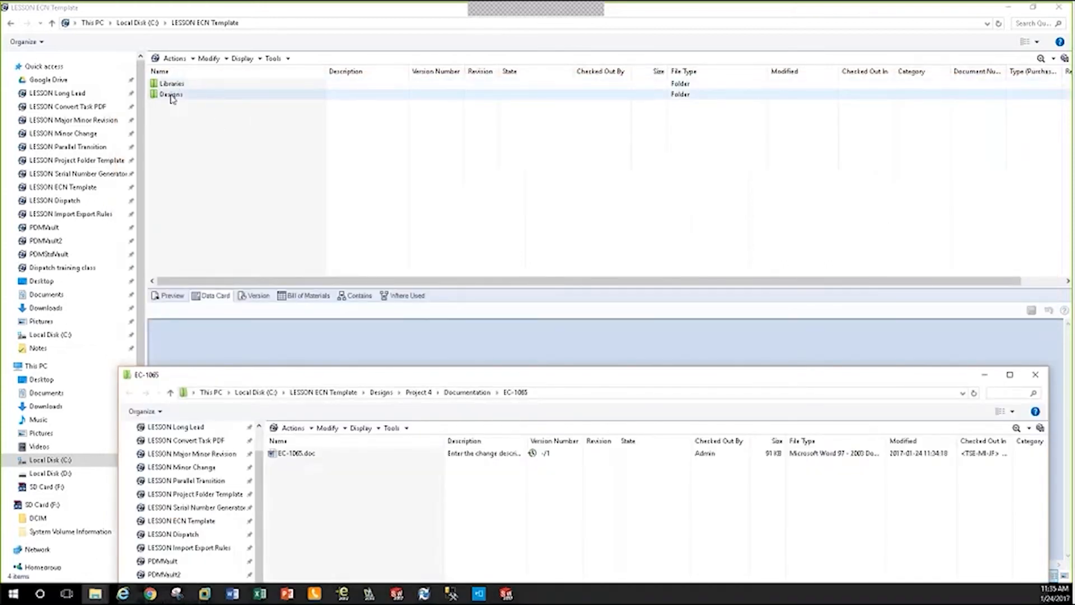
Browse the vault's Designs folder through Project 4 and Documentation into EC-1065, and return to the vault root.
double_click(171, 95)
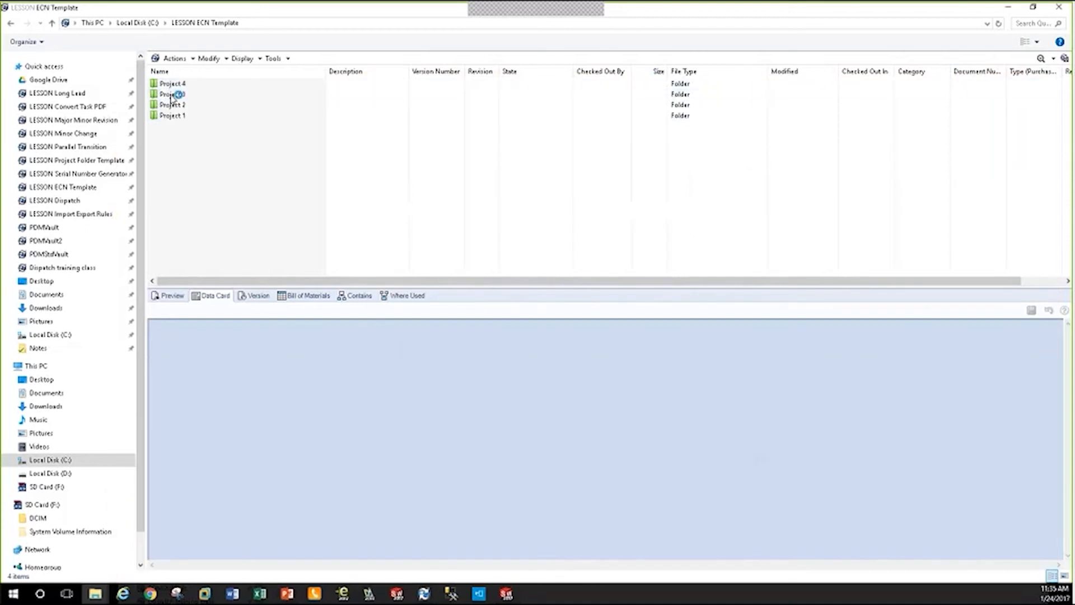
double_click(179, 85)
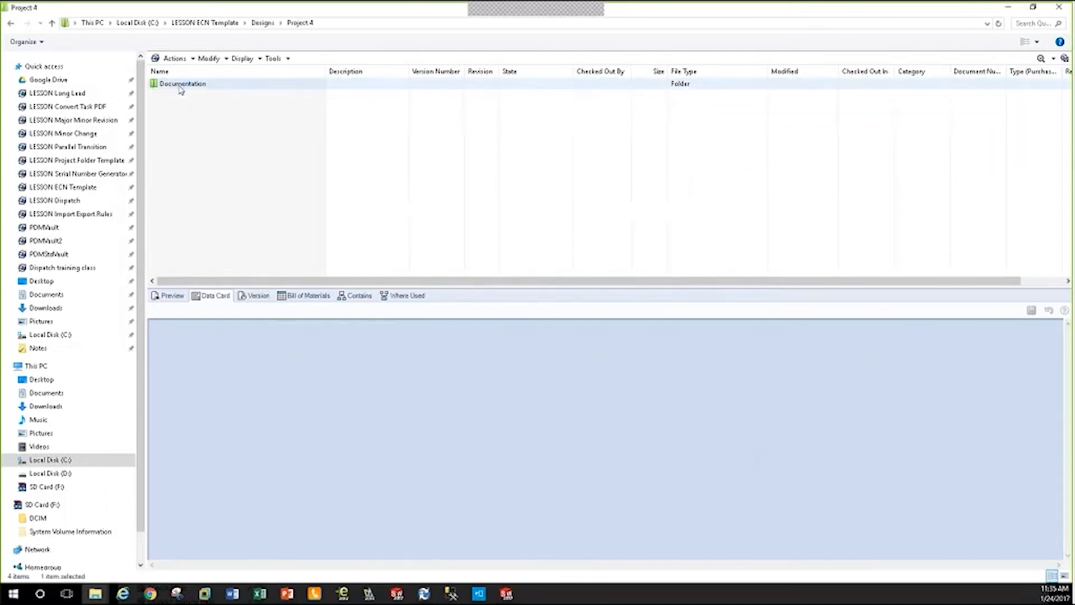
double_click(180, 85)
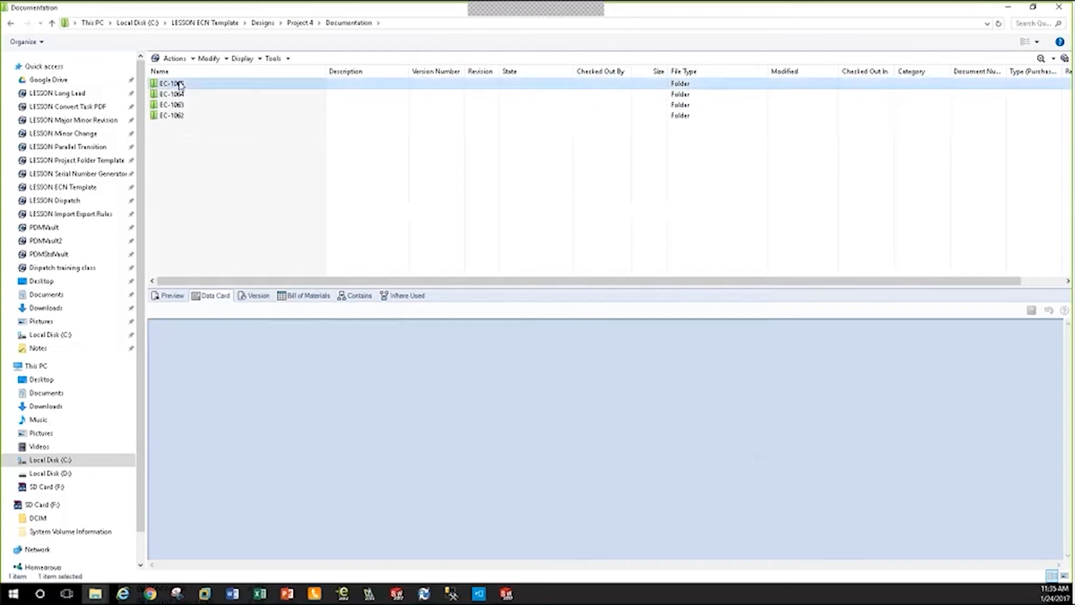
double_click(179, 84)
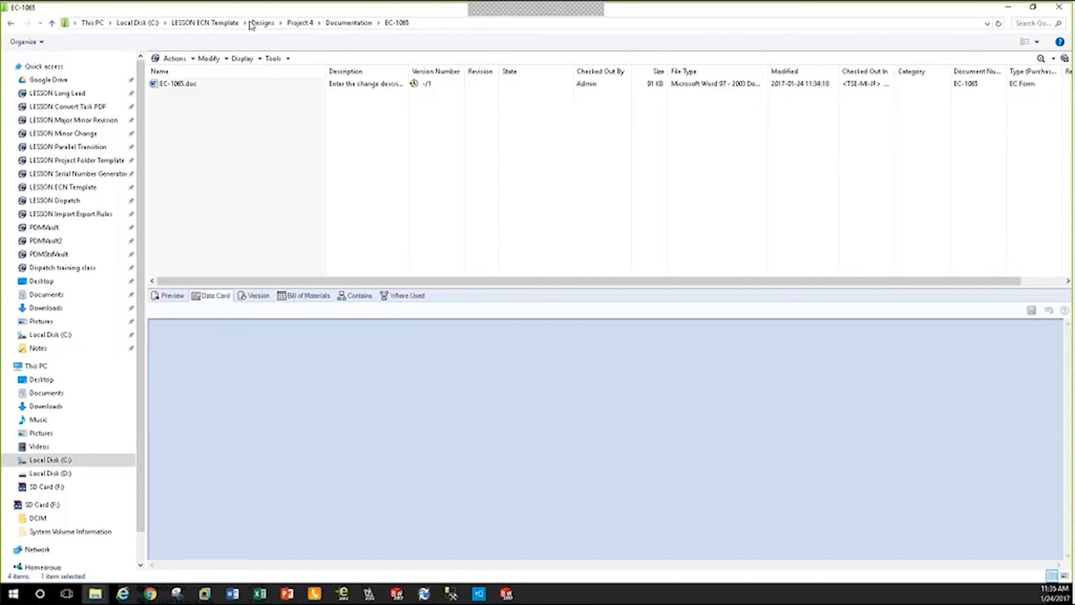
left_click(213, 23)
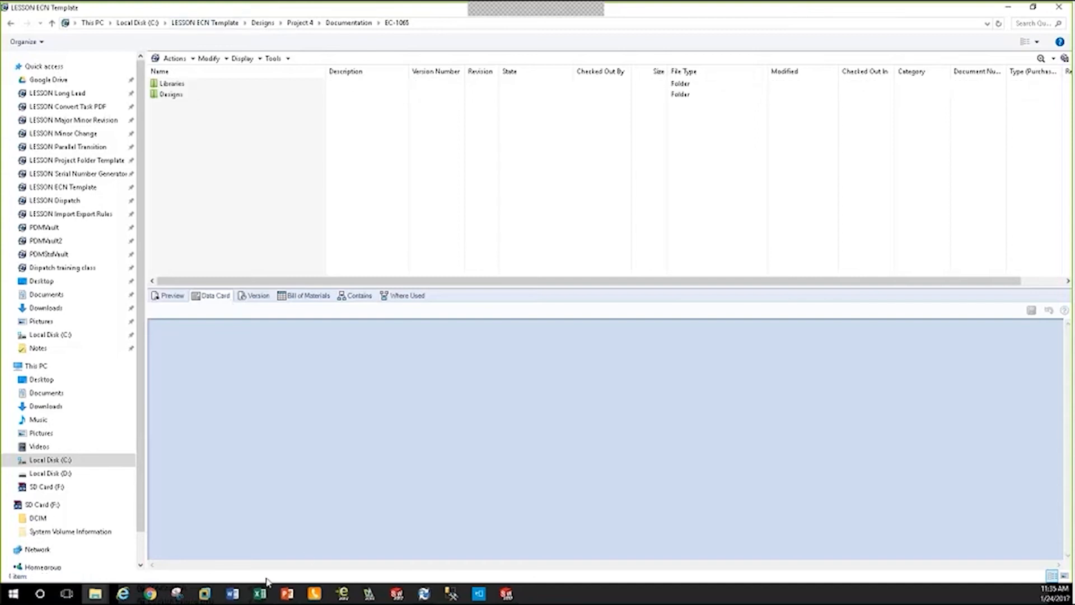
Copy TESTWordDoc.docx from the MISC demo files folder into the EC-1065 folder, with both folder windows arranged side by side.
mouse_move(96, 597)
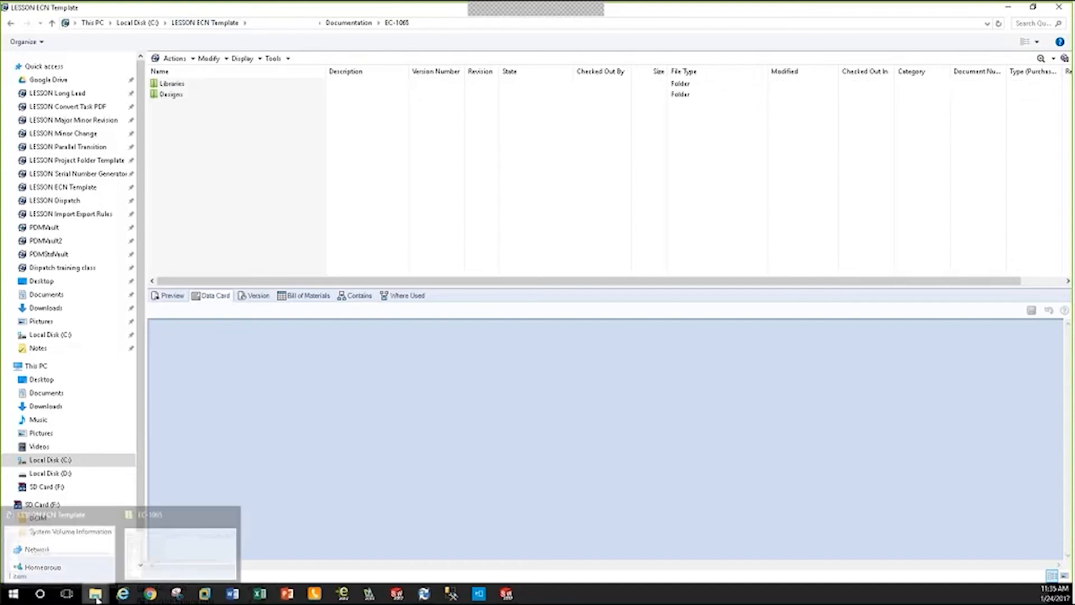
left_click(166, 553)
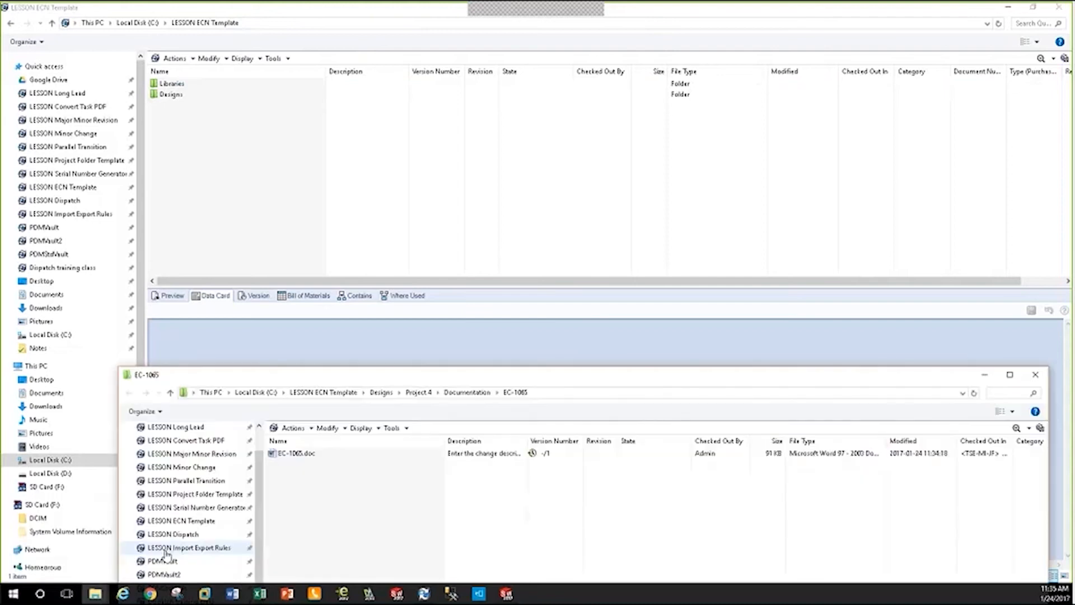
left_click_drag(421, 379, 412, 120)
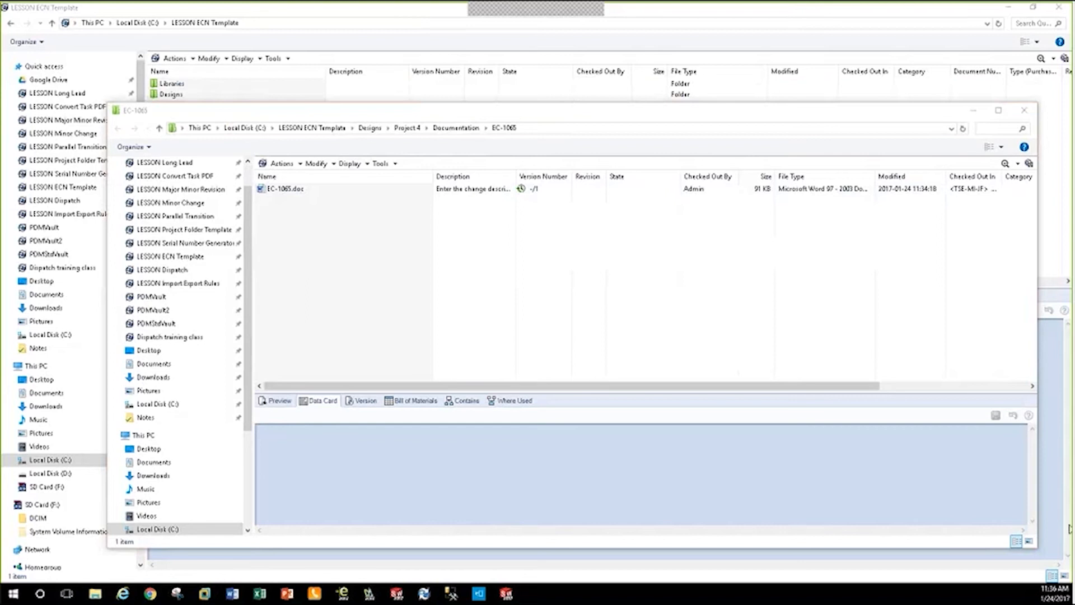
key("alt+Tab")
left_click_drag(647, 122, 977, 249)
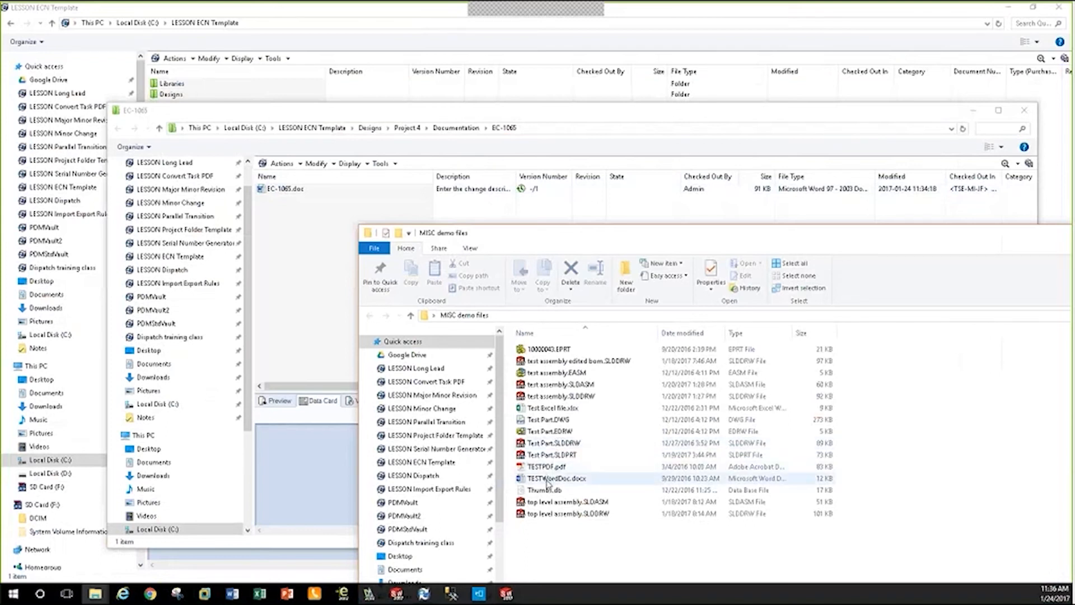
left_click_drag(548, 481, 303, 242)
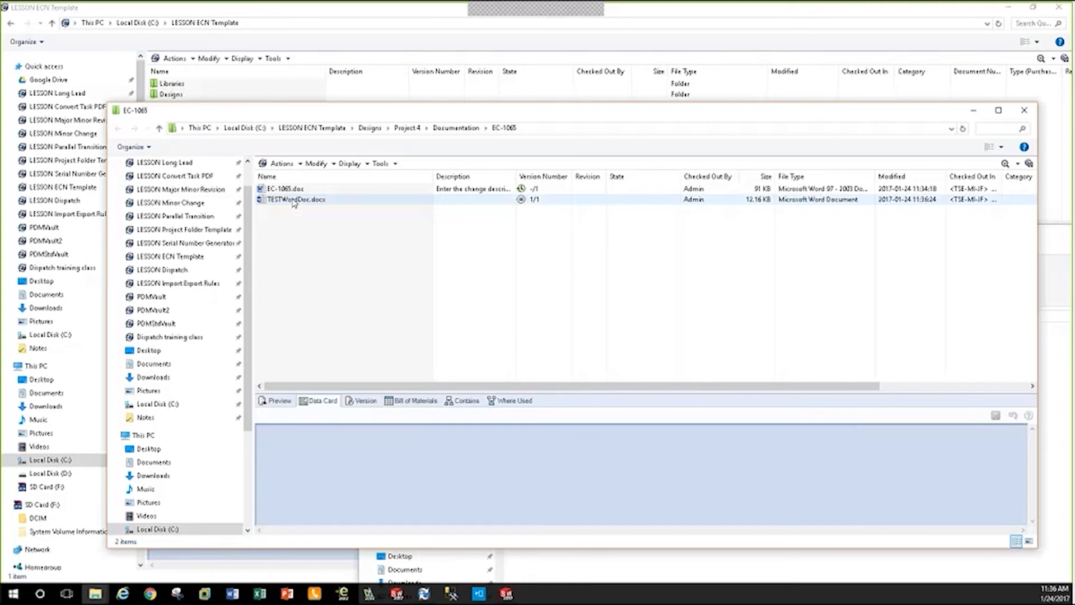
Paste TESTWordDoc.docx as a reference onto EC-1065.doc, with Add Reference enabled and Show in Bill of Materials disabled.
right_click(293, 203)
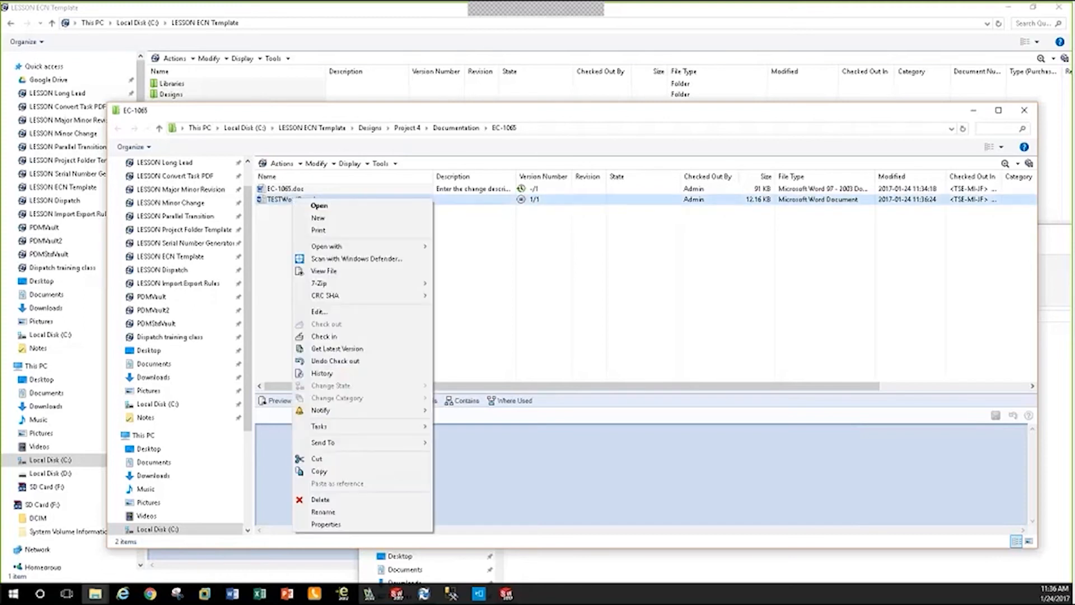
left_click(336, 471)
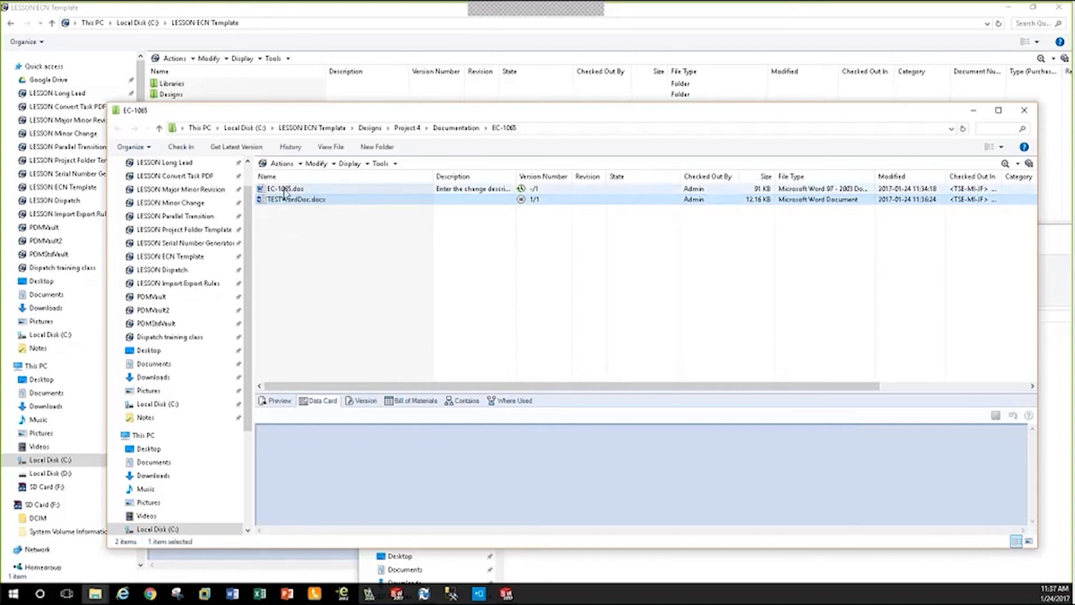
left_click(286, 191)
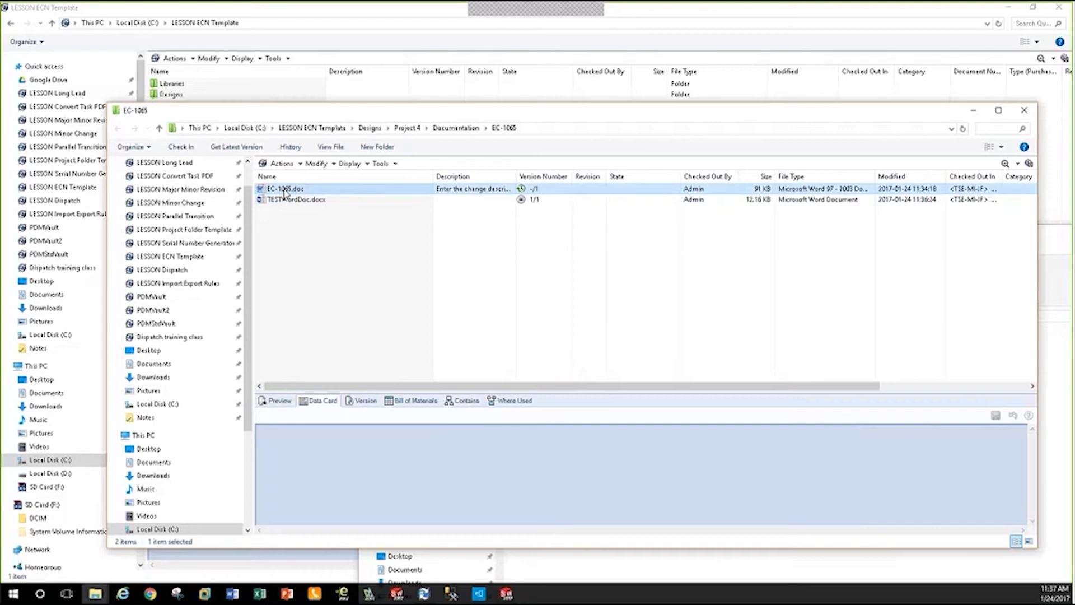
right_click(286, 192)
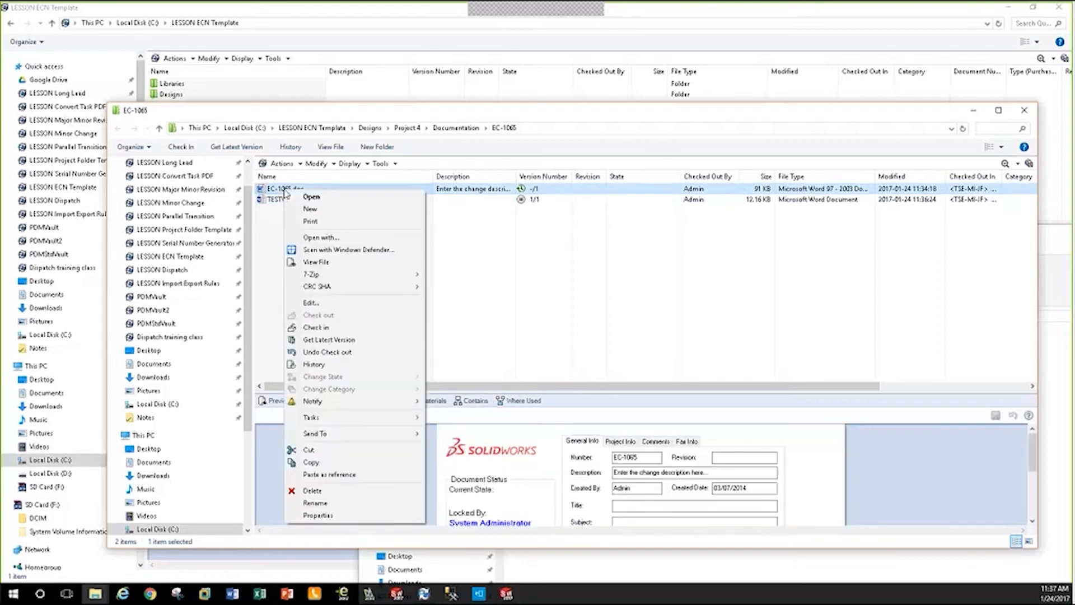
left_click(323, 476)
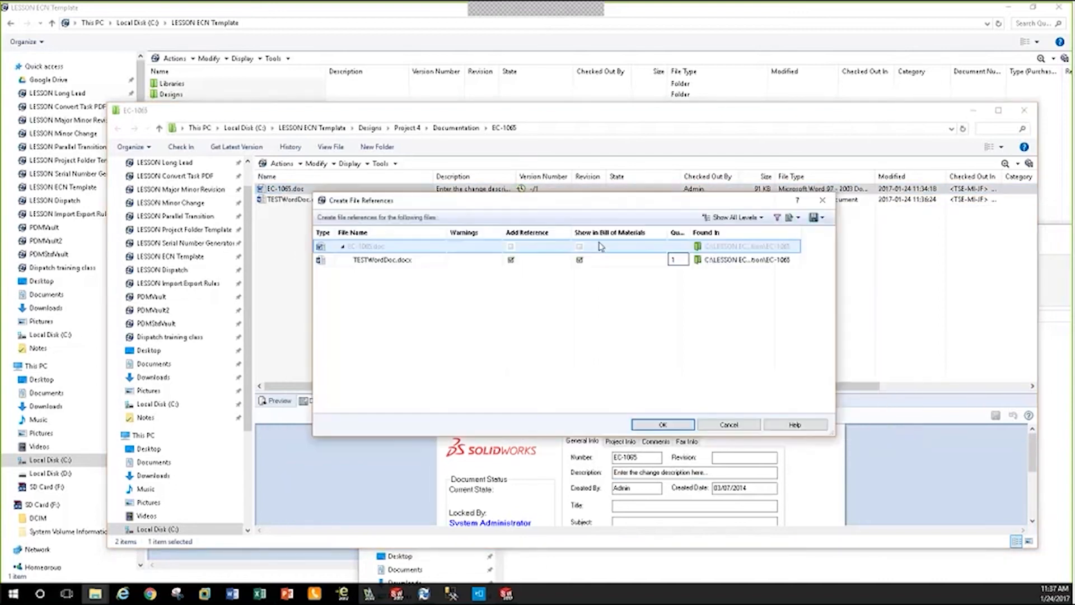
left_click(580, 261)
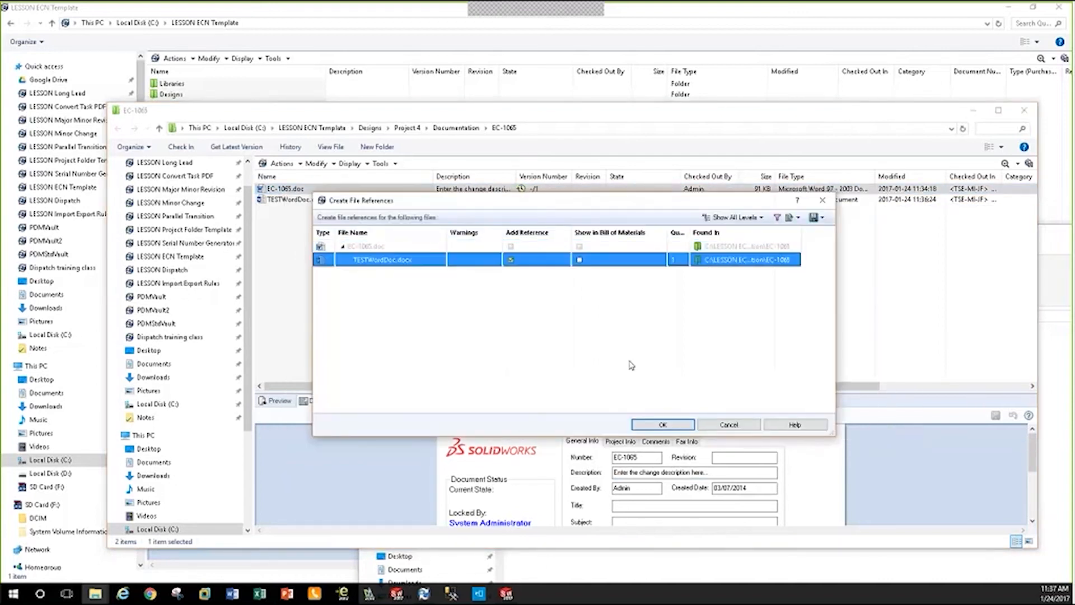
left_click(511, 261)
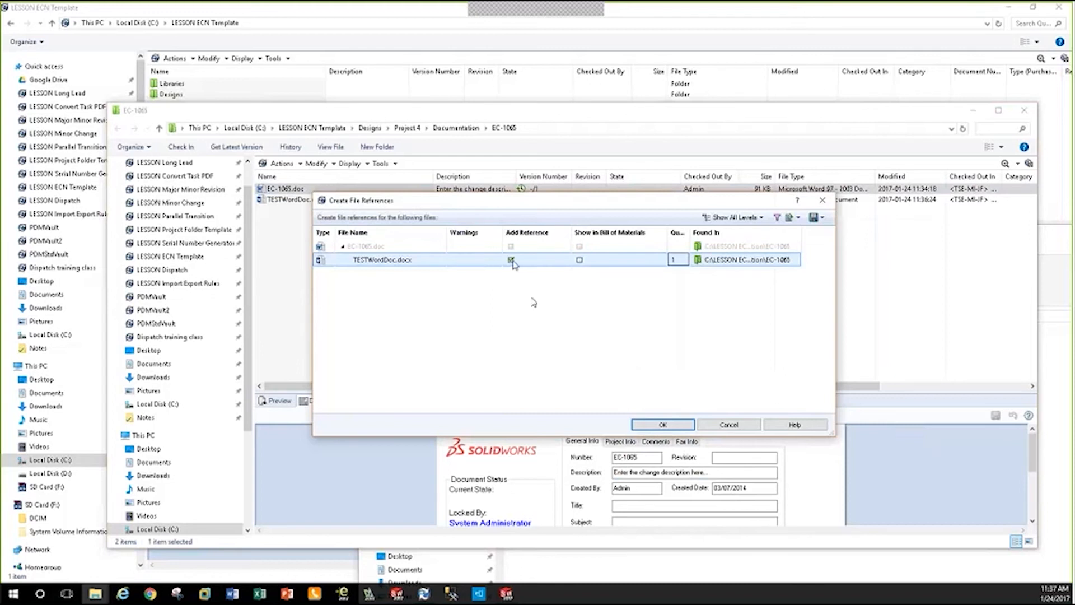
left_click(667, 424)
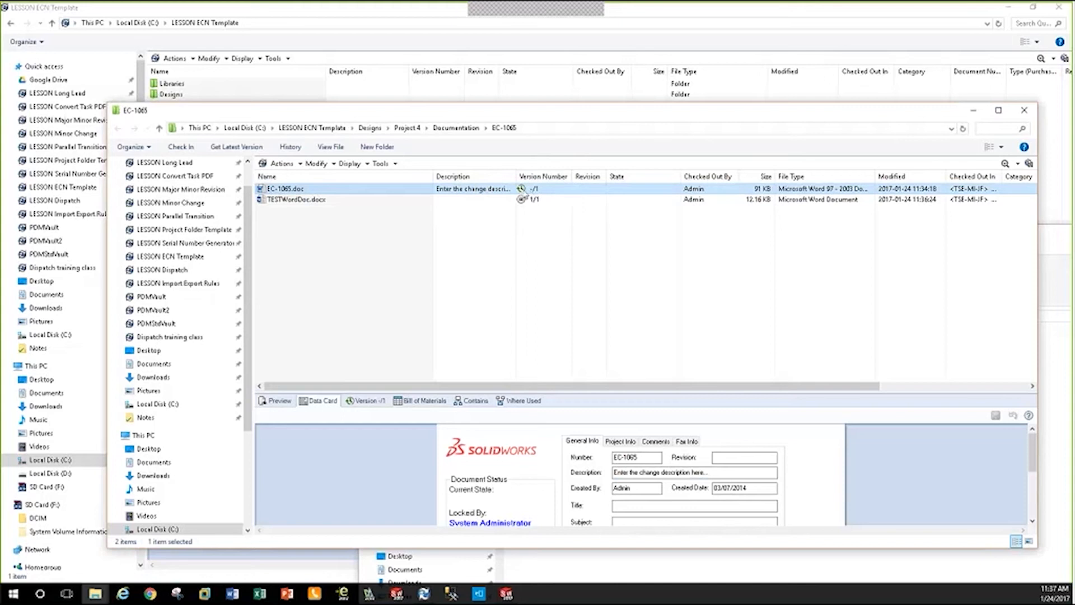
Check in EC-1065.doc together with its referenced TESTWordDoc.docx, and clear the file selection.
right_click(318, 190)
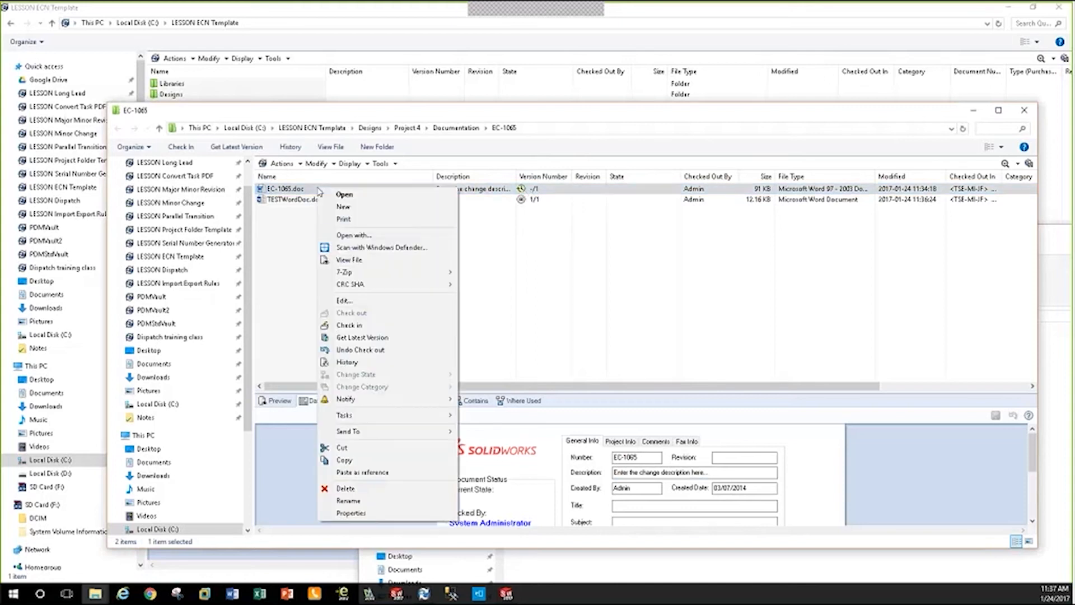
left_click(350, 325)
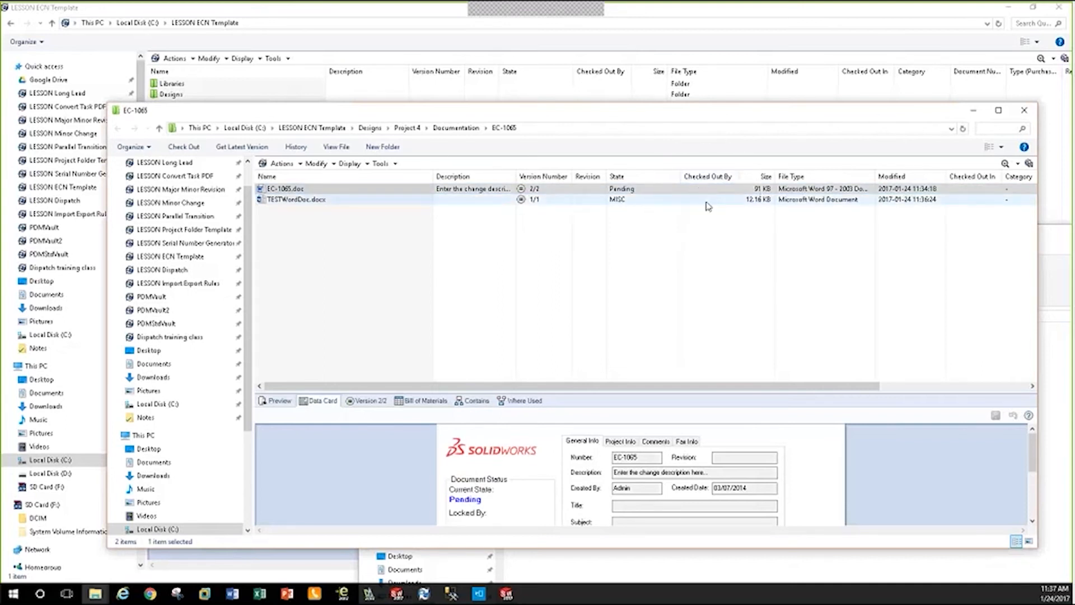
left_click(364, 217)
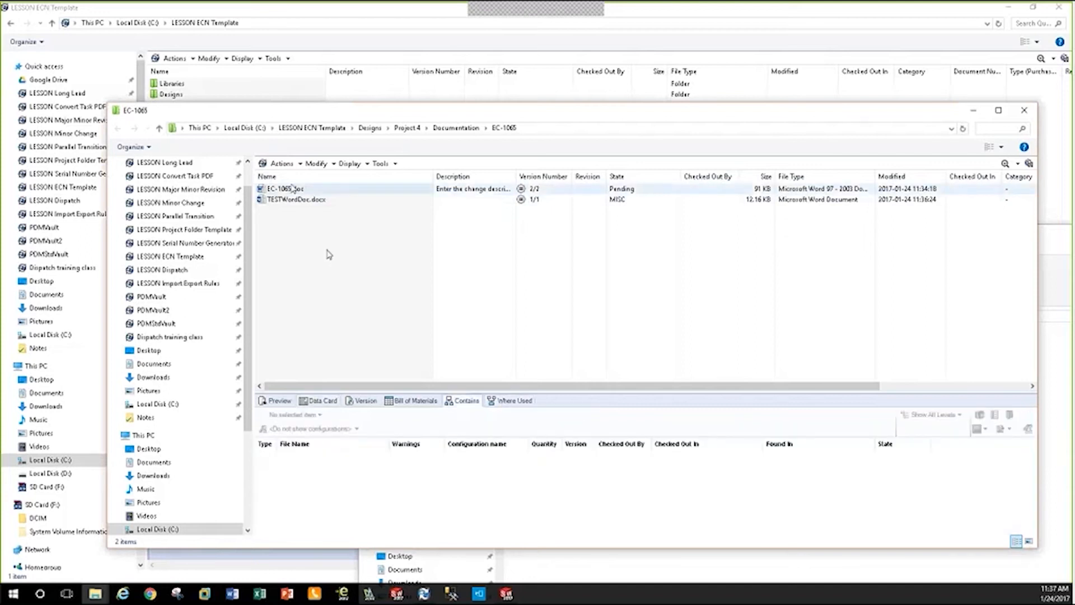
Examine the contained references and the bill of materials of EC-1065.doc.
left_click(287, 191)
left_click(315, 473)
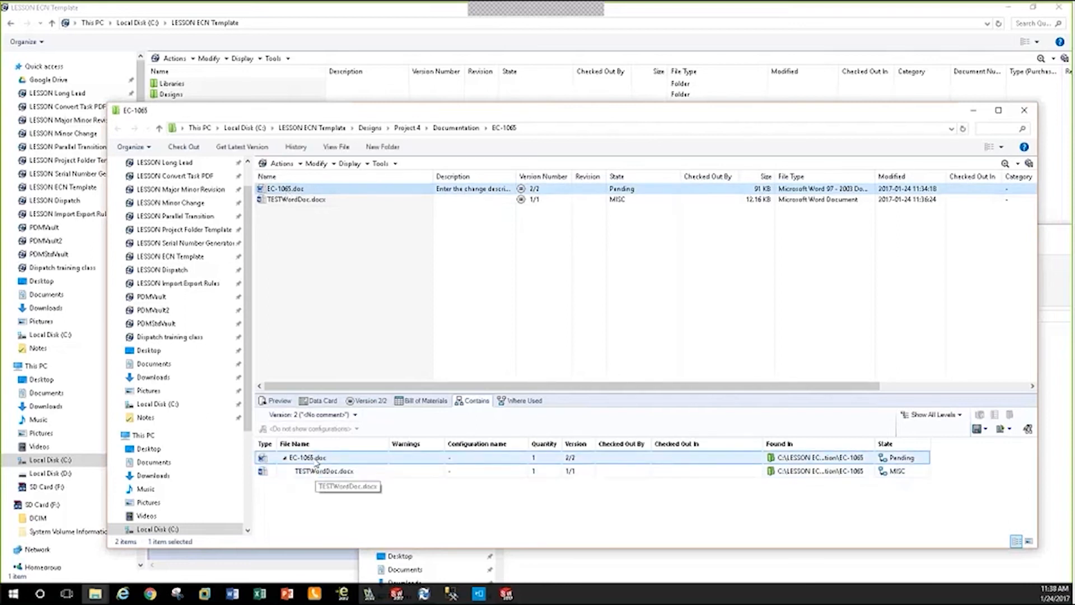
left_click(424, 402)
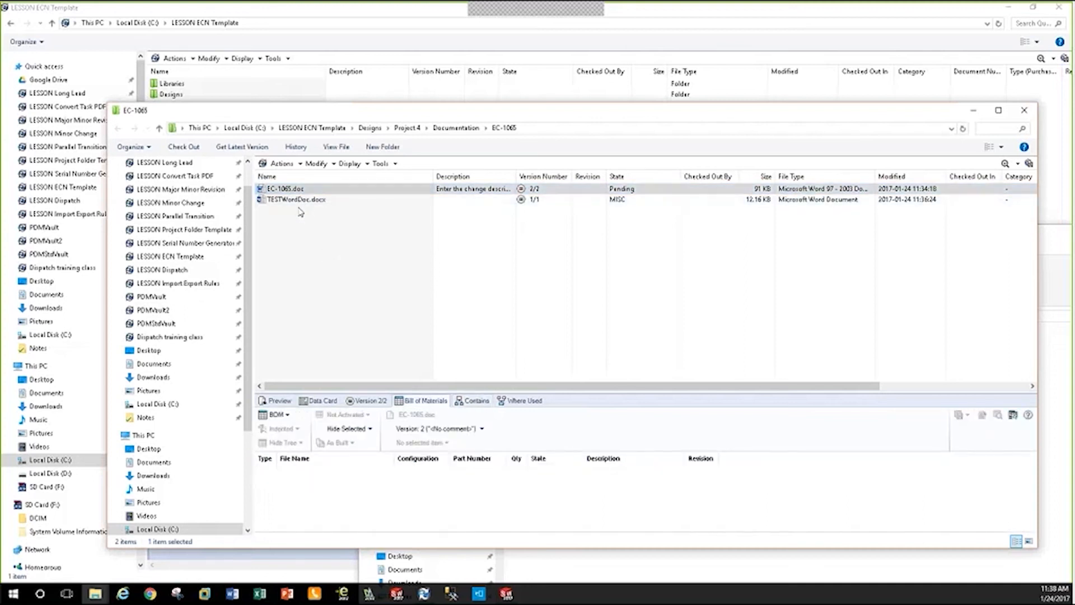
left_click(518, 401)
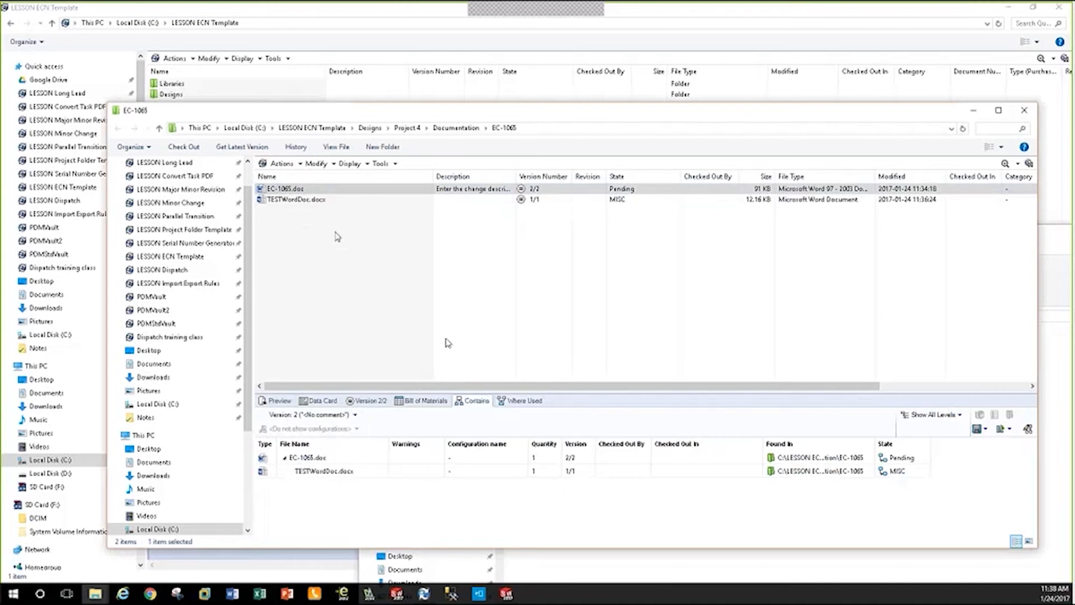
left_click(328, 471)
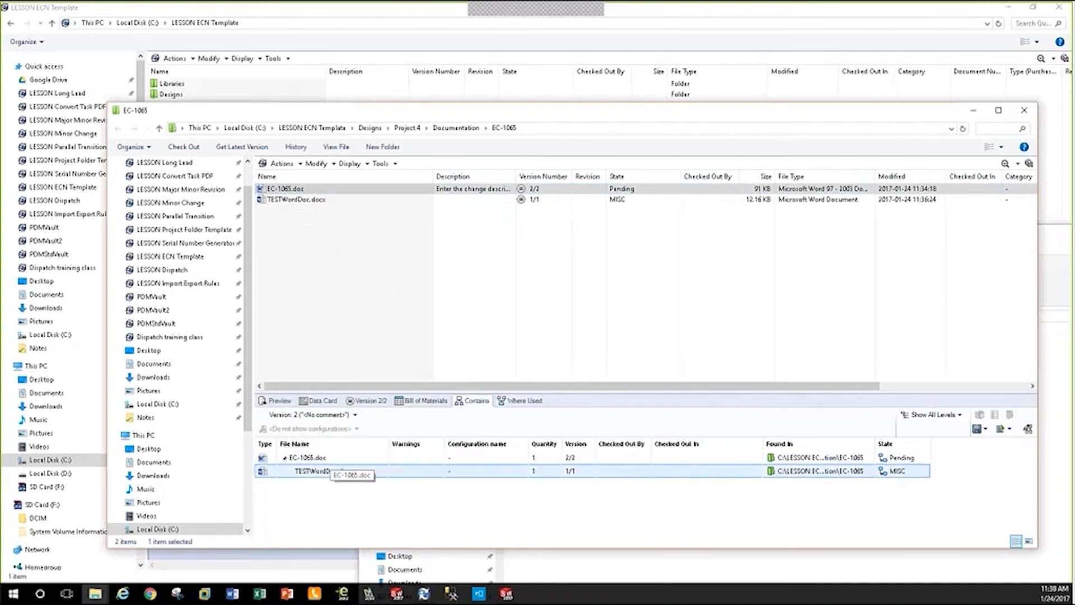
left_click(321, 312)
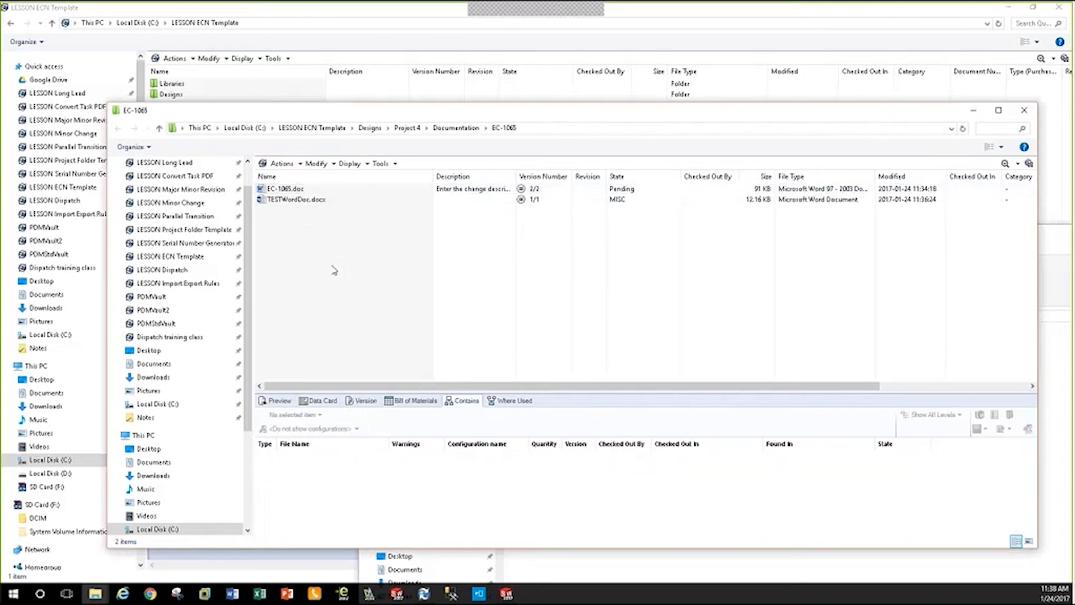
Examine where TESTWordDoc.docx is used and compare that with its contained references.
left_click(301, 201)
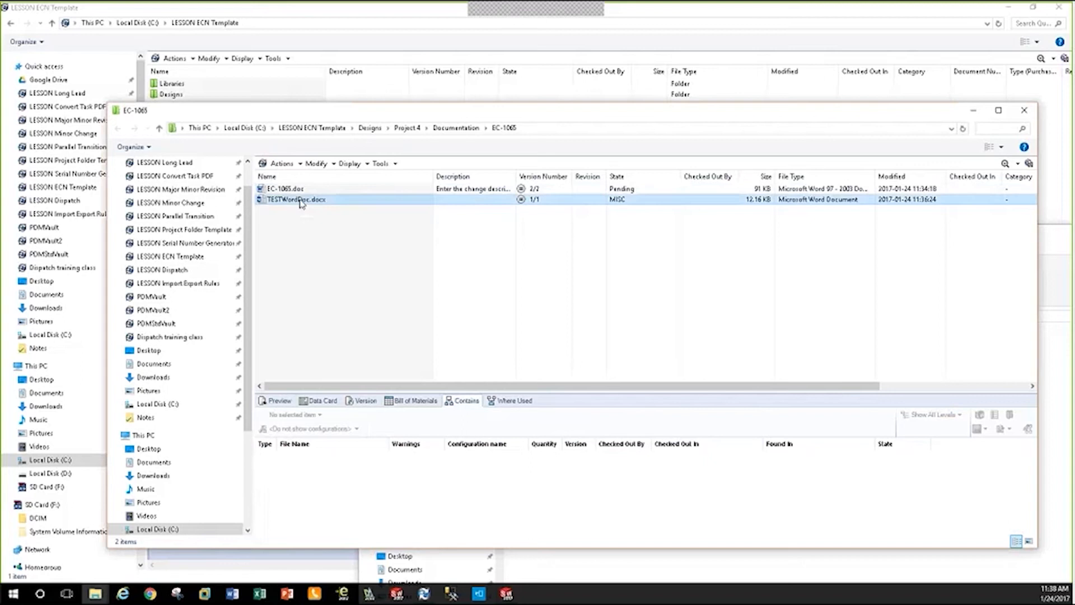
left_click(522, 402)
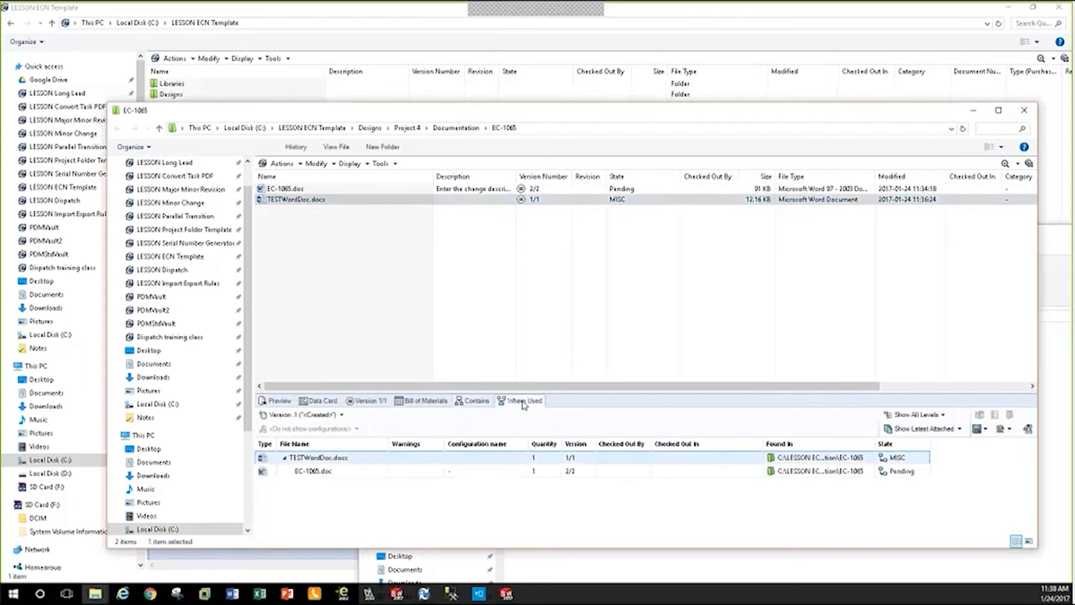
left_click(323, 471)
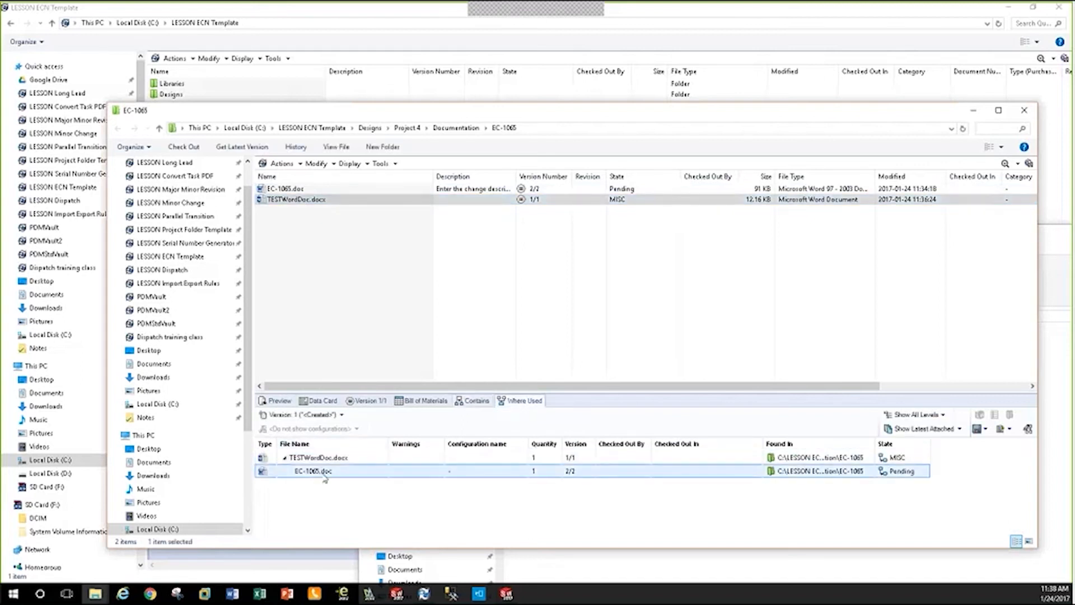
key("Up")
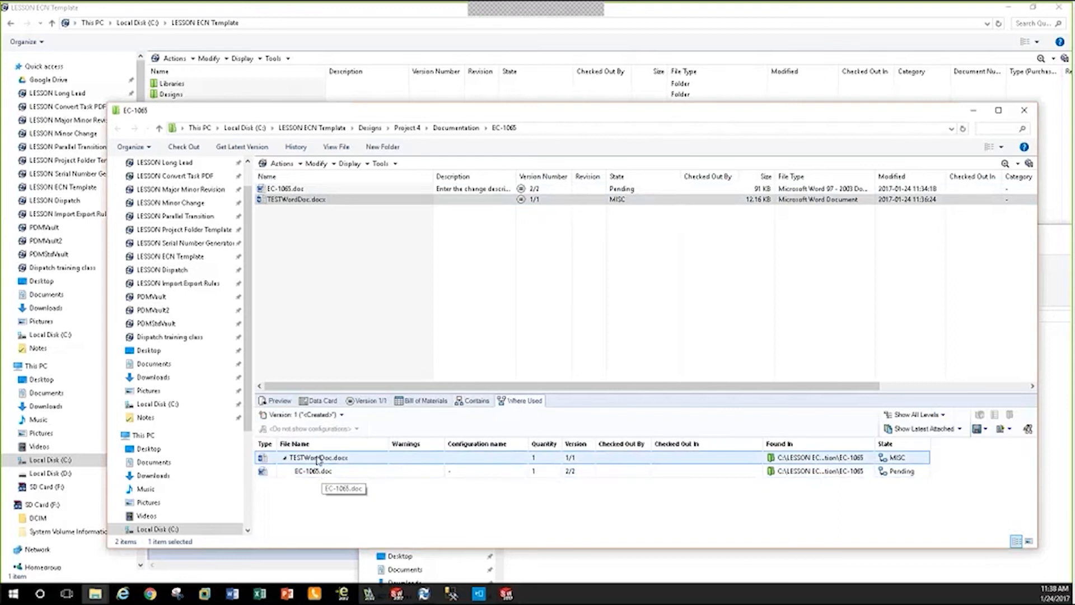
left_click(318, 471)
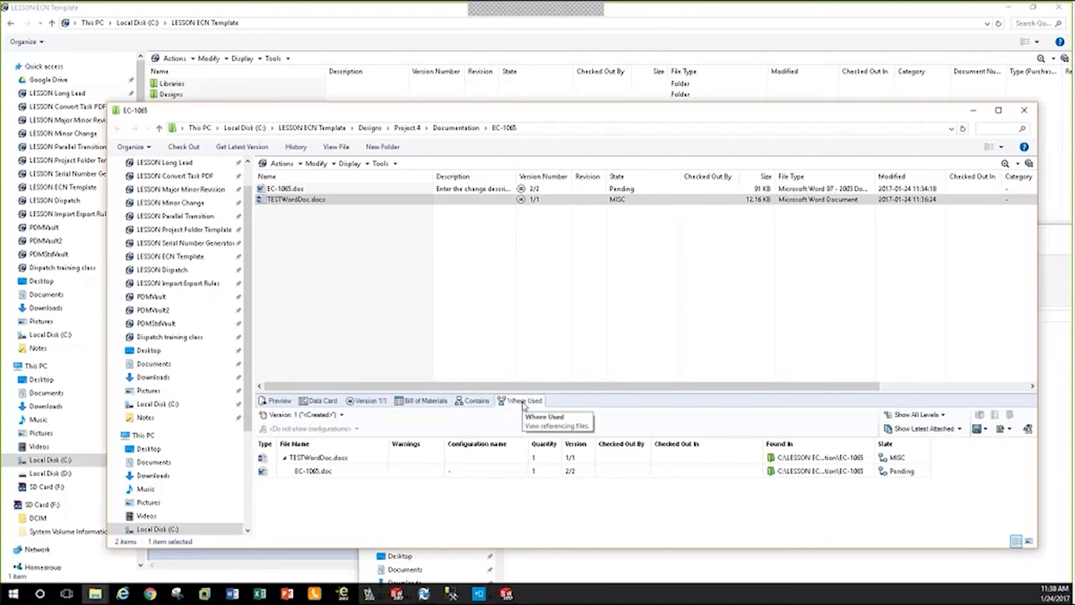
left_click(476, 400)
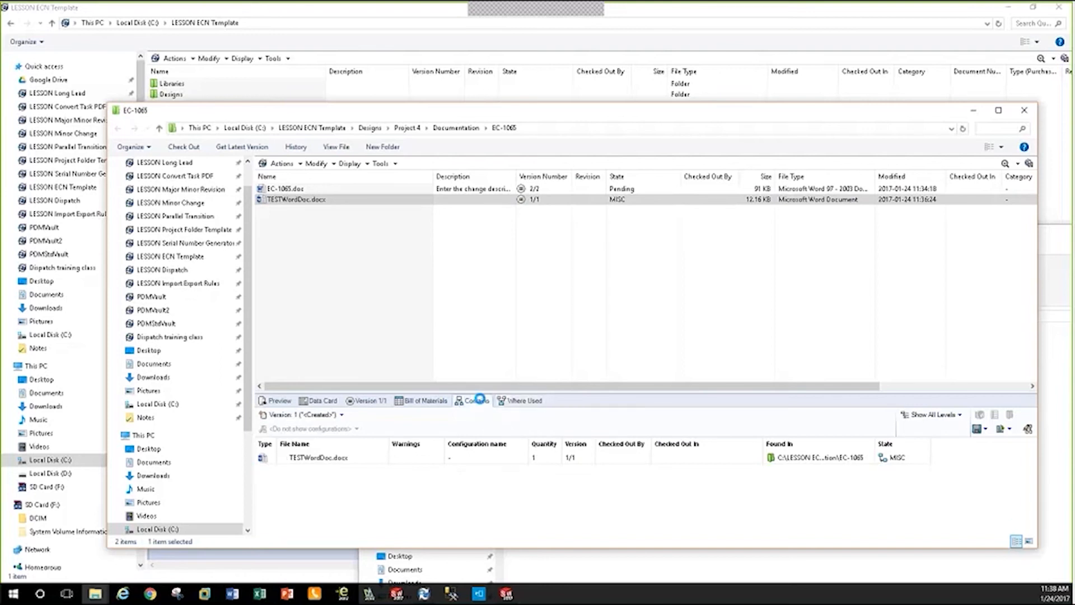
left_click(515, 401)
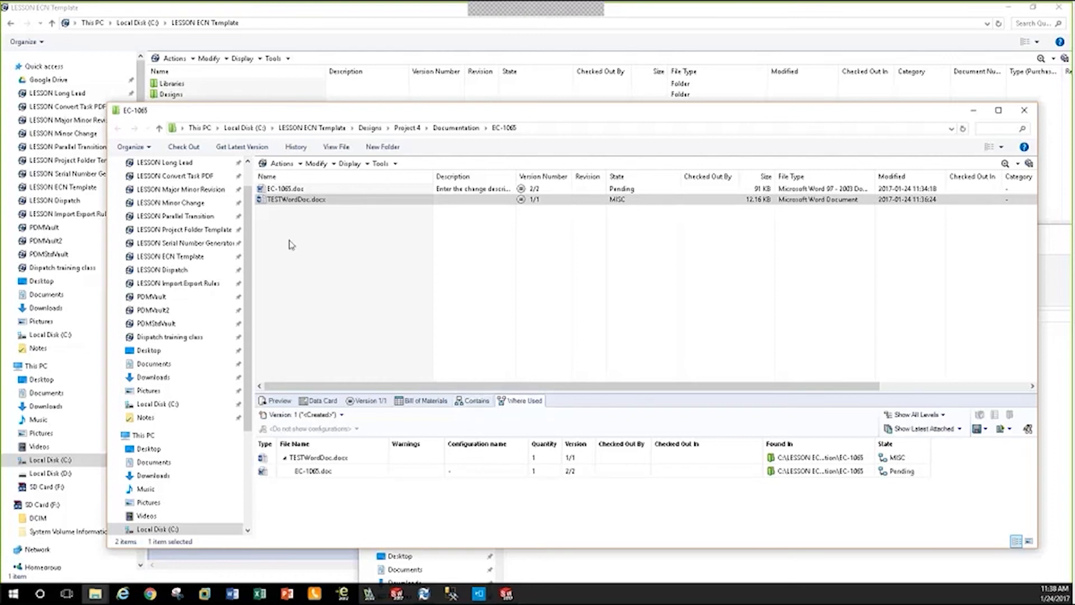
left_click(299, 190)
left_click(301, 198)
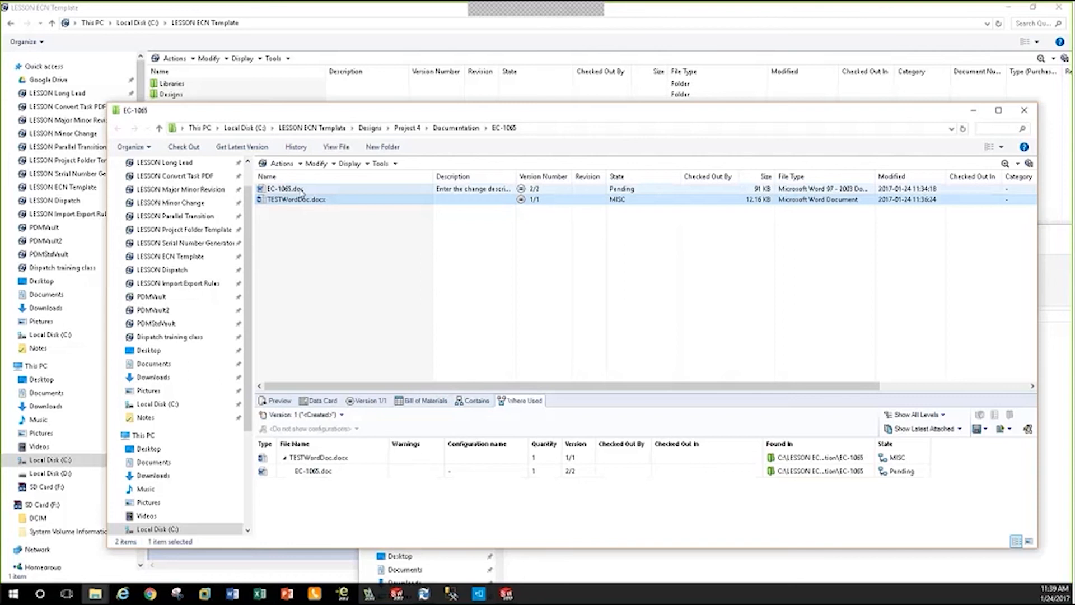
left_click(308, 243)
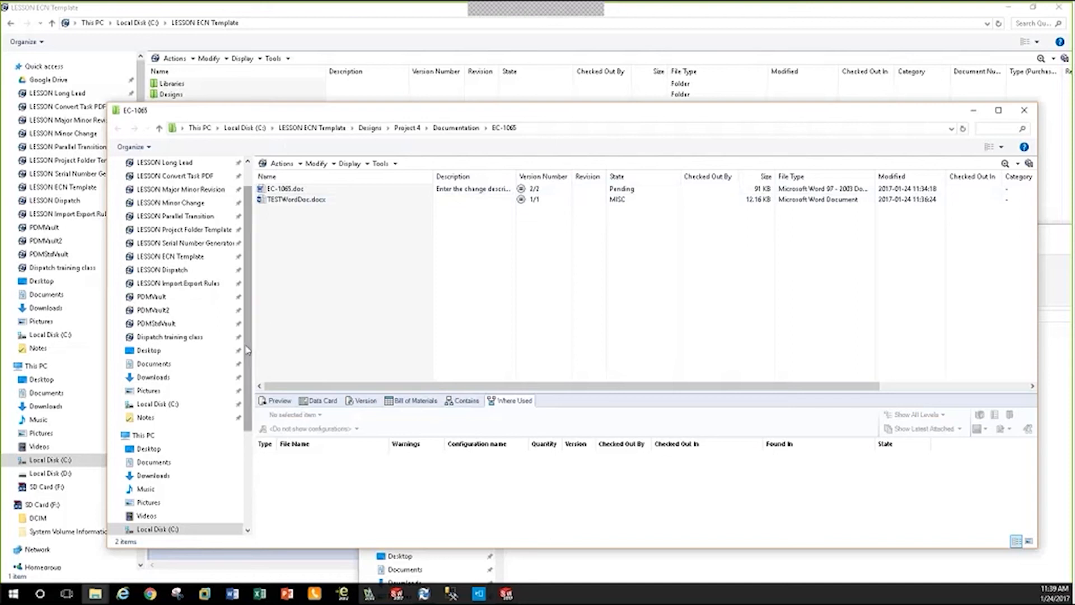
Switch to SOLIDWORKS PDM Administration and show the folder structure of the LESSON Project Folder Template vault's Create Project Folders template.
left_click(424, 595)
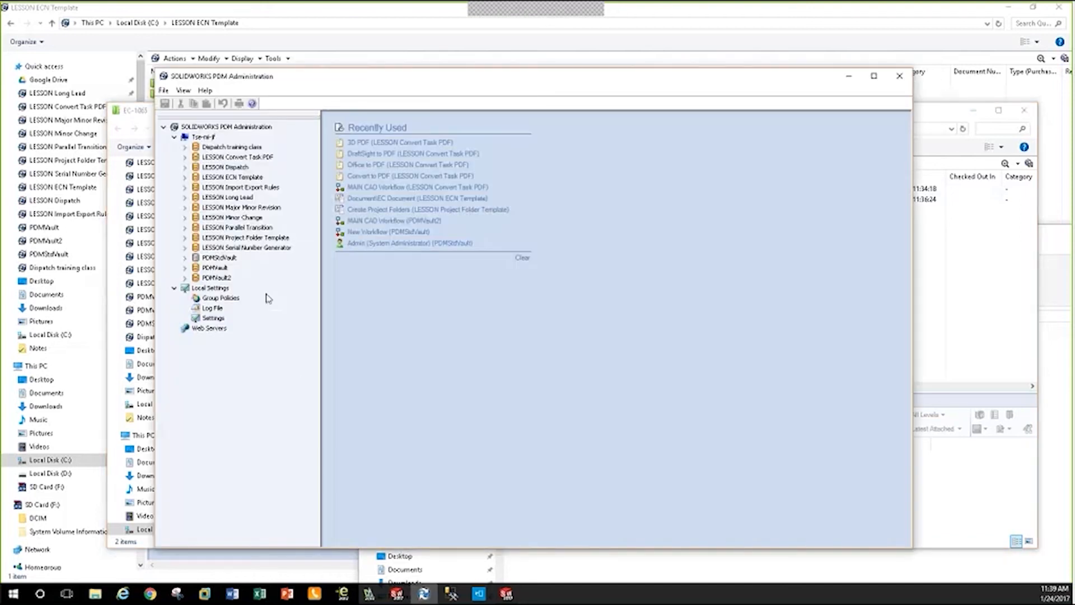
left_click(187, 241)
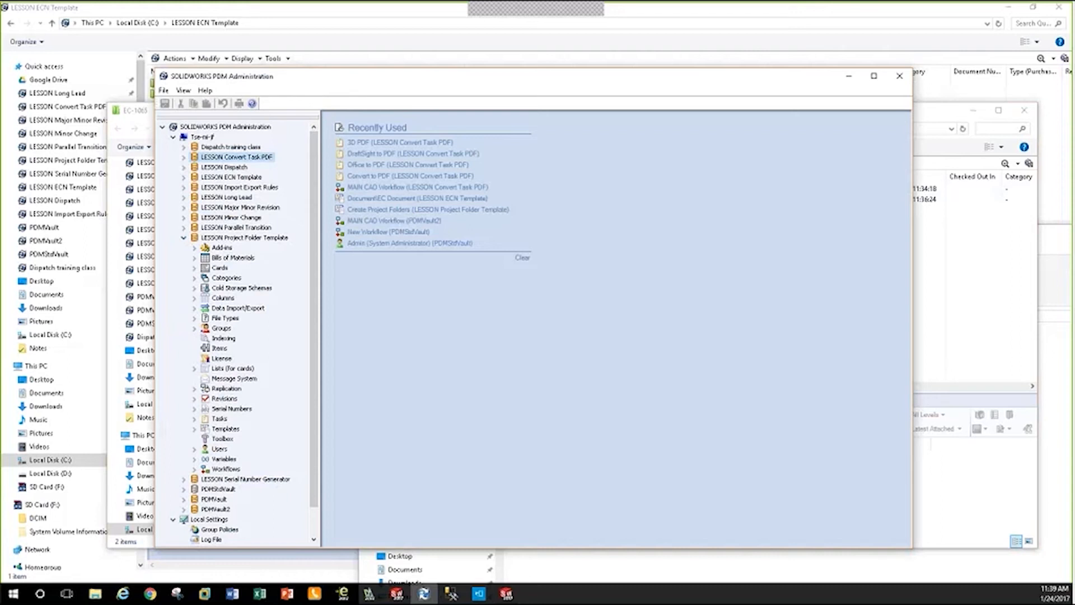
left_click(194, 429)
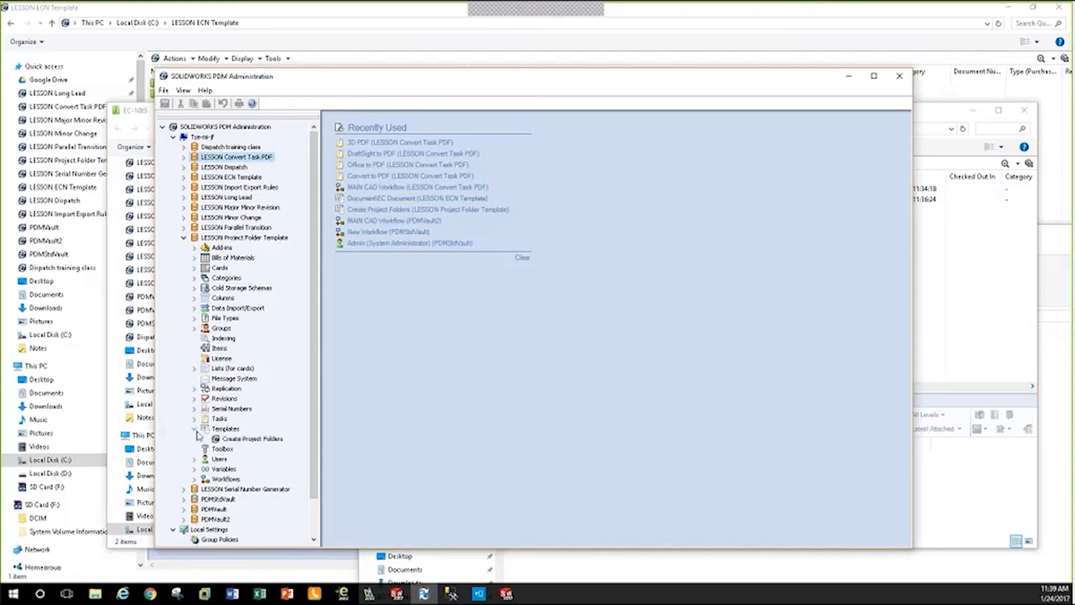
double_click(241, 439)
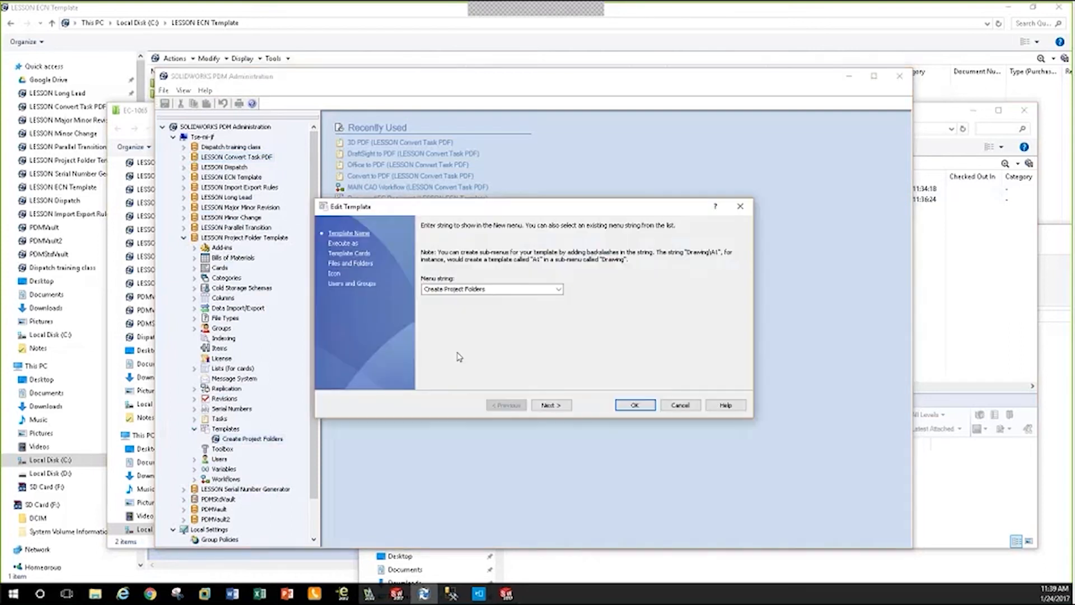
left_click(347, 254)
left_click(349, 264)
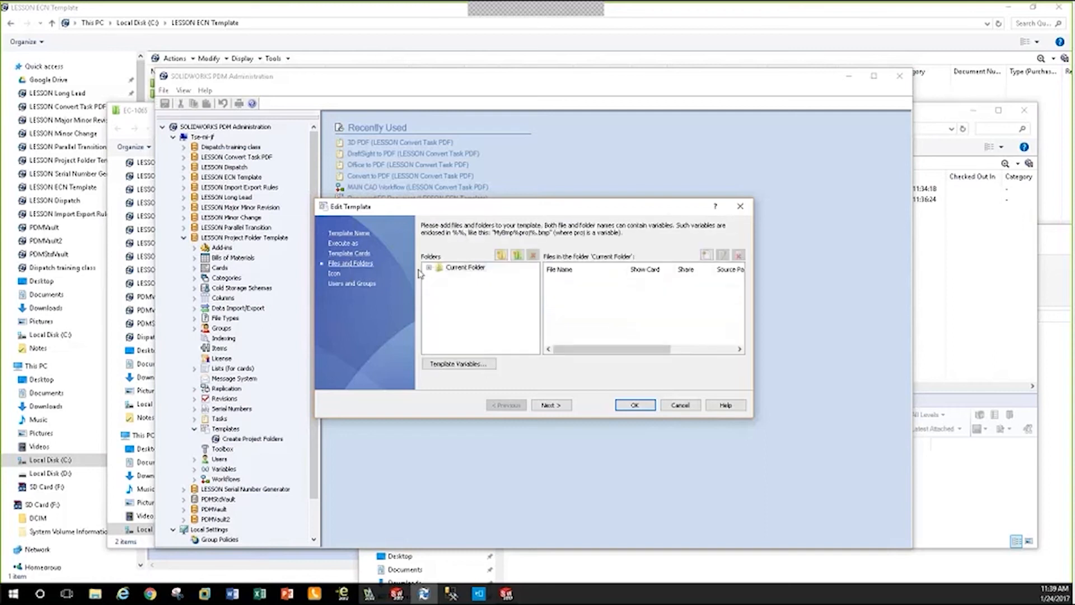
left_click(428, 267)
left_click(440, 276)
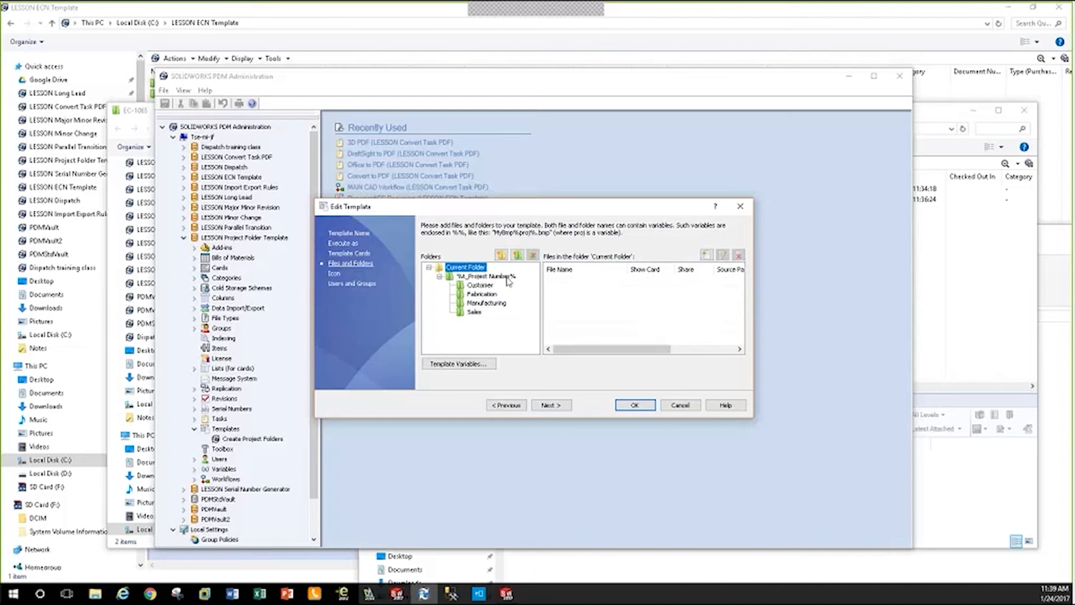
Examine the files assigned to the Customer, Fabrication, Manufacturing, Sales and %t_Project Number% template folders, then close the template and minimize Administration.
left_click(480, 285)
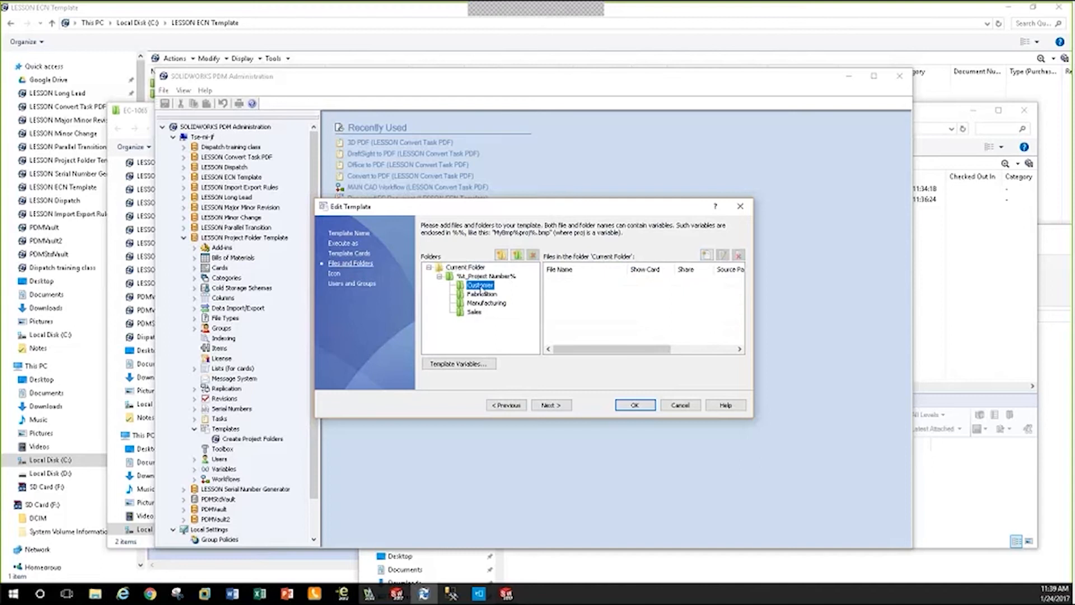
left_click(481, 294)
left_click(473, 303)
left_click(475, 311)
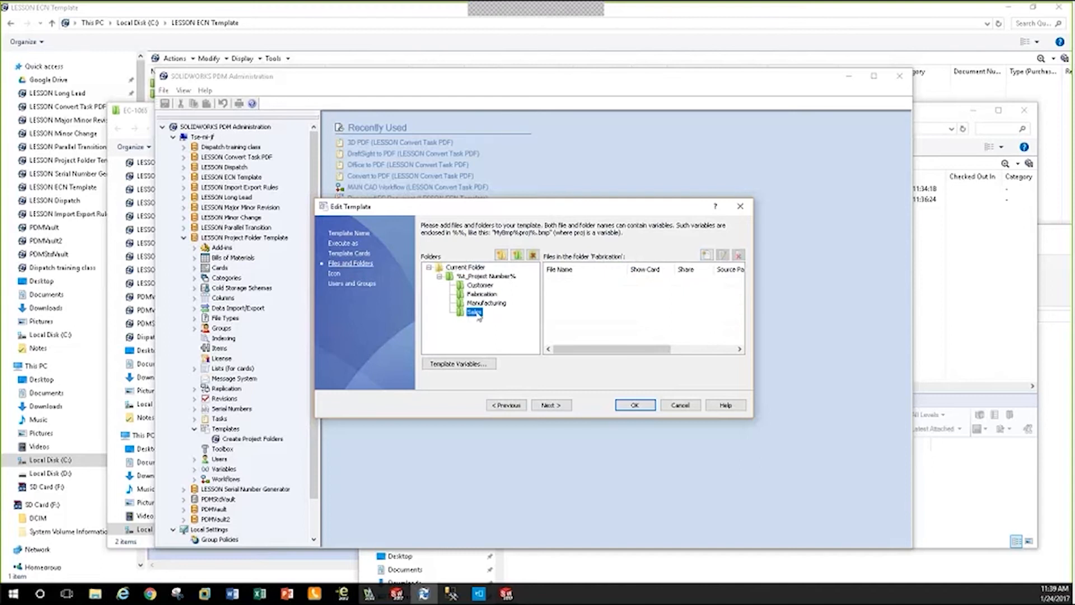
left_click(477, 295)
left_click(479, 285)
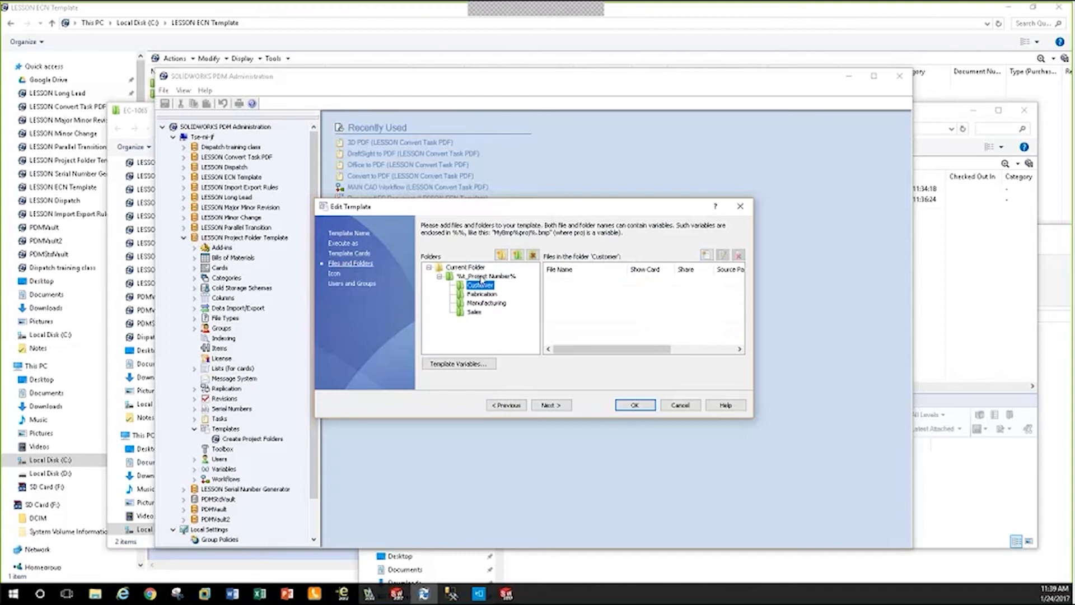
left_click(479, 277)
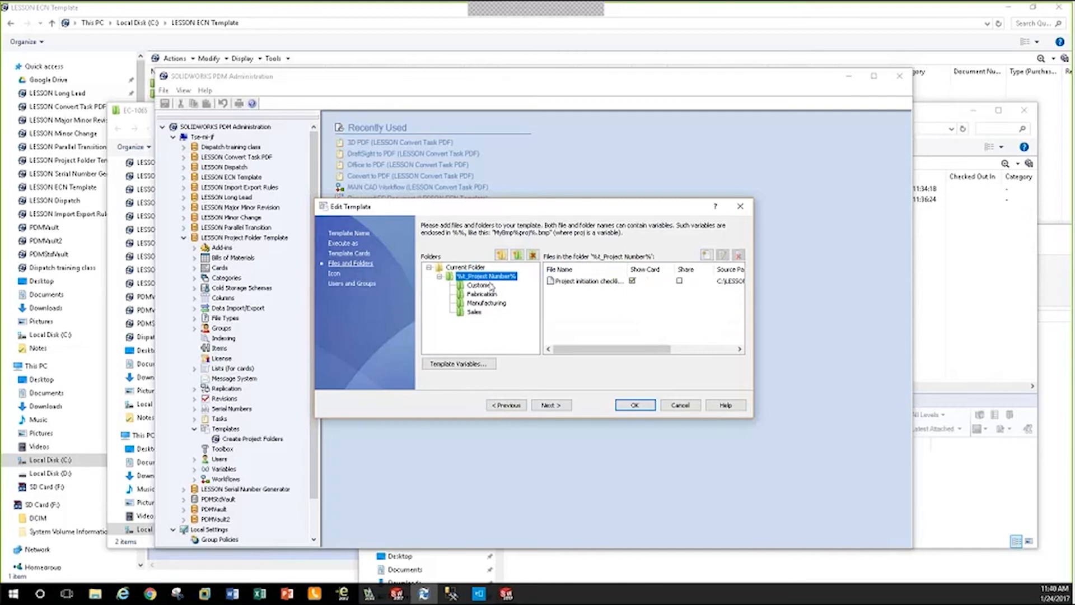
left_click(628, 405)
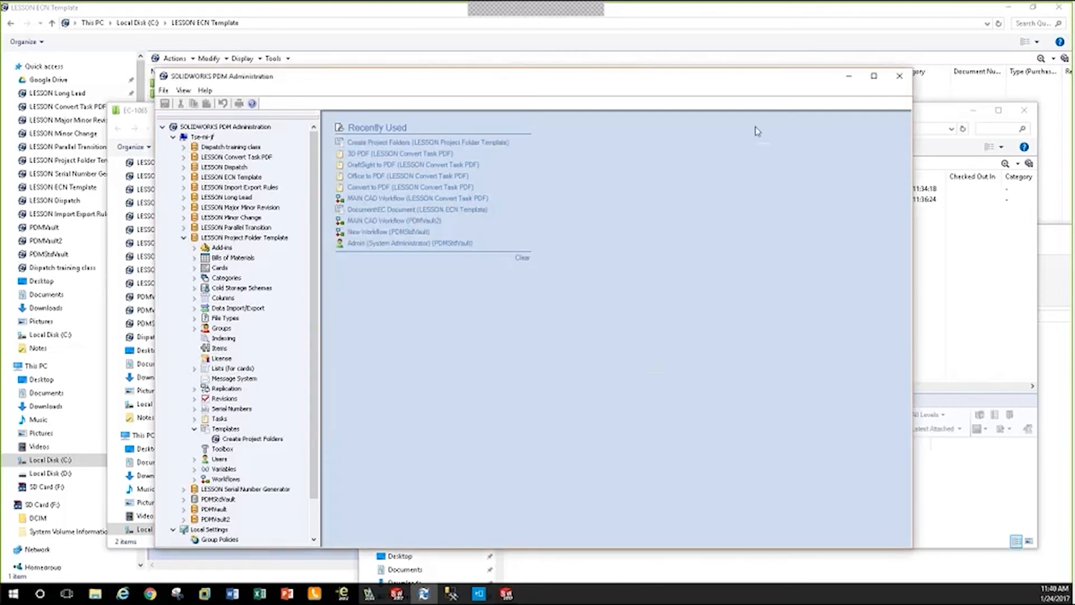
left_click(848, 76)
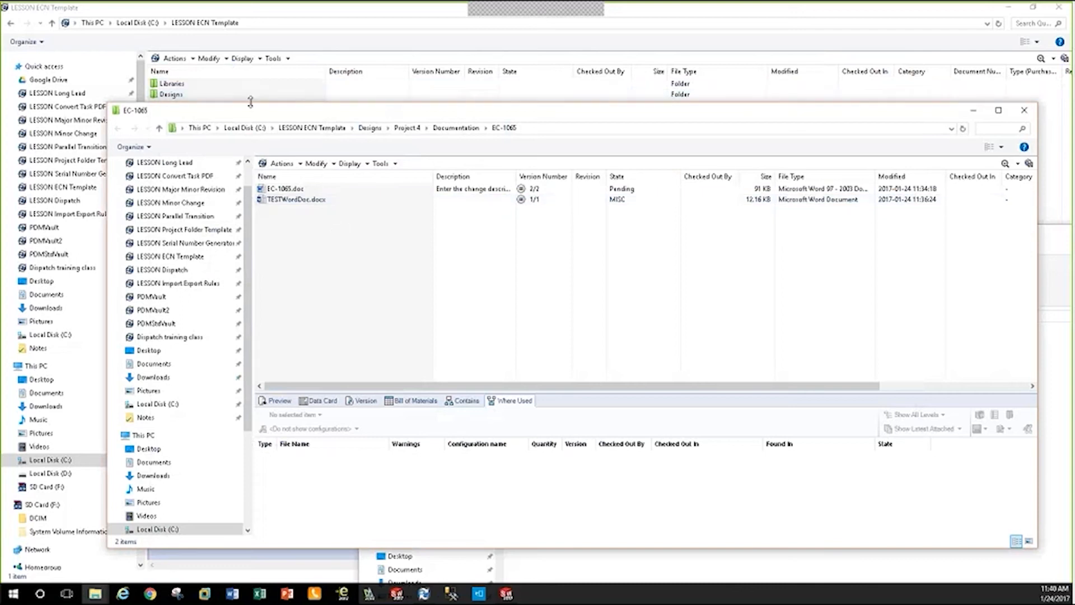
View the project initiation checklist's data card in the Job 789 folder of the LESSON Project Folder Template vault.
left_click(55, 162)
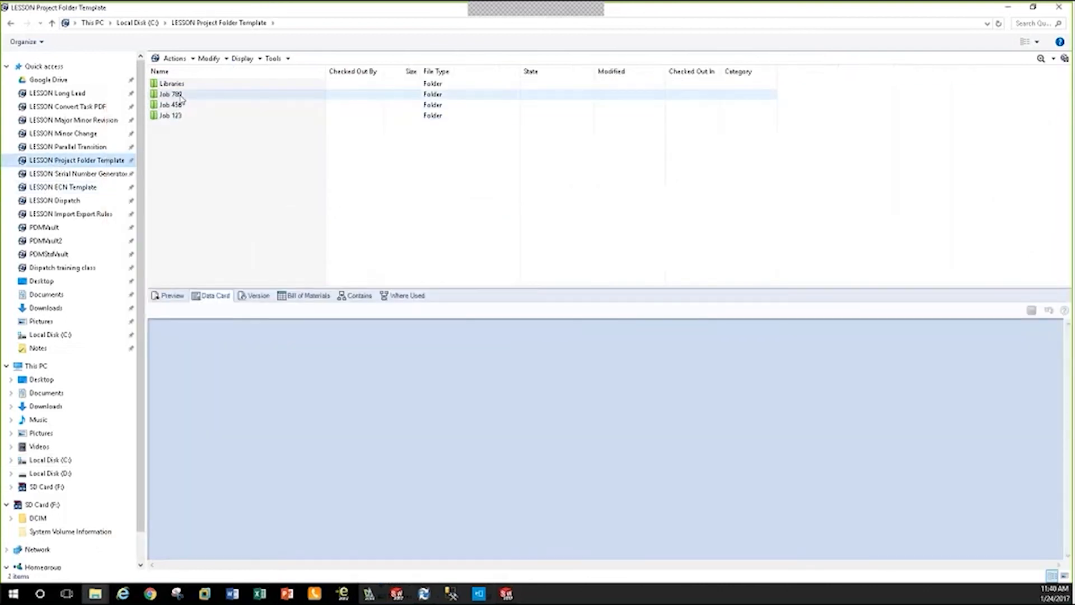
left_click(180, 95)
double_click(180, 96)
left_click(287, 84)
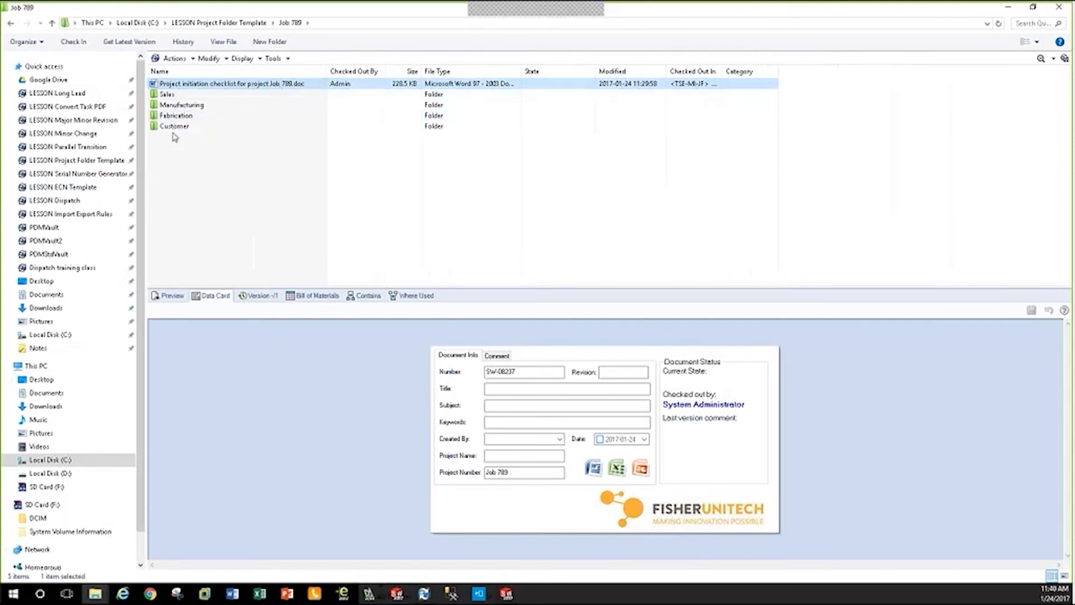
Reopen the Create Project Folders template in Administration and inspect the checklist file assigned to the %t_Project Number% folder.
left_click(424, 594)
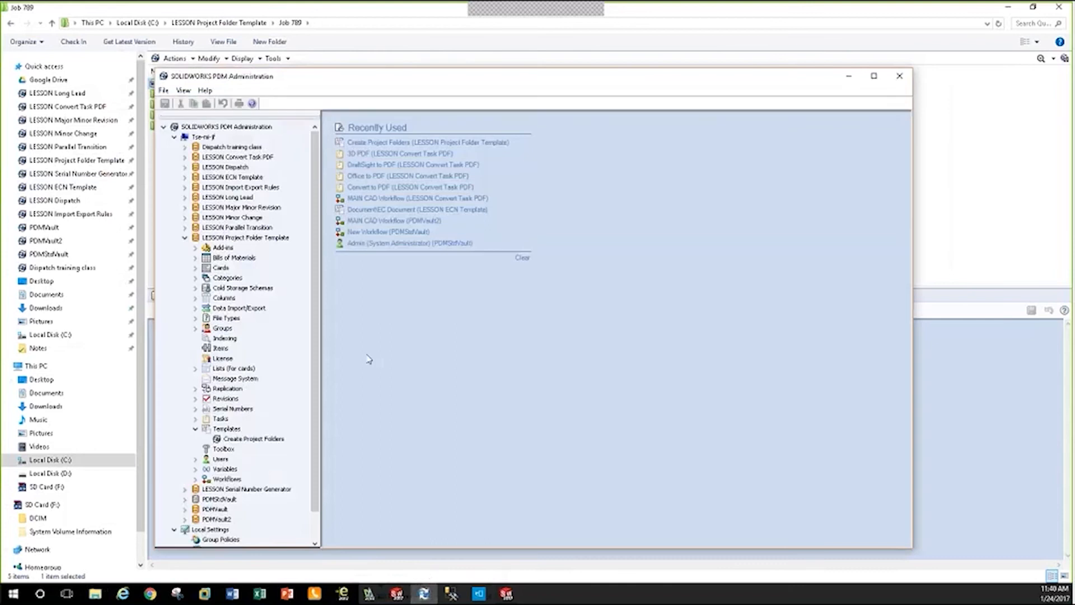
double_click(233, 443)
left_click(361, 263)
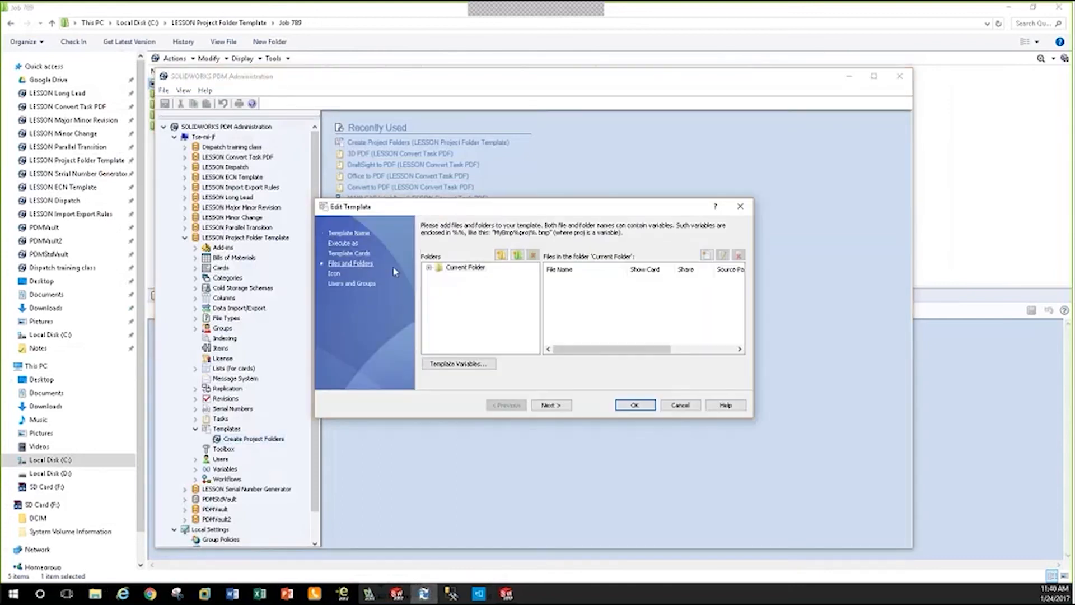
left_click(428, 267)
left_click(440, 276)
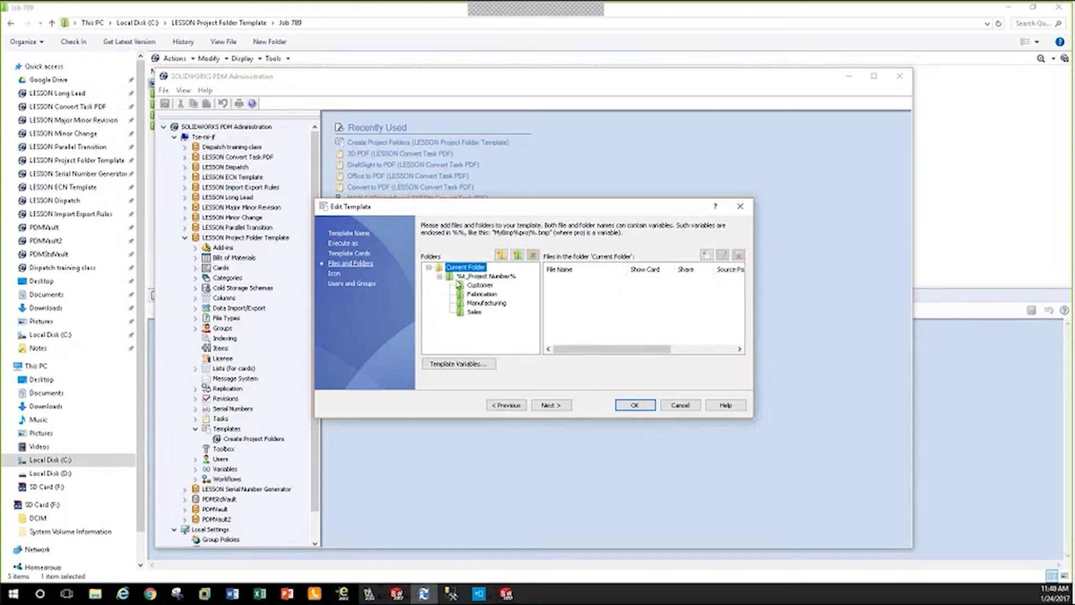
left_click(480, 276)
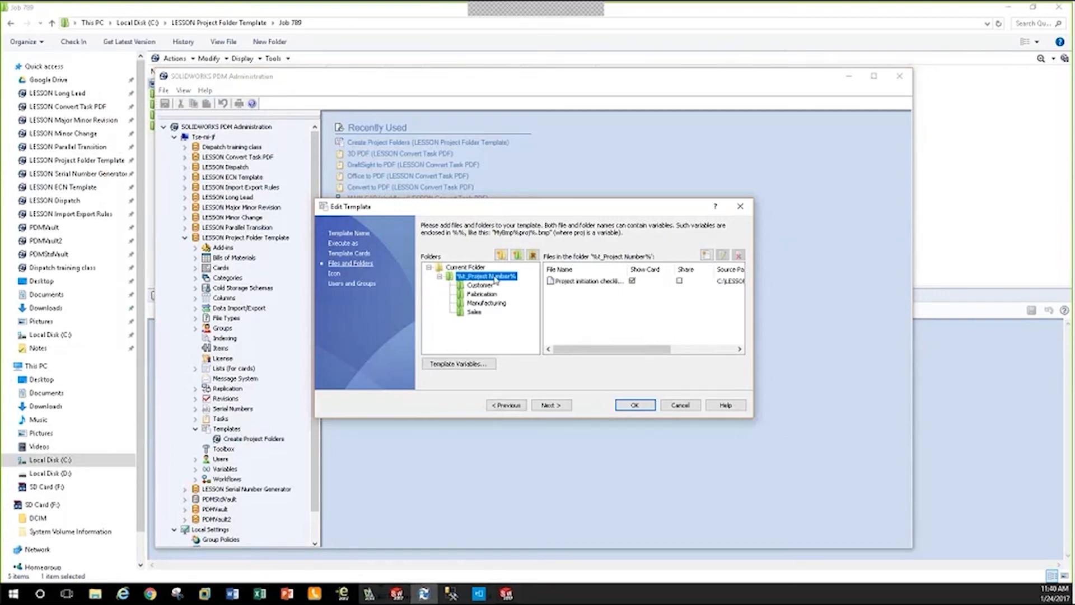
left_click(592, 281)
left_click_drag(599, 349, 560, 360)
Check the file lists of the four project subfolders from Customer to Sales, and close the template.
left_click(487, 285)
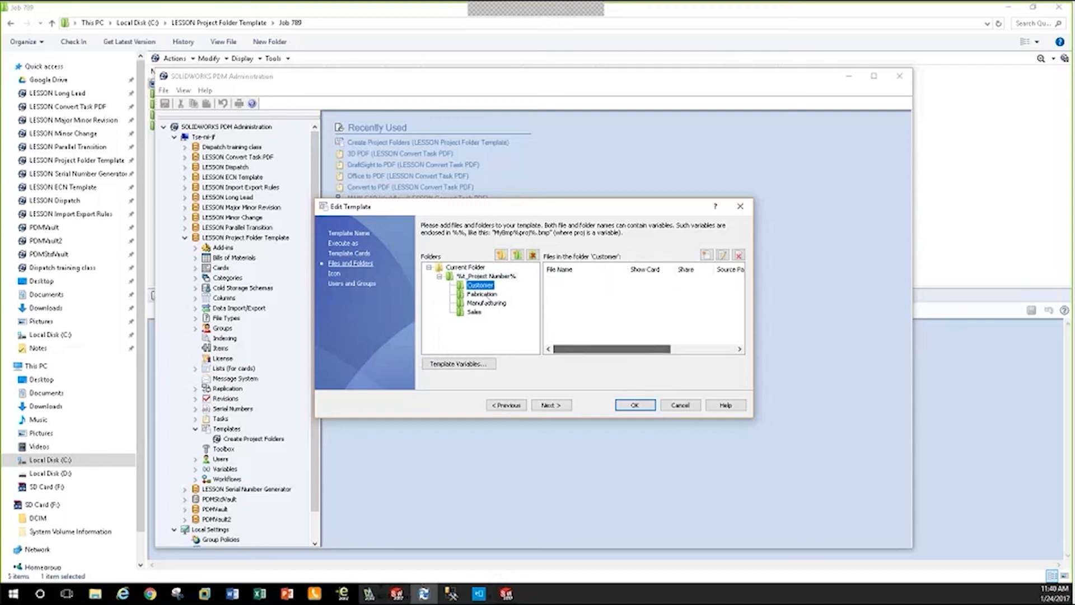
key("Down")
key("Down")
key("Down")
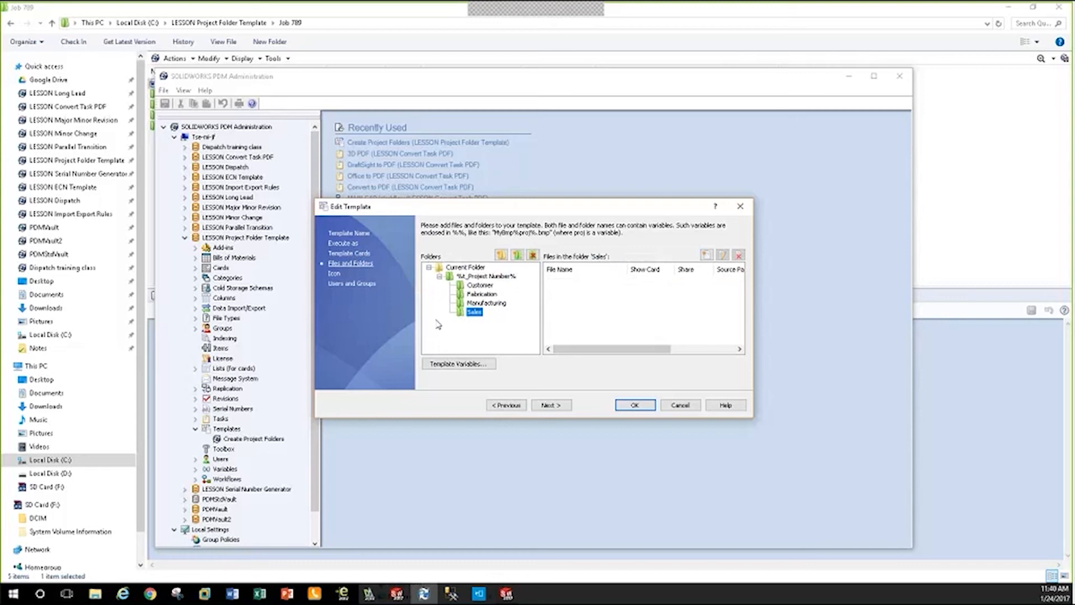
left_click(634, 405)
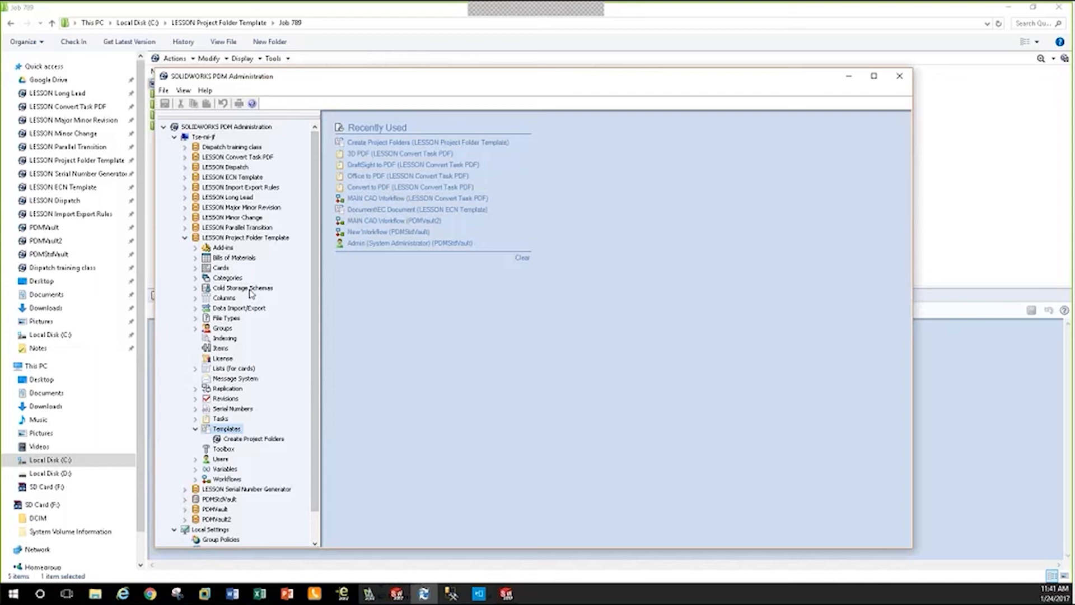
Open the EC Document template of the LESSON ECN Template vault and show its complete folder structure.
left_click(185, 238)
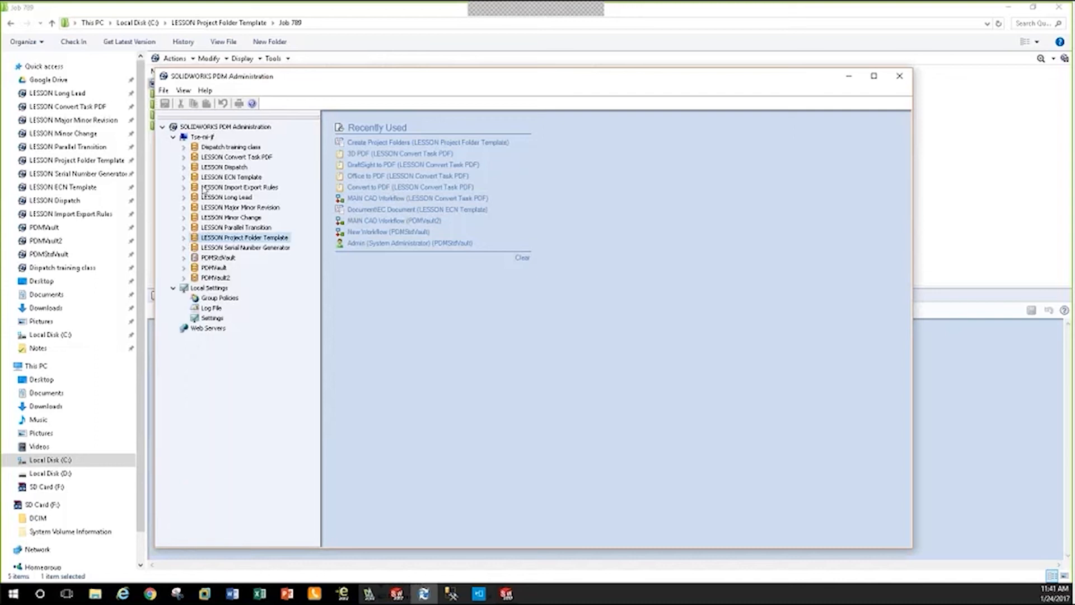
left_click(184, 177)
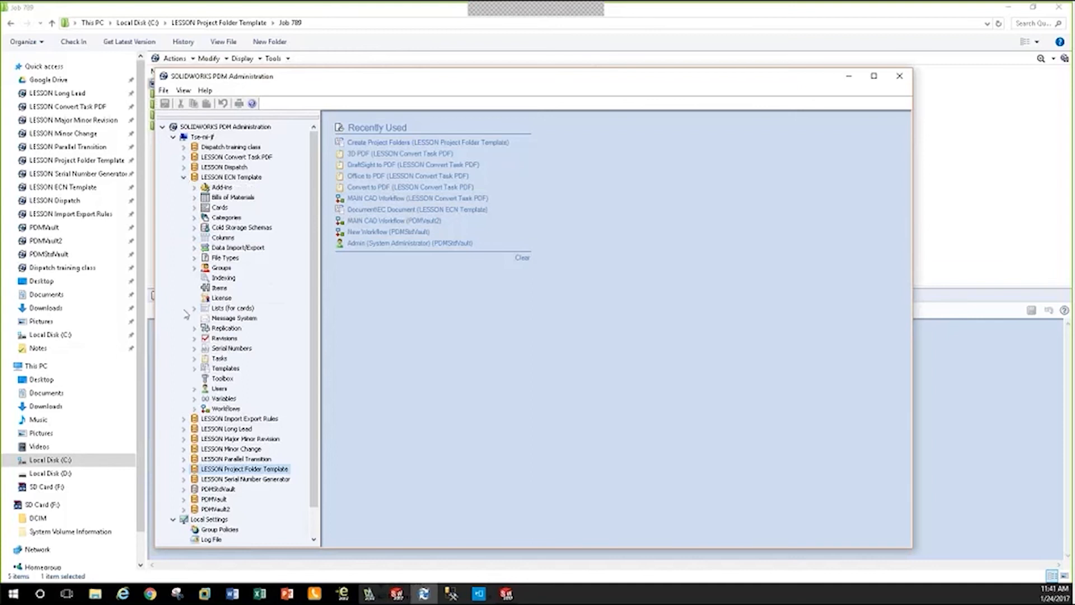
left_click(194, 368)
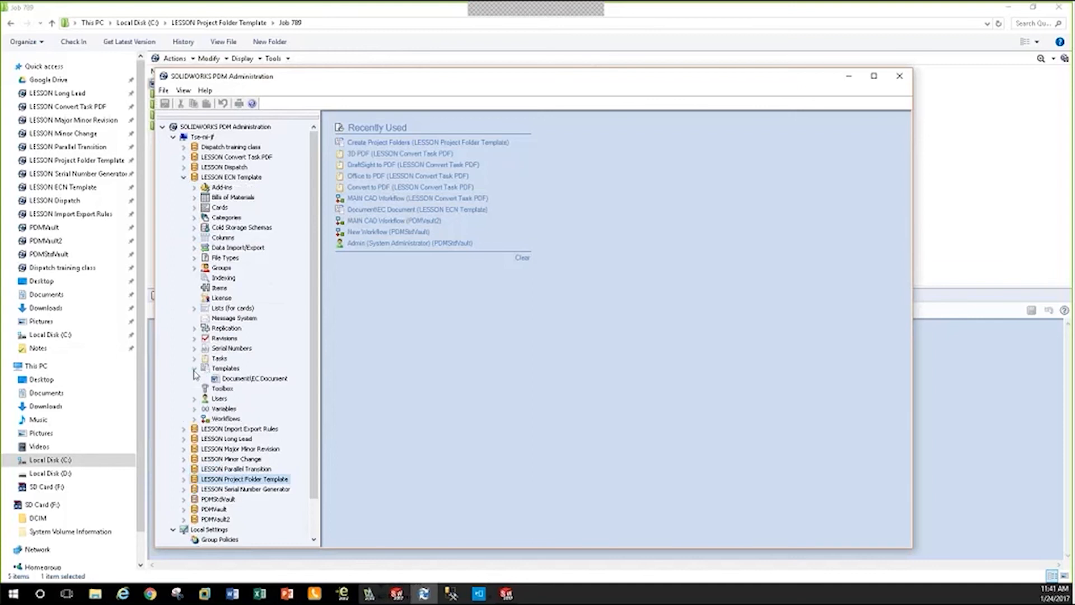
double_click(269, 379)
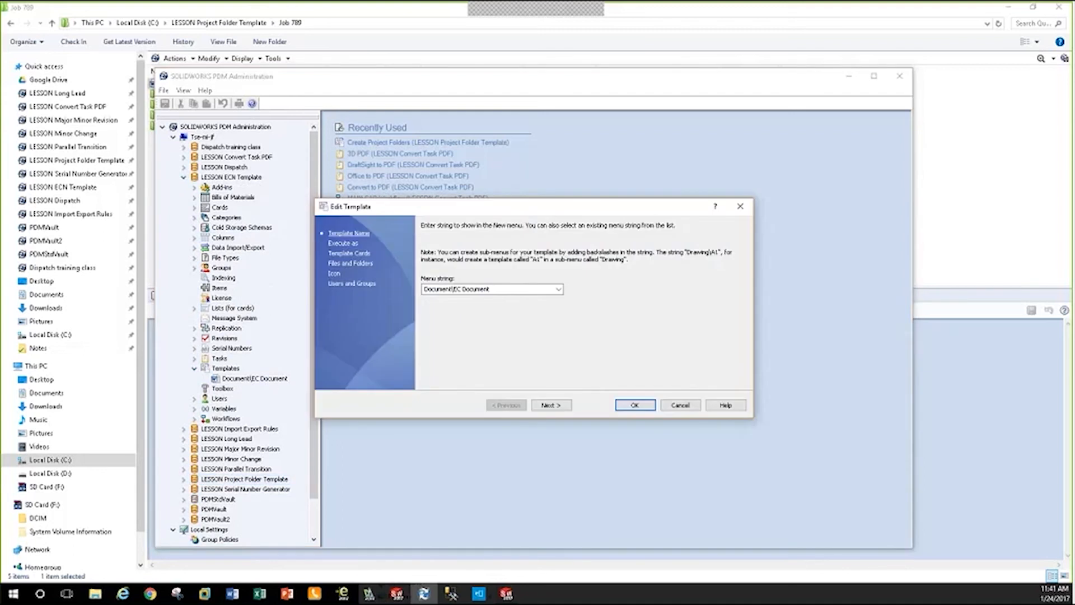
left_click(351, 263)
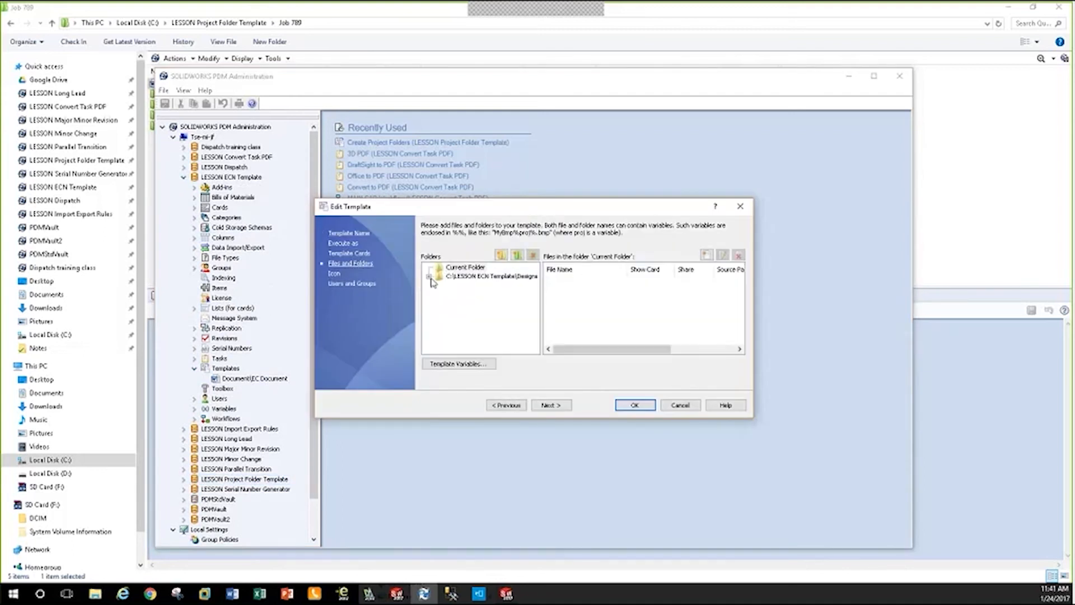
left_click(439, 285)
left_click(449, 293)
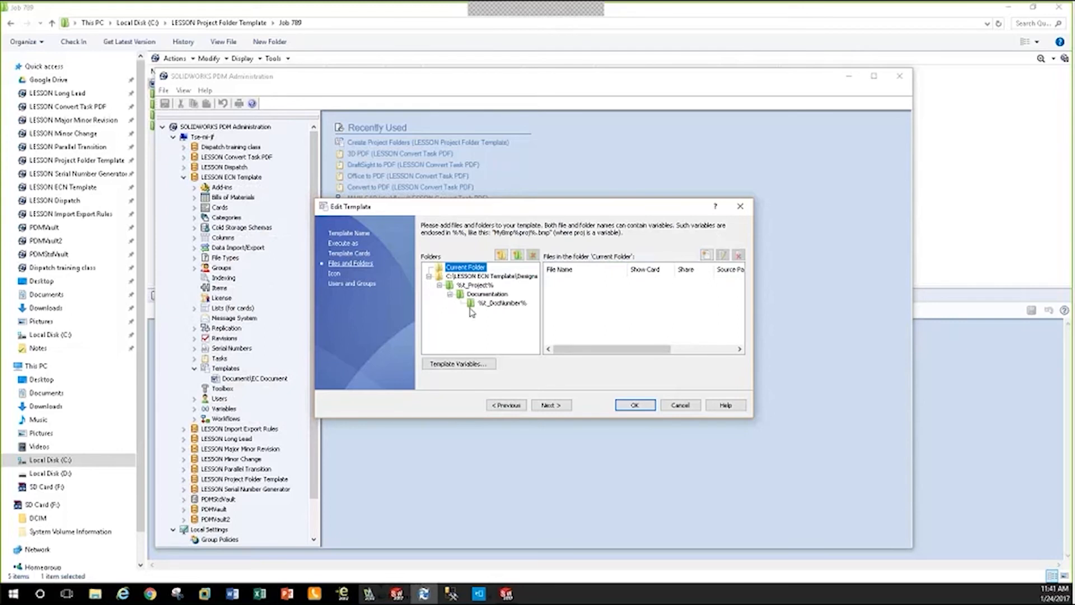
Examine the files assigned to the %t_Project%, Documentation and %t_DocNumber% folders, then close the template and minimize Administration.
left_click(476, 285)
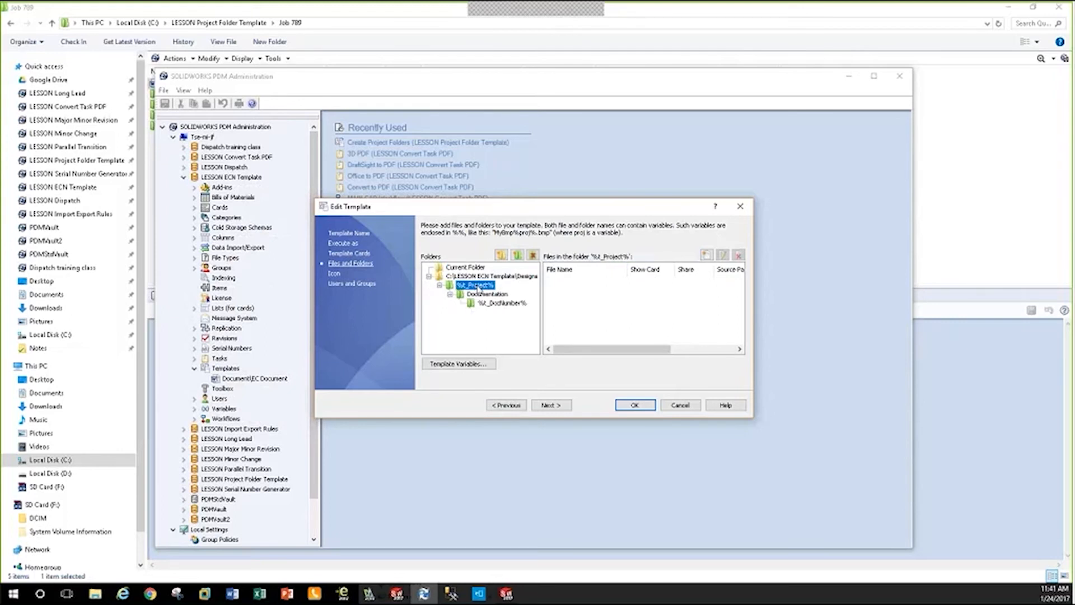
left_click(485, 295)
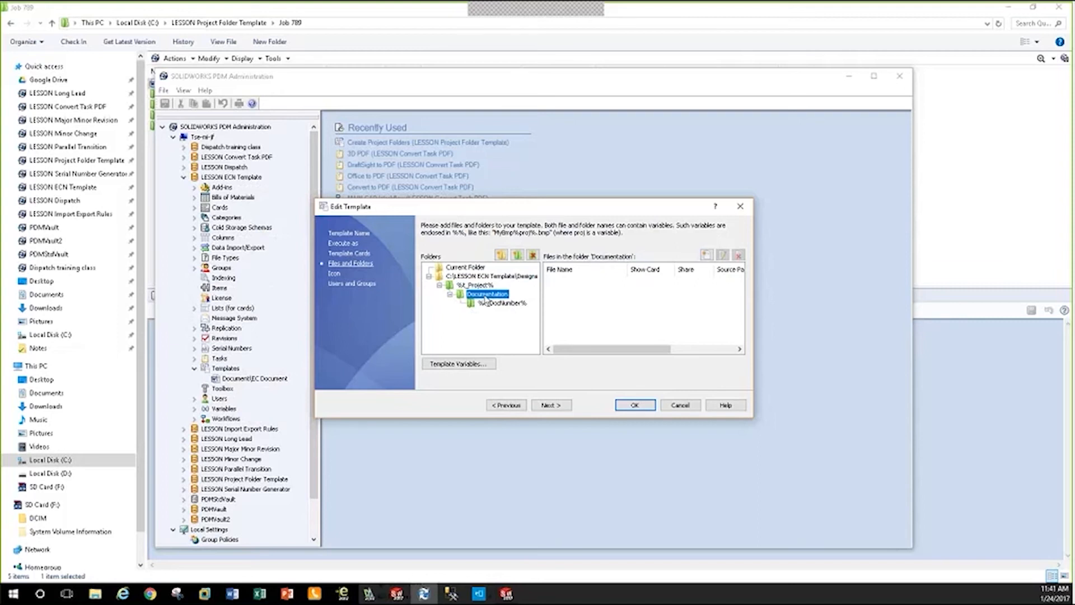
left_click(496, 303)
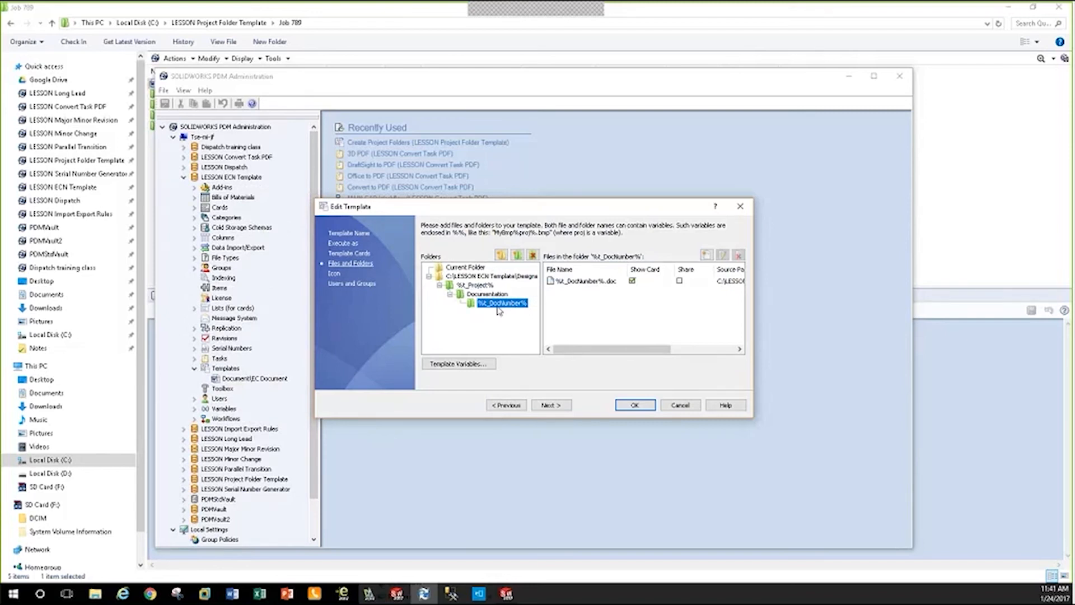
left_click(578, 287)
left_click_drag(615, 349, 582, 360)
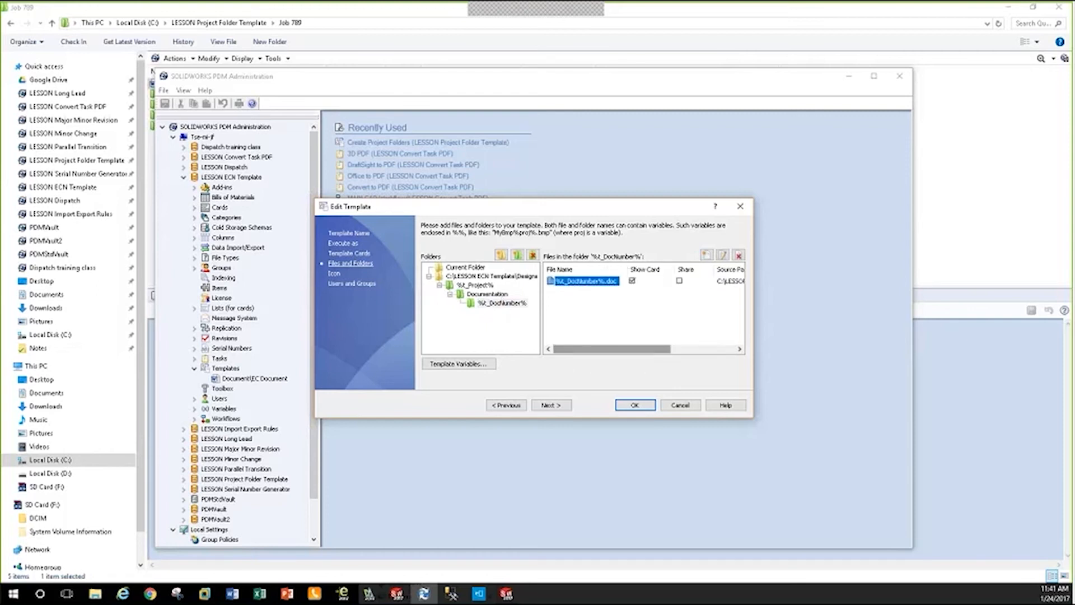
left_click(635, 404)
left_click(849, 76)
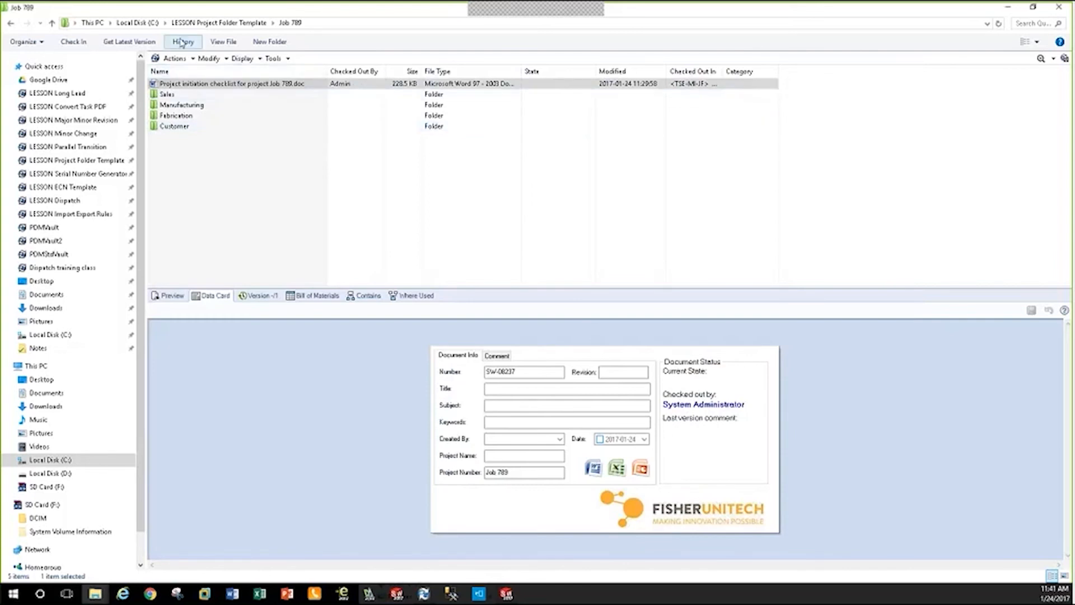
In the LESSON ECN Template vault, browse to Designs, Project 4, Documentation, EC-1065 and inspect the data card of EC-1065.doc.
left_click(90, 189)
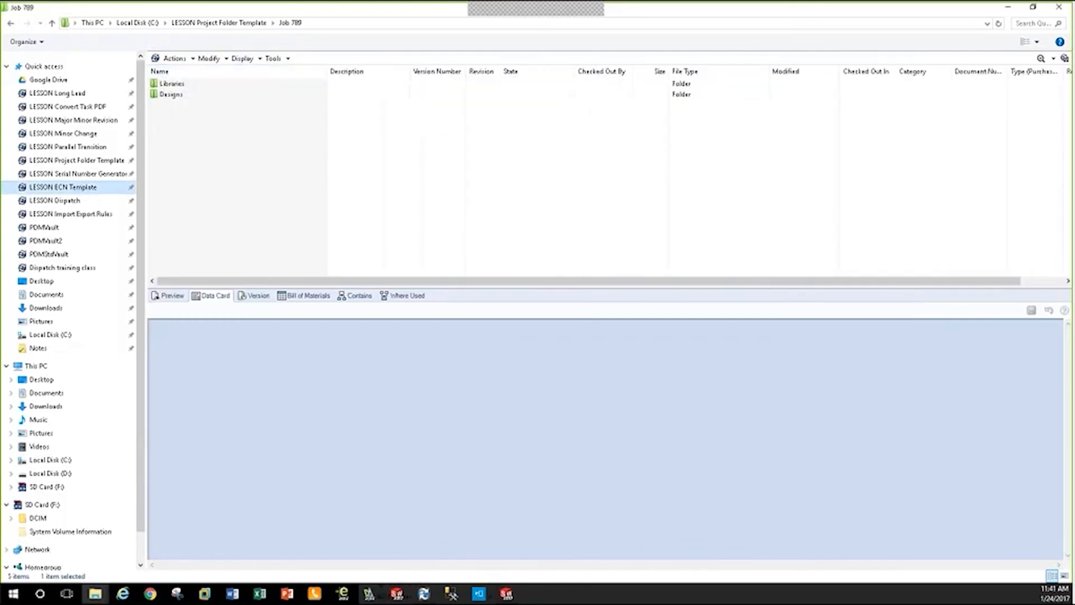
double_click(175, 94)
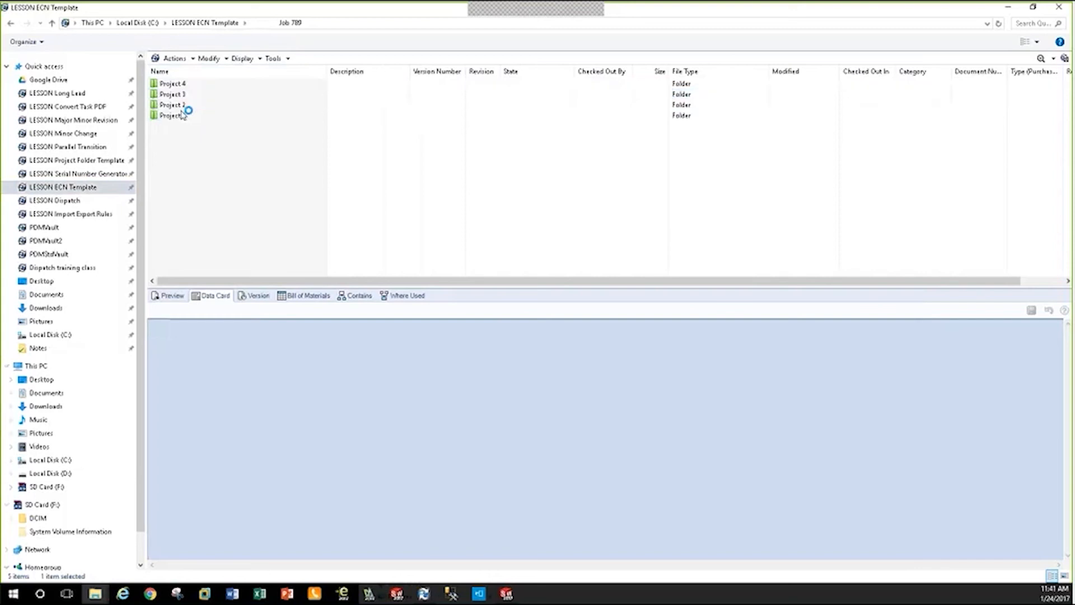
double_click(184, 85)
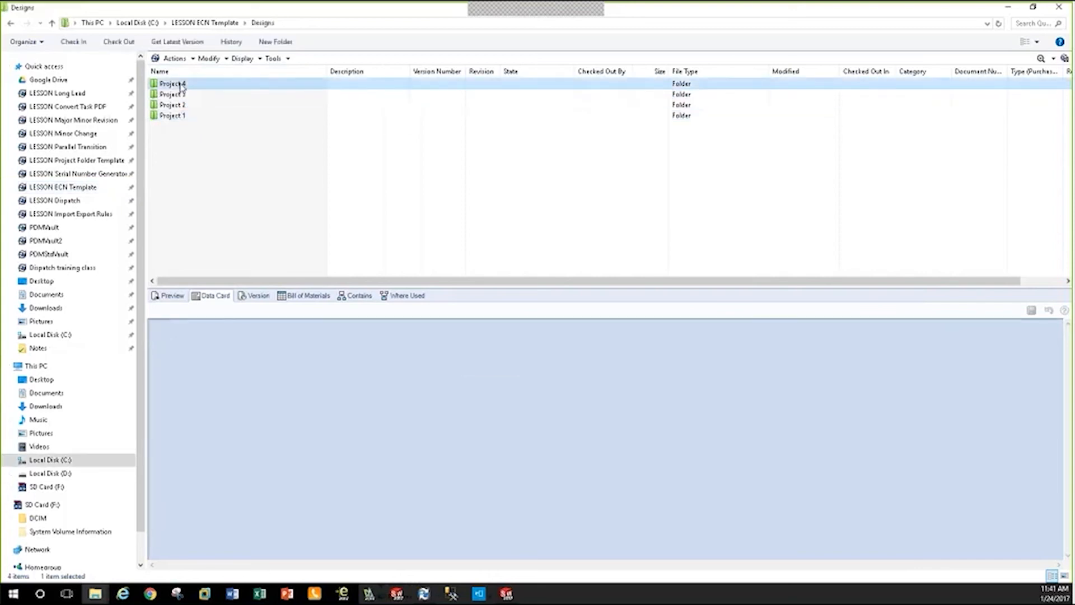
double_click(184, 84)
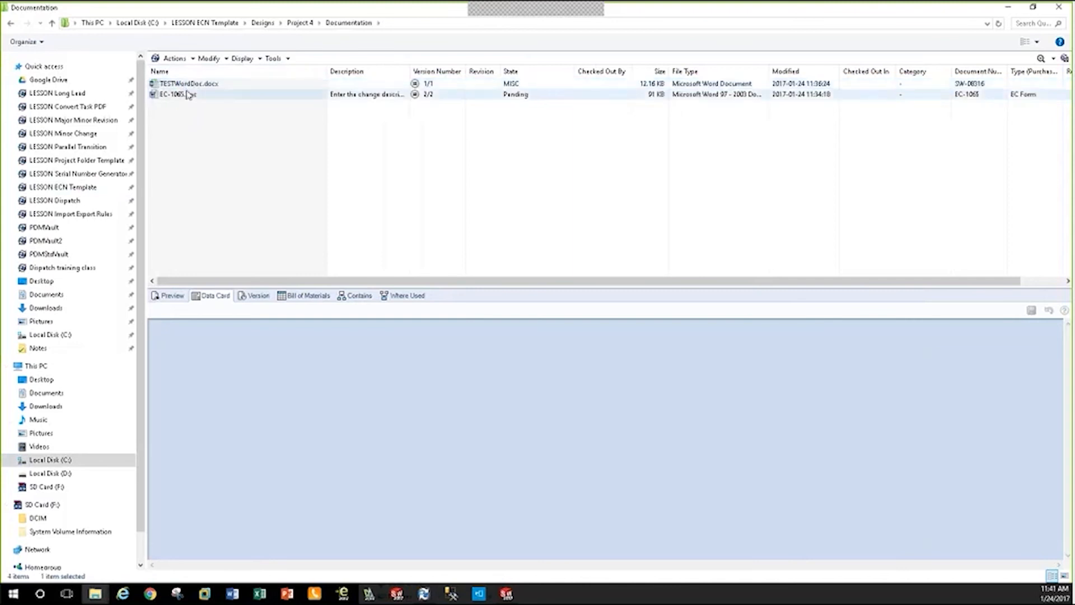
left_click(176, 95)
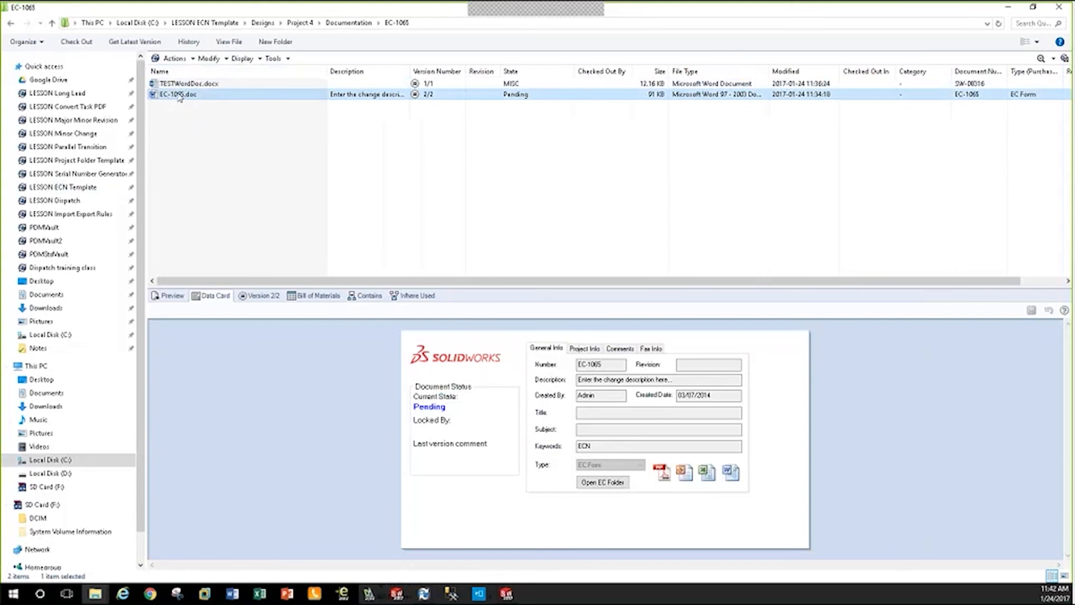
key("ctrl")
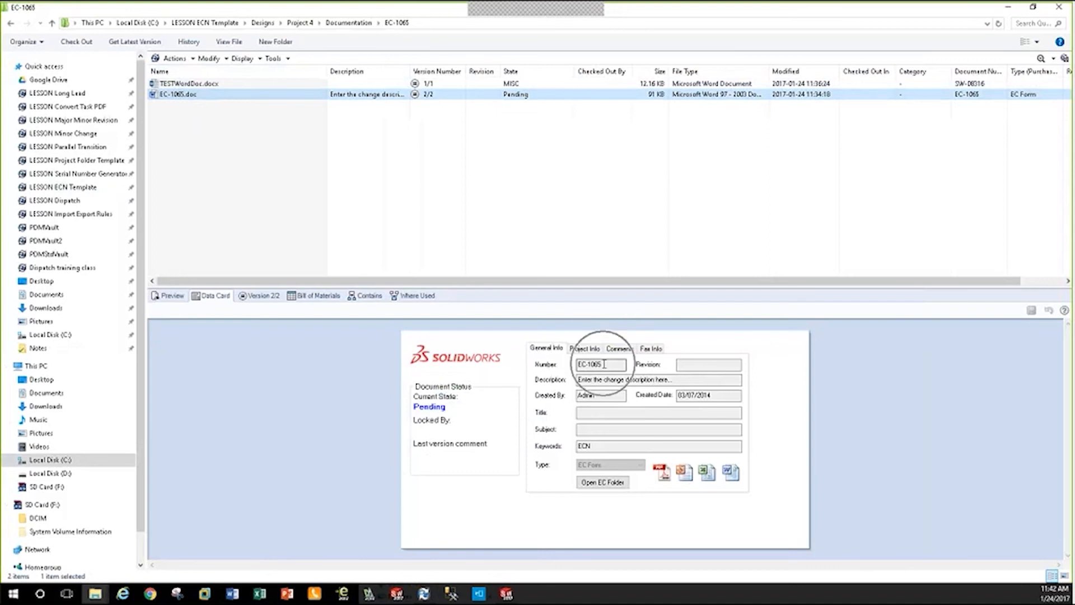
key("ctrl")
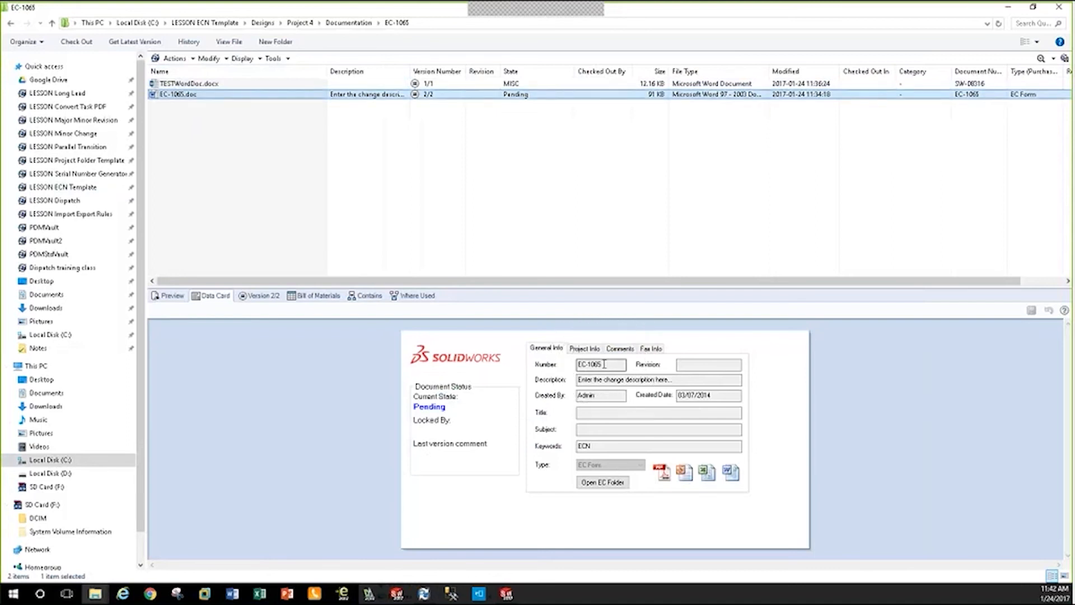
Open EC-1065.doc in Word with its macros enabled and check the ECN Number, Project Number and ECN relates to entries.
double_click(223, 95)
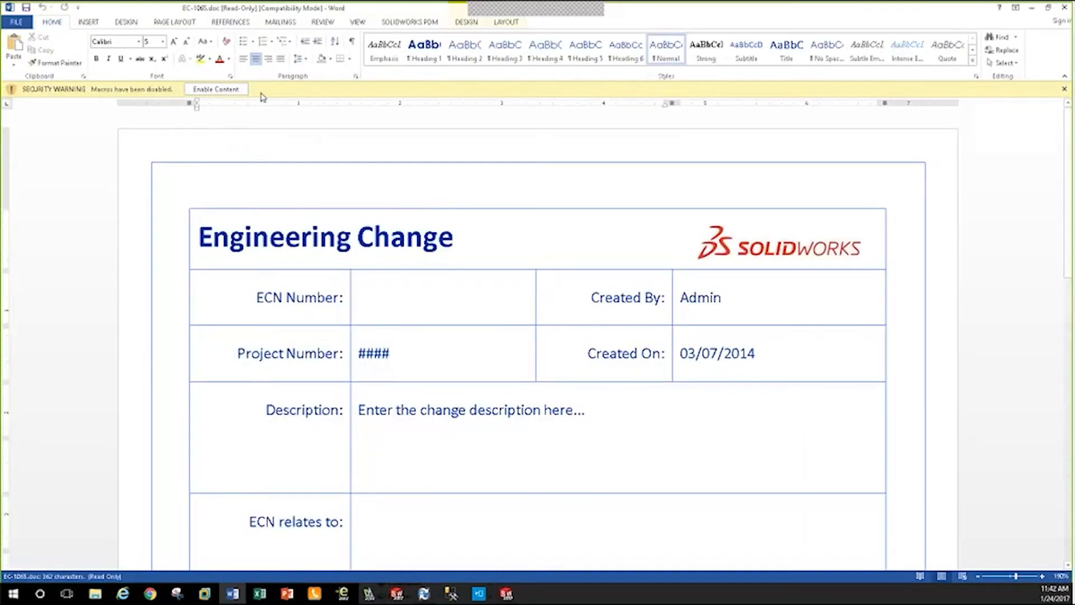
left_click(216, 90)
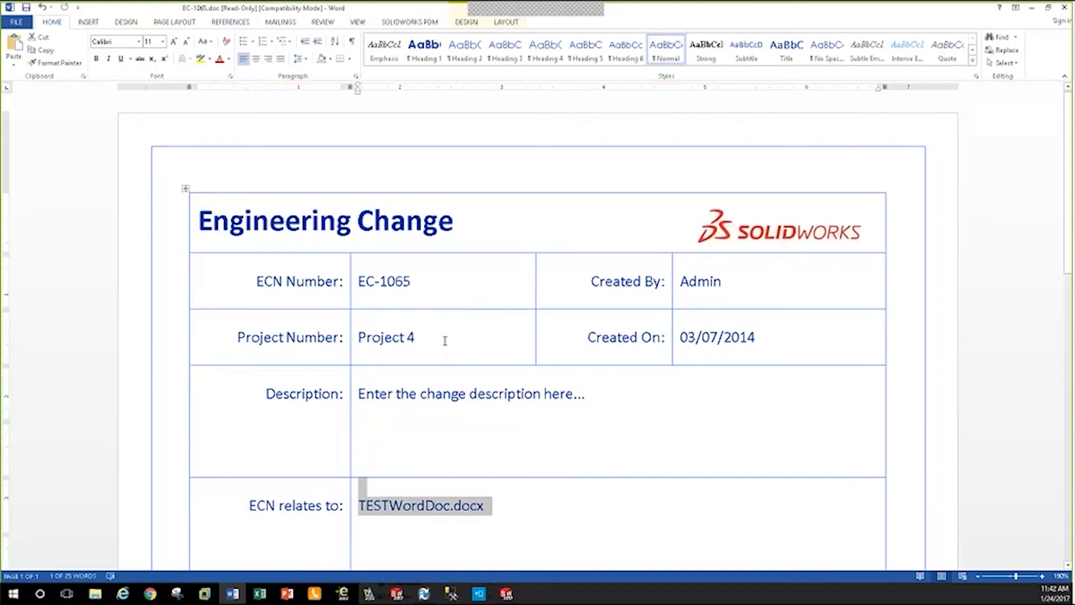
left_click_drag(415, 281, 360, 282)
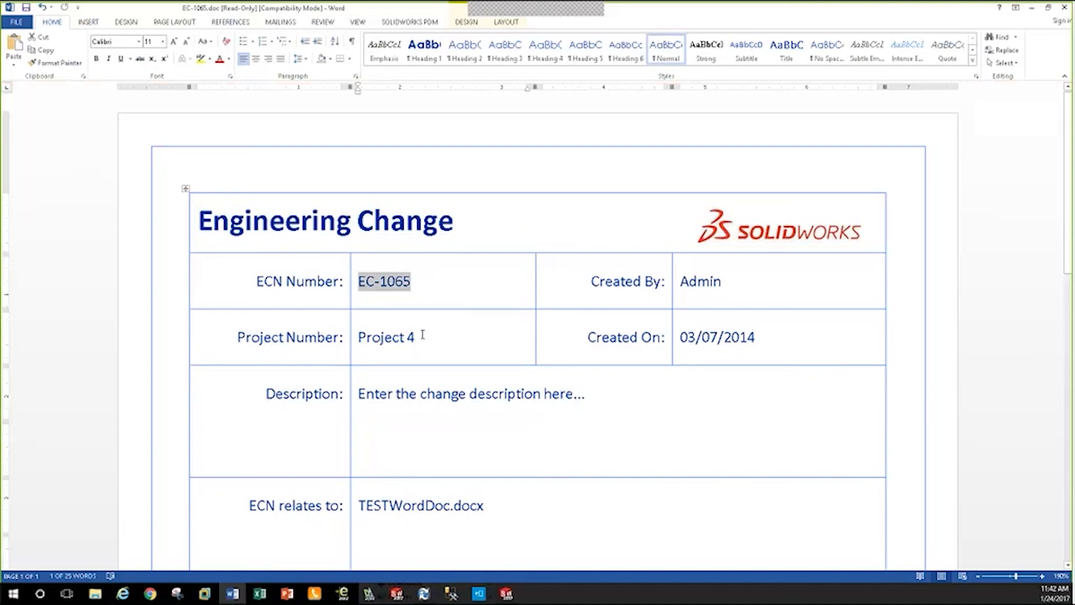
left_click_drag(421, 335, 362, 341)
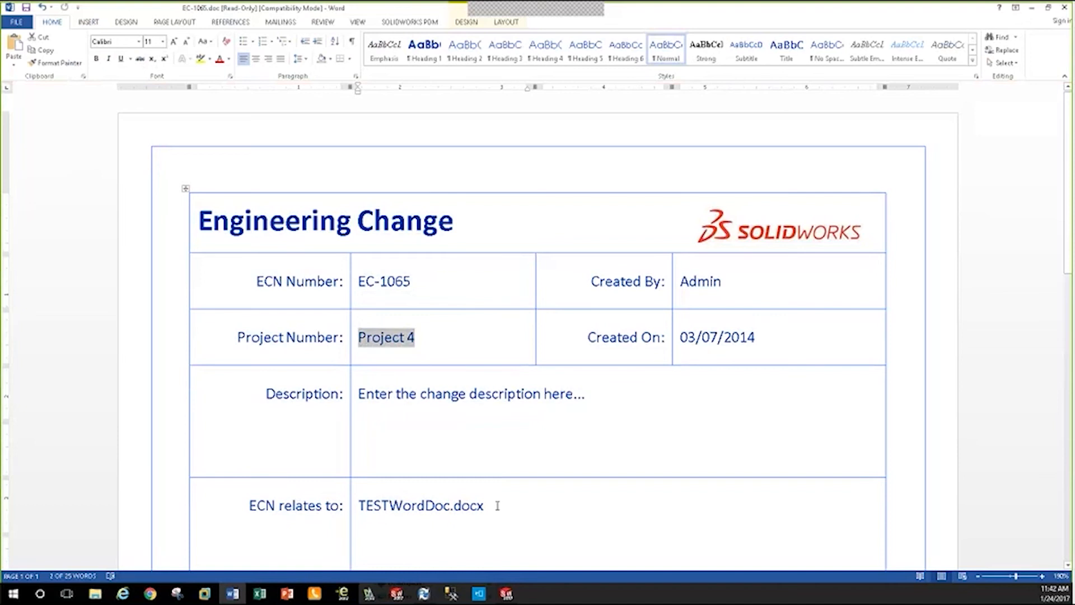
left_click_drag(498, 506, 407, 509)
scroll(408, 510, "down", 1)
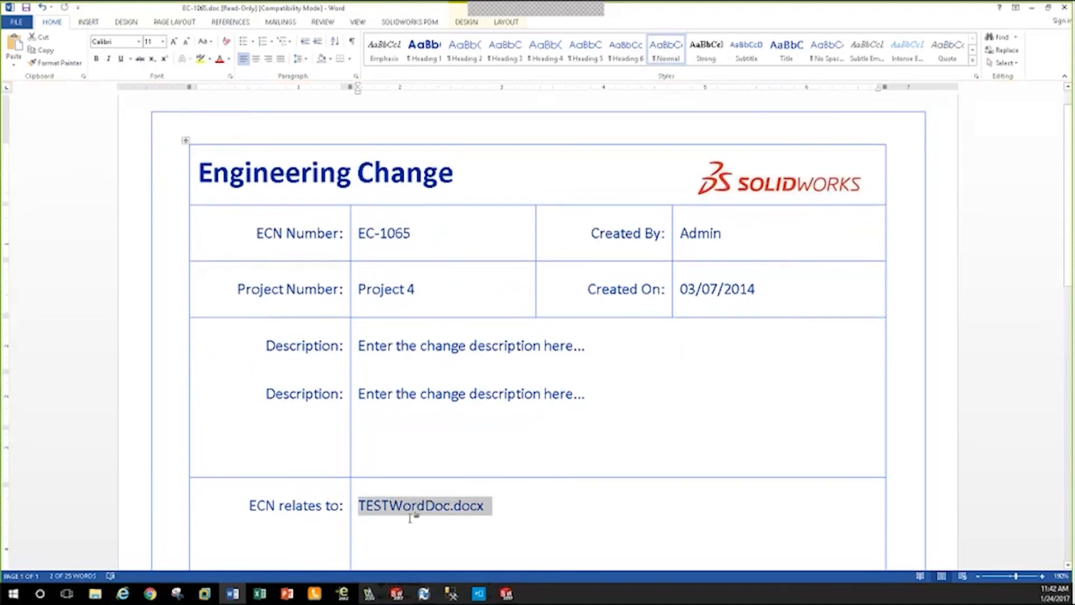
left_click(400, 466)
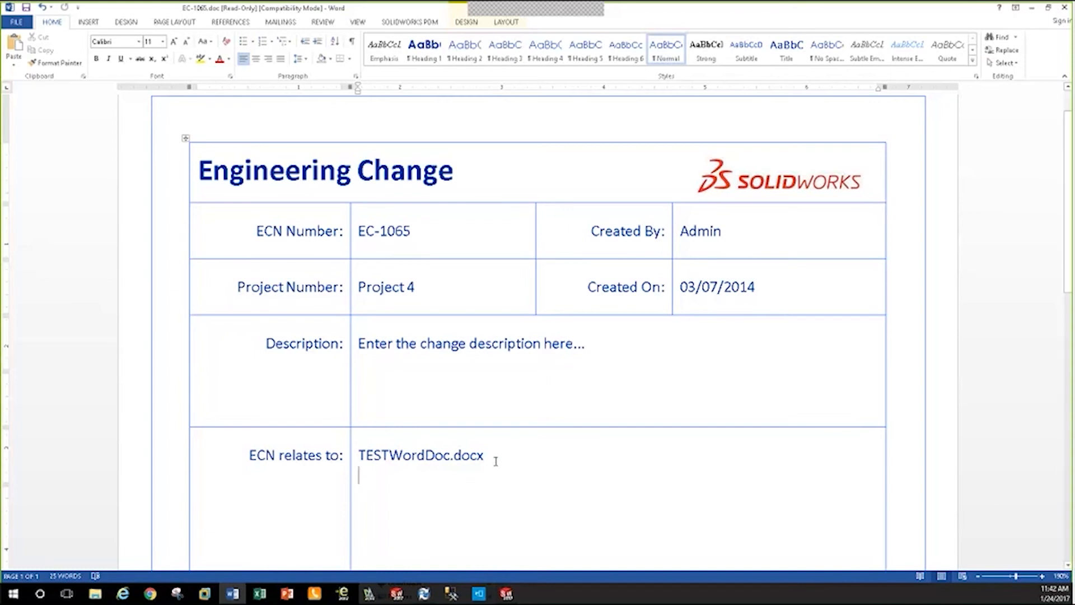
Recheck the related file, project number and ECN number in the Engineering Change form, and close the document without saving.
left_click(415, 458)
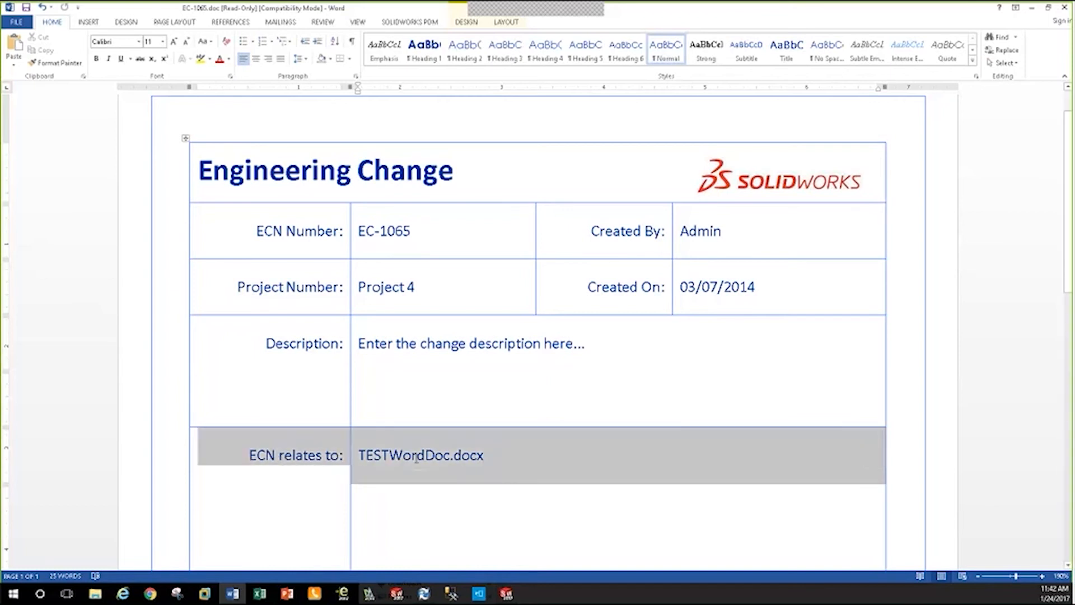
left_click_drag(416, 458, 360, 456)
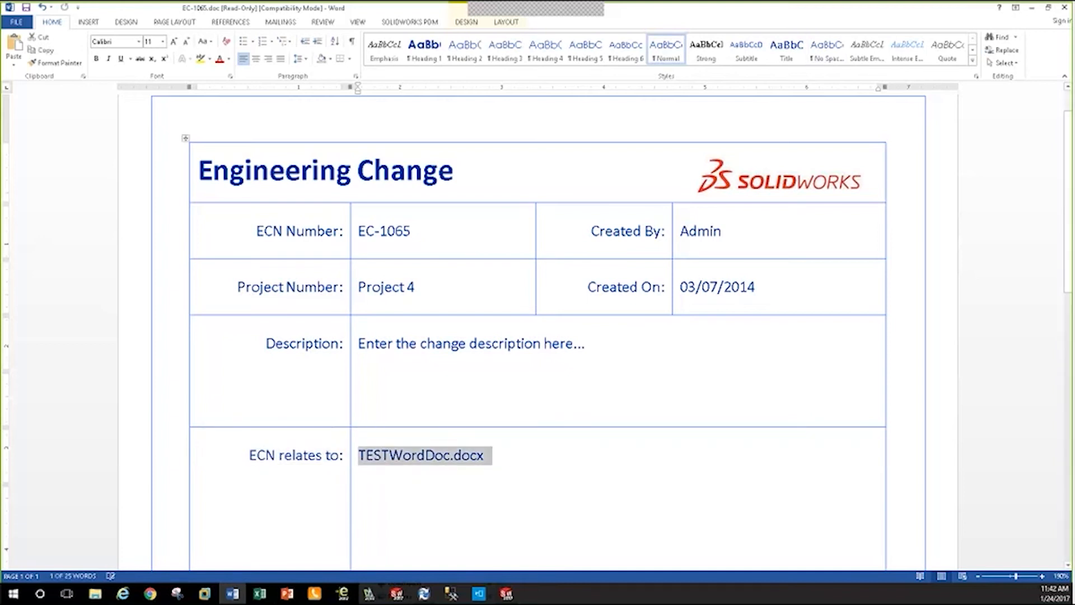
left_click(433, 477)
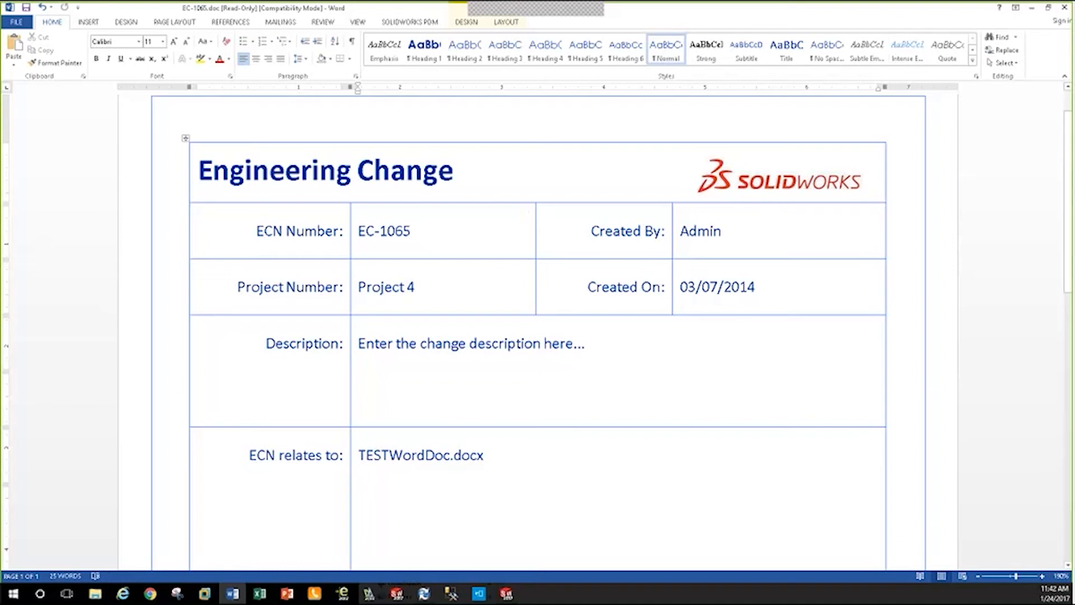
left_click_drag(415, 287, 357, 287)
left_click(413, 229)
left_click_drag(414, 229, 354, 231)
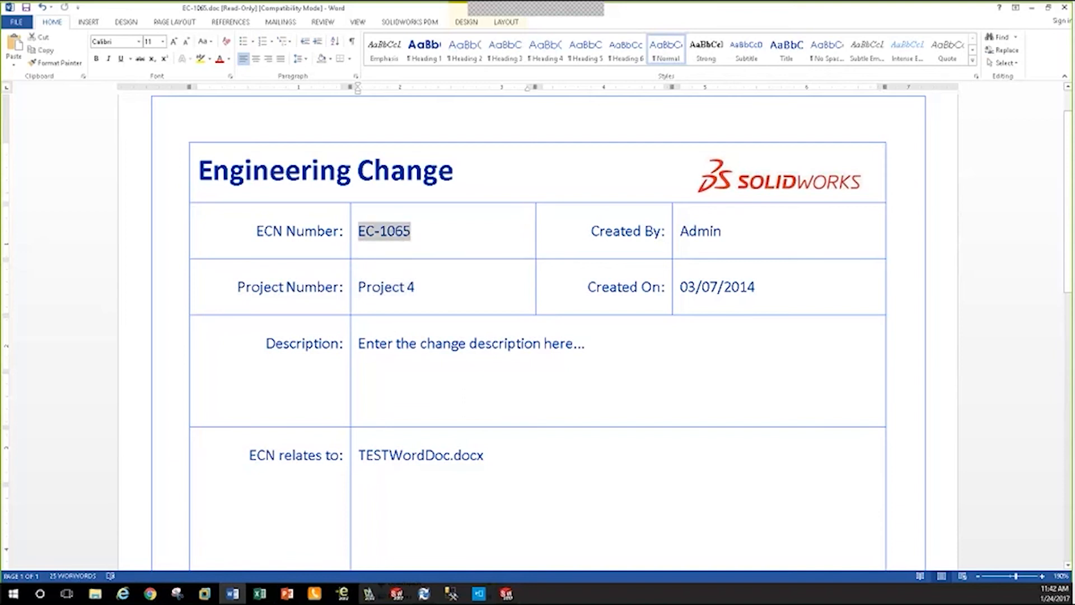
left_click_drag(492, 455, 359, 456)
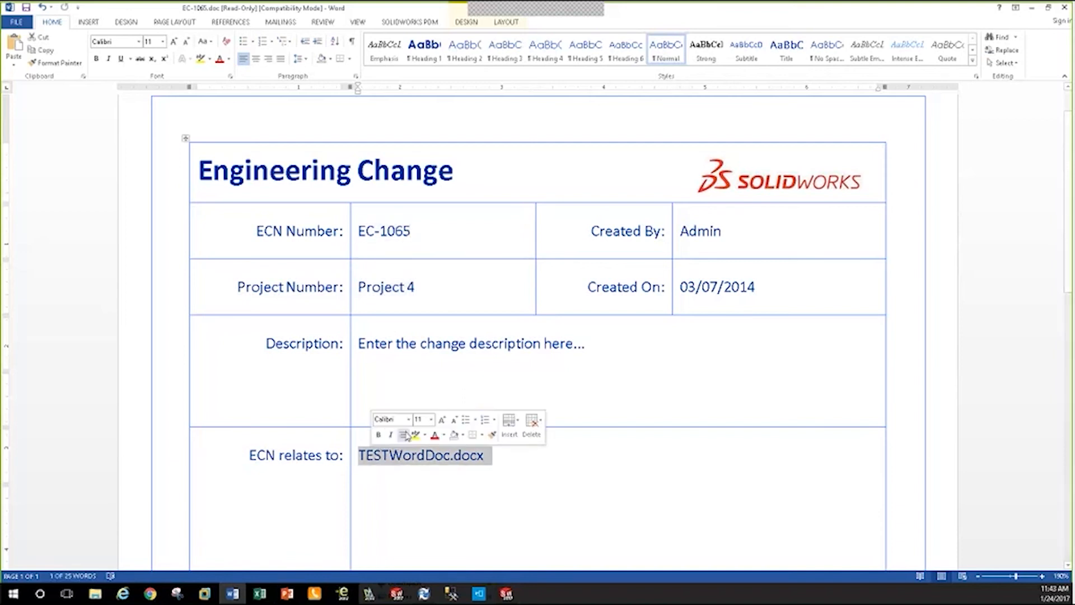
left_click(420, 471)
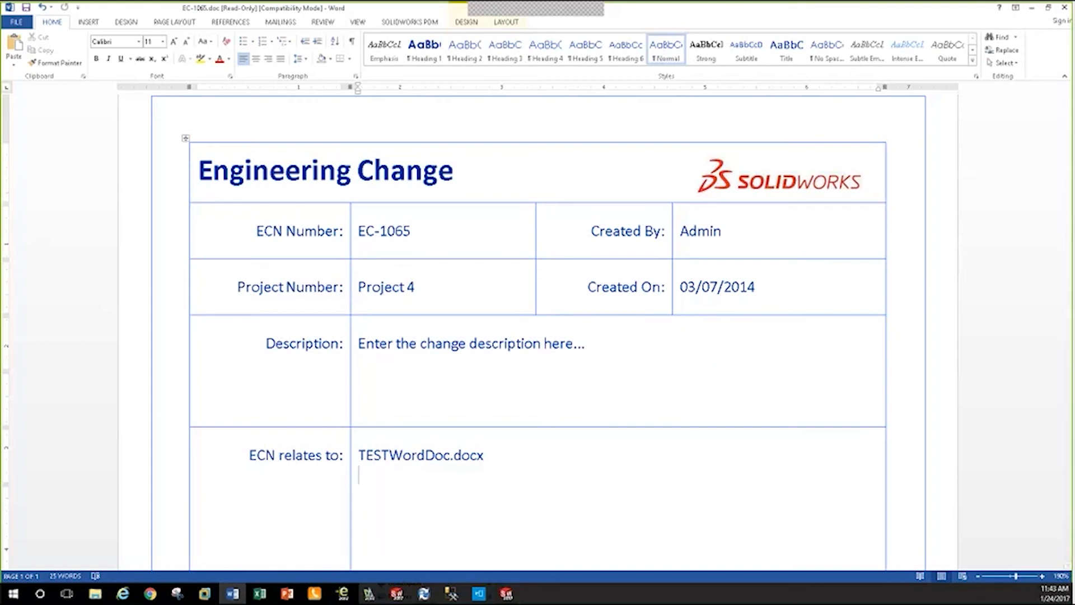
left_click(1064, 7)
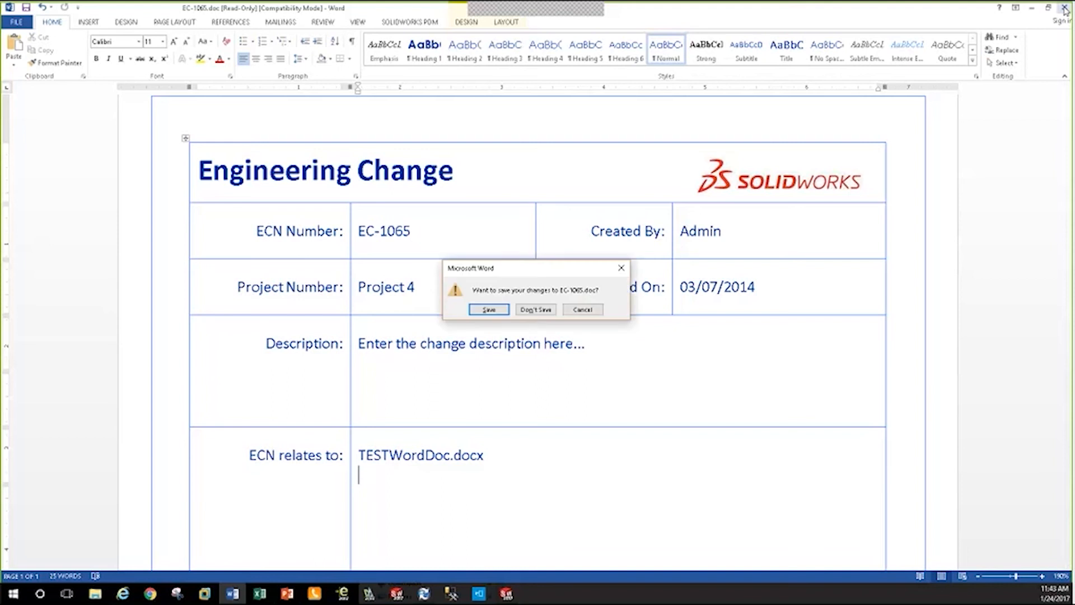
left_click(542, 312)
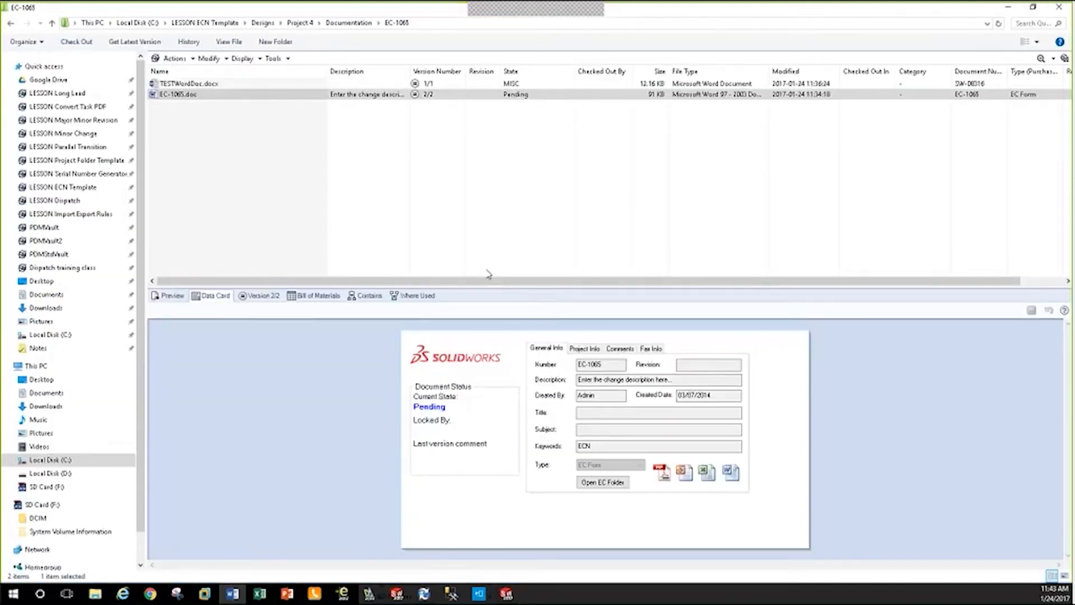
Compare the number in General Info with the project value in Project Info on the EC-1065.doc data card, and deselect the file.
triple_click(580, 364)
left_click(584, 349)
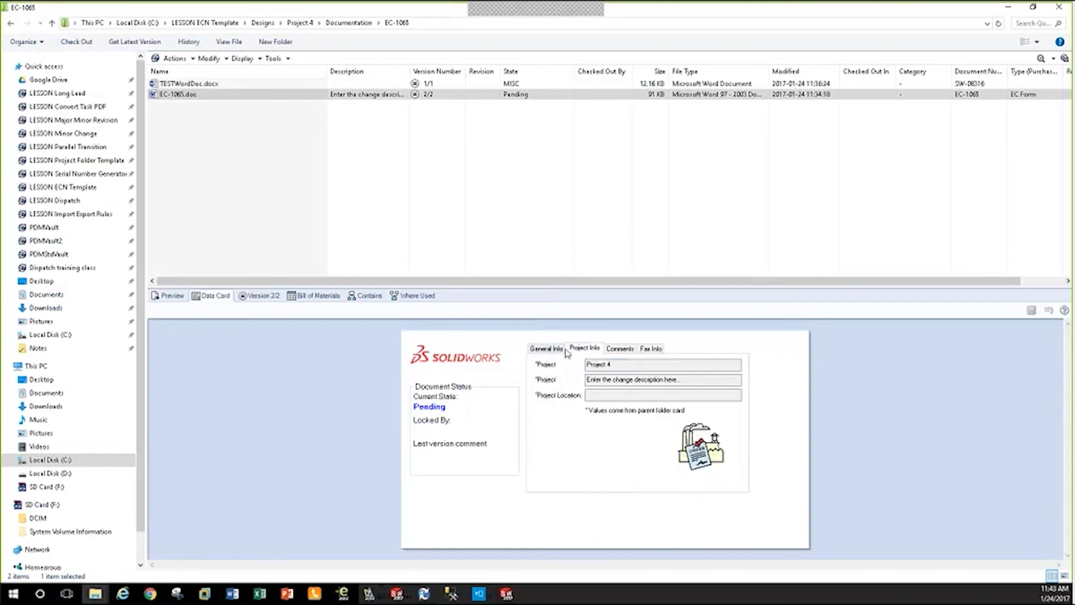
left_click(559, 350)
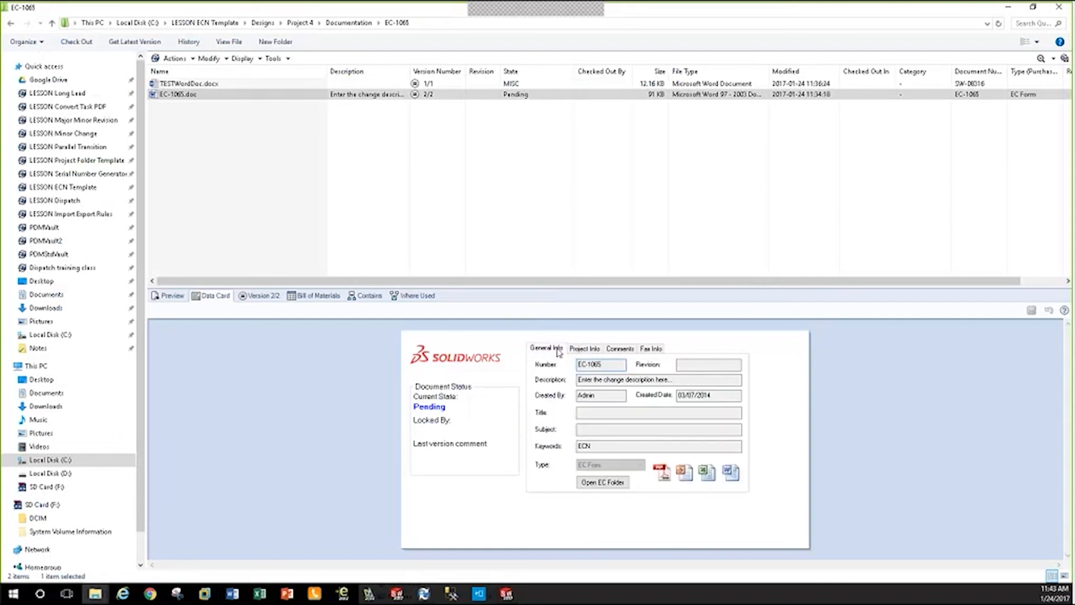
double_click(587, 364)
left_click(584, 349)
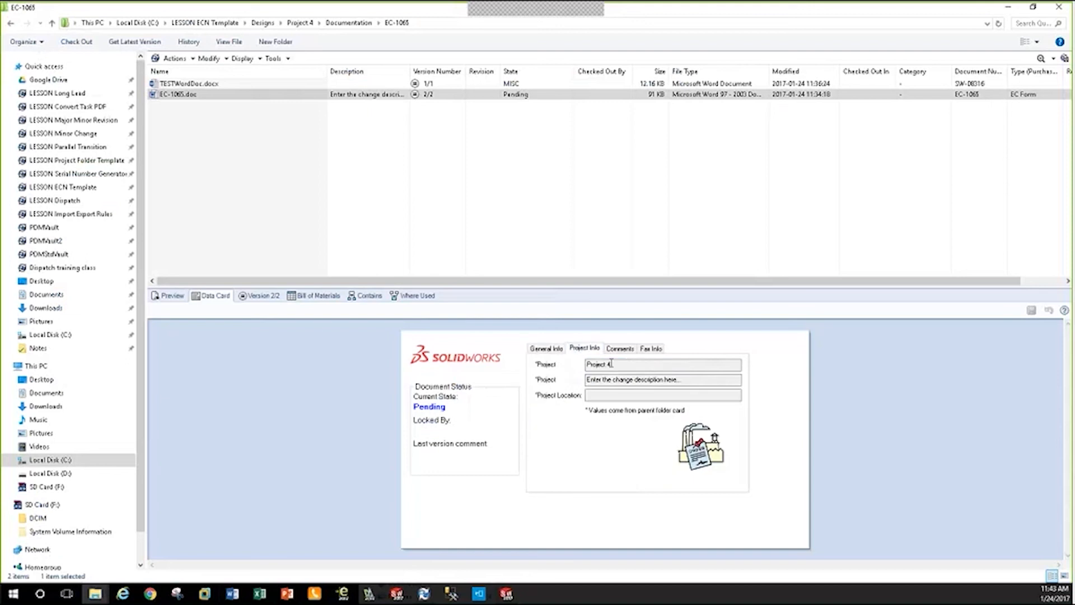
left_click_drag(612, 363, 544, 387)
left_click(547, 349)
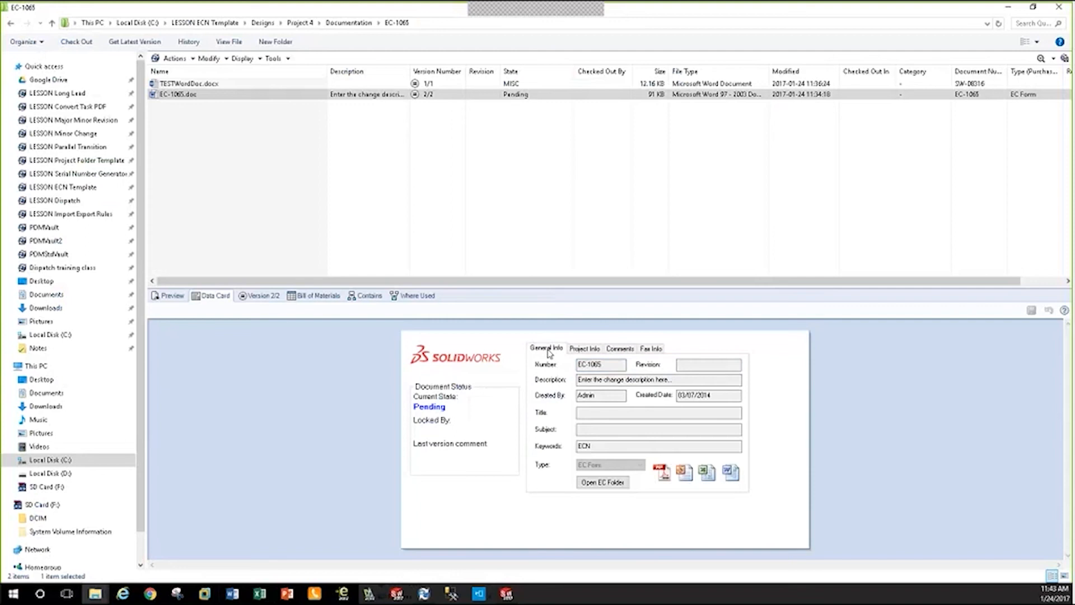
left_click(267, 157)
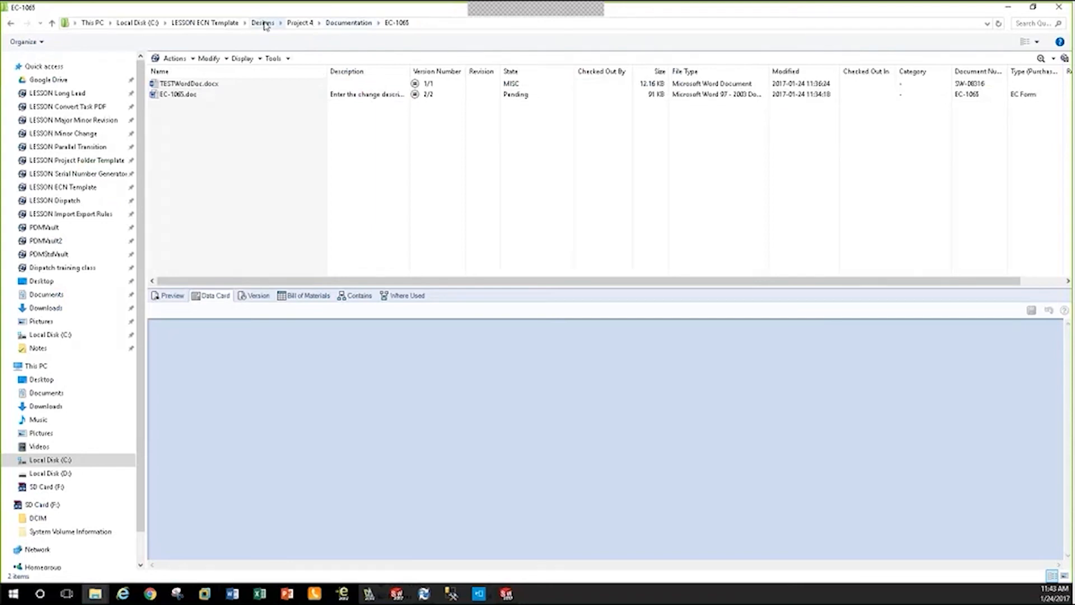
Review the PDF's folder of the LESSON Convert Task PDF vault and the Job 789 folder of the LESSON Project Folder Template vault.
left_click(88, 107)
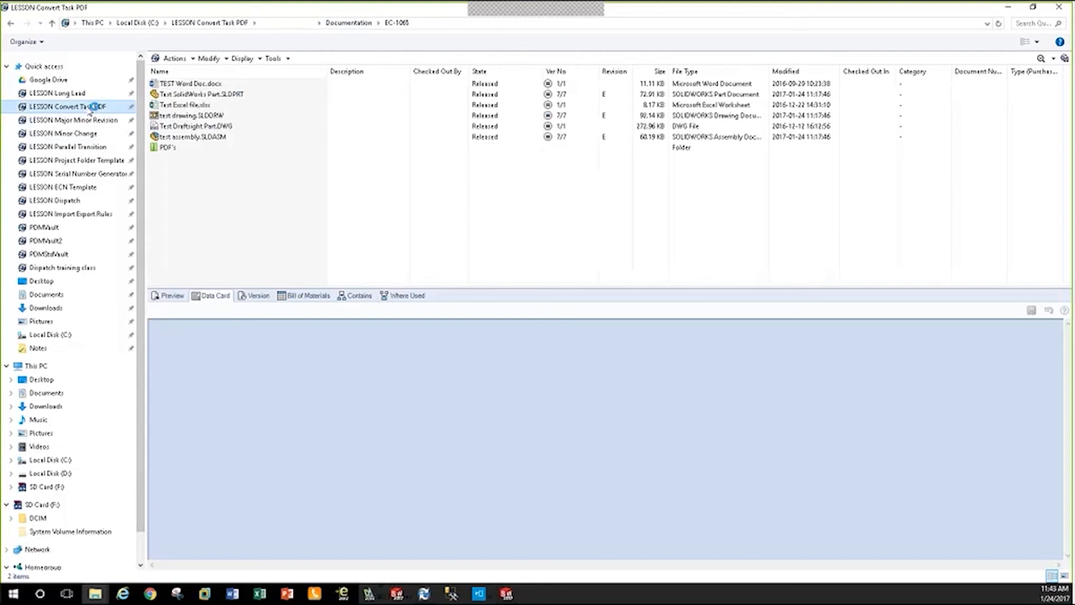
double_click(168, 147)
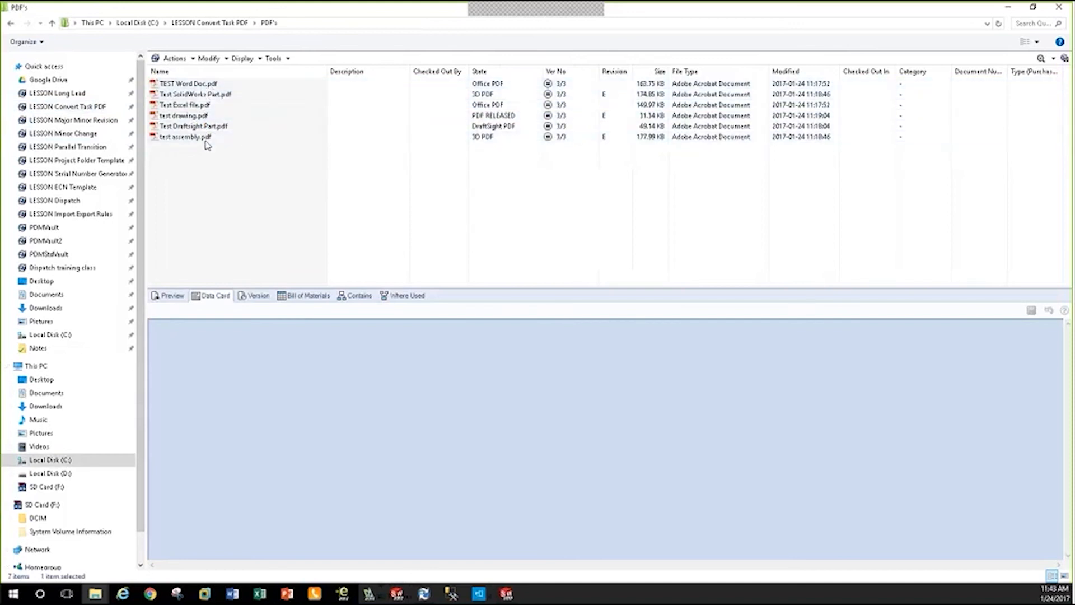
left_click(88, 163)
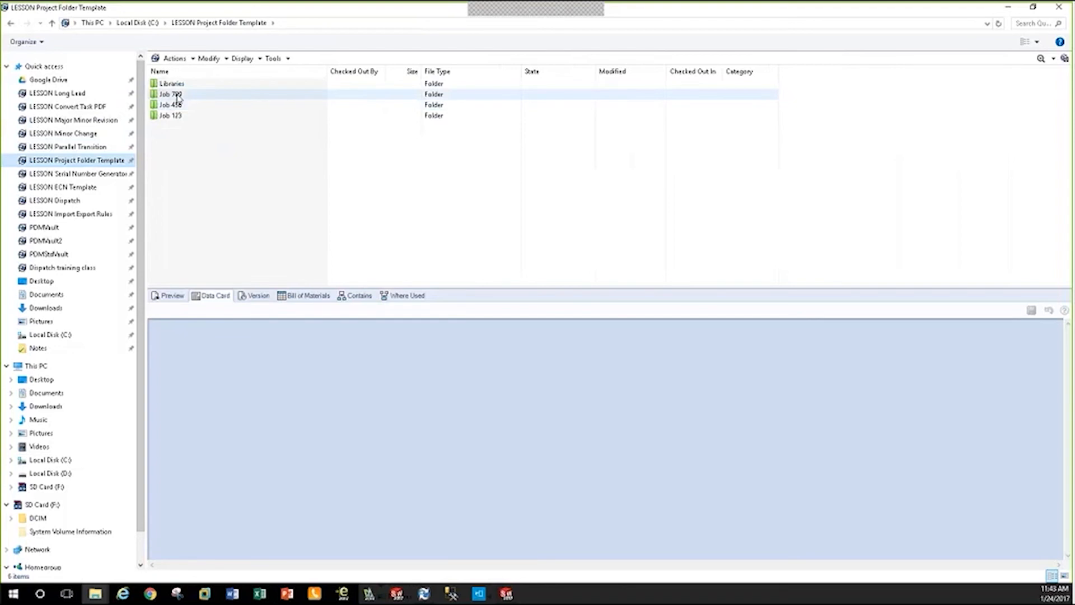
double_click(177, 95)
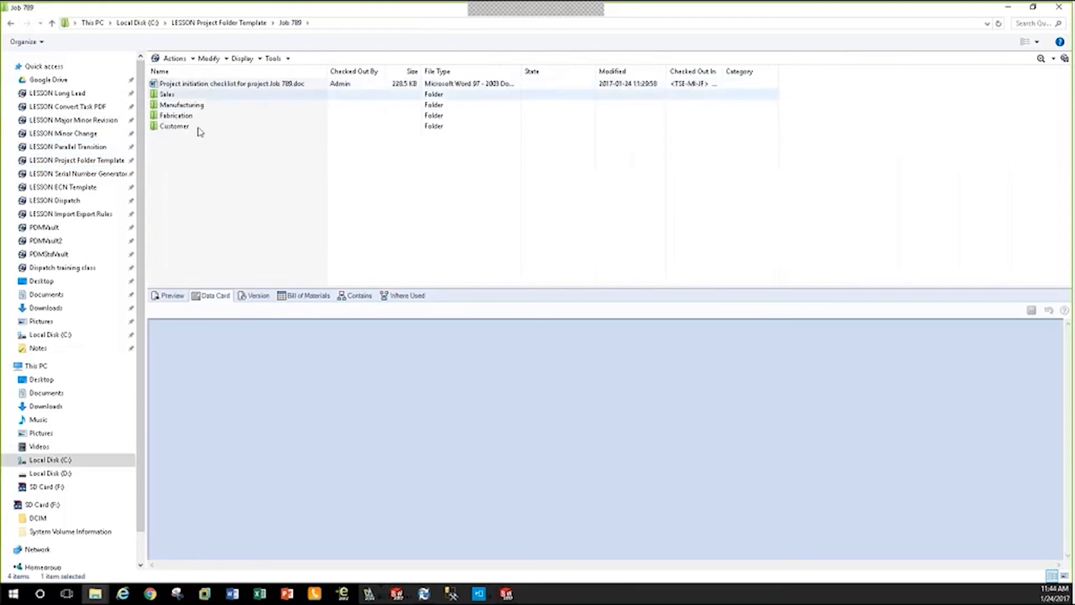
Return to the LESSON ECN Template vault and restore its maximized window to a smaller floating size.
left_click(100, 189)
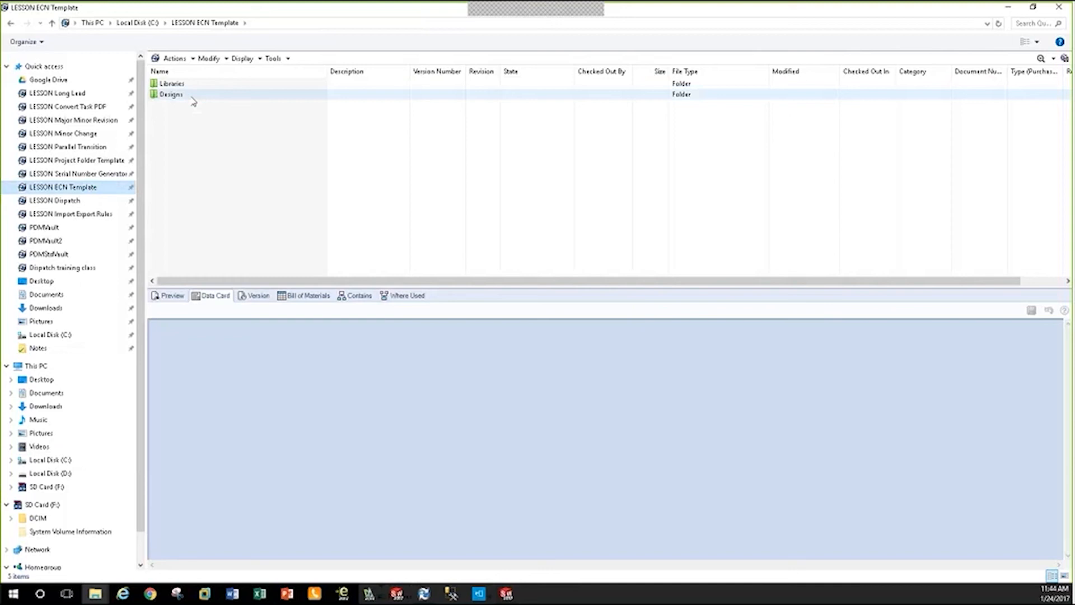
left_click_drag(268, 7, 368, 65)
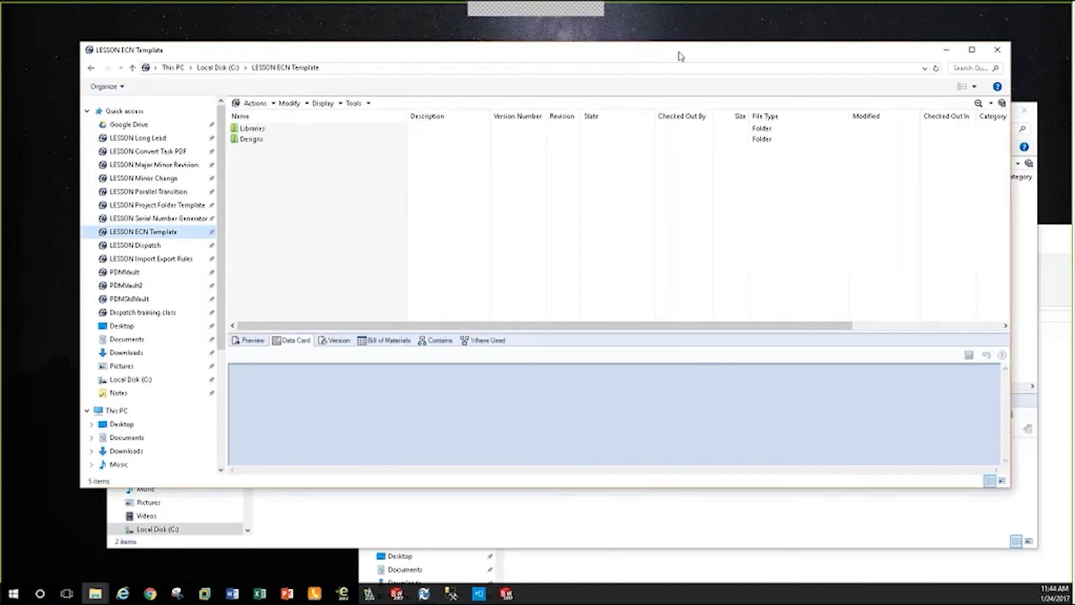